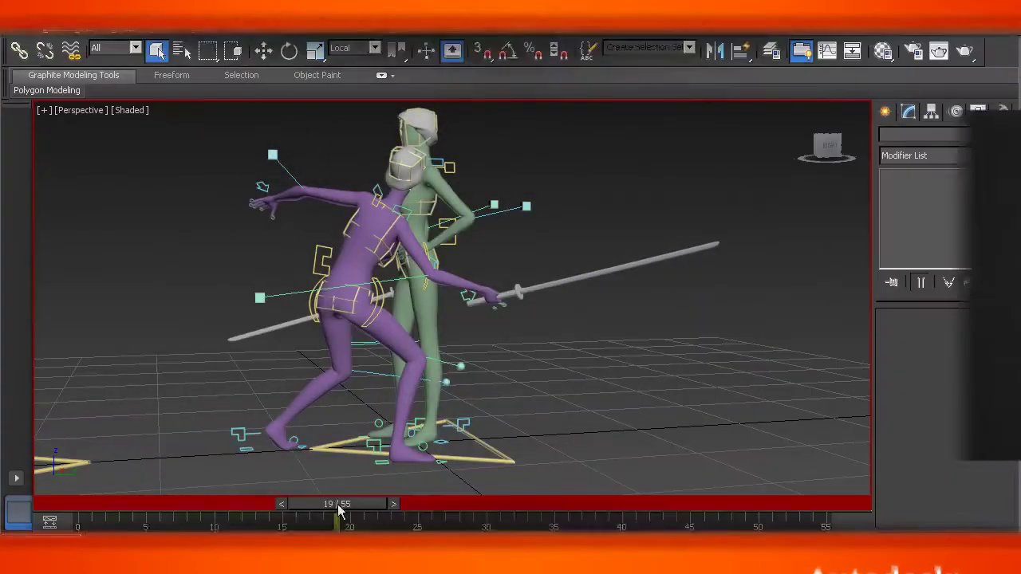
Step: Examine the purple character's pose against the green character around frames 18 to 21 from several angles
{"action": "mouse_move", "coordinate": [378, 512]}
{"action": "left_mouse_down"}
{"action": "mouse_move", "coordinate": [313, 511]}
{"action": "mouse_move", "coordinate": [362, 517]}
{"action": "left_mouse_up"}
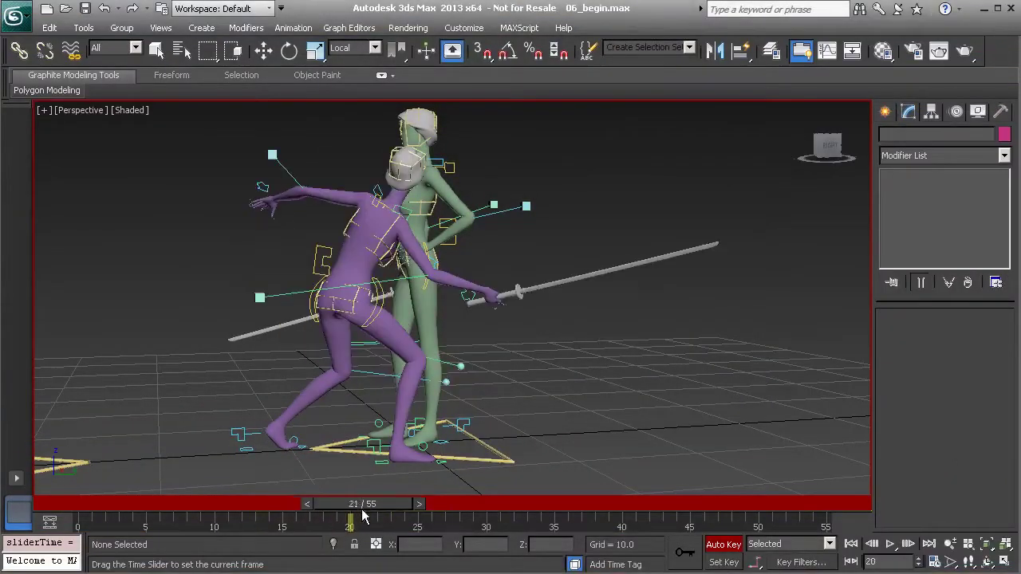
{"action": "left_click_drag", "start_coordinate": [422, 527], "coordinate": [338, 492]}
{"action": "middle_click_drag", "start_coordinate": [255, 299], "coordinate": [464, 343], "text": "alt"}
{"action": "scroll", "coordinate": [530, 303], "scroll_direction": "up", "scroll_amount": 5}
{"action": "middle_click_drag", "start_coordinate": [530, 303], "coordinate": [413, 295], "text": "alt"}
{"action": "scroll", "coordinate": [409, 382], "scroll_direction": "up", "scroll_amount": 5}
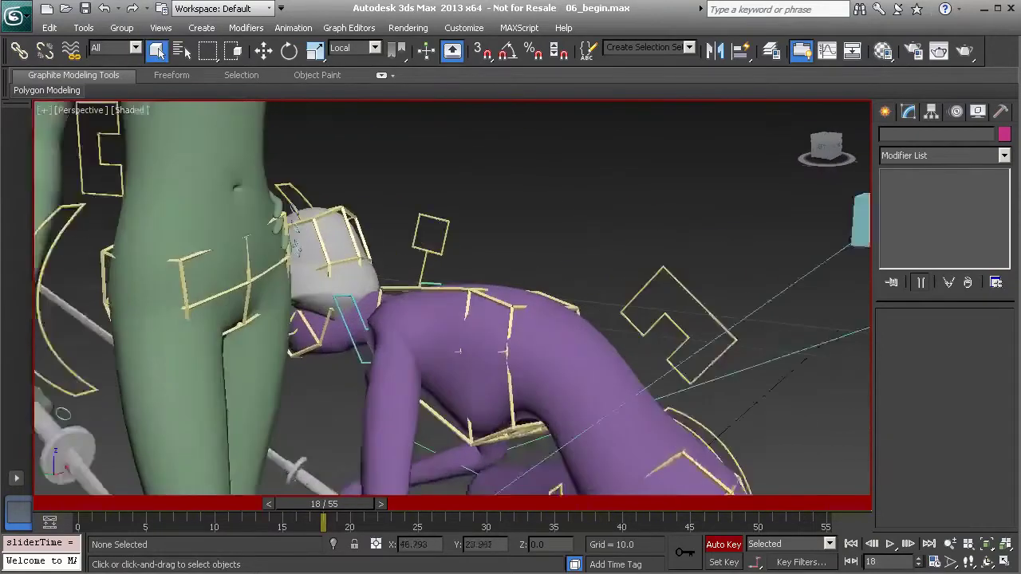
{"action": "middle_click_drag", "start_coordinate": [400, 346], "coordinate": [302, 263], "text": "alt"}
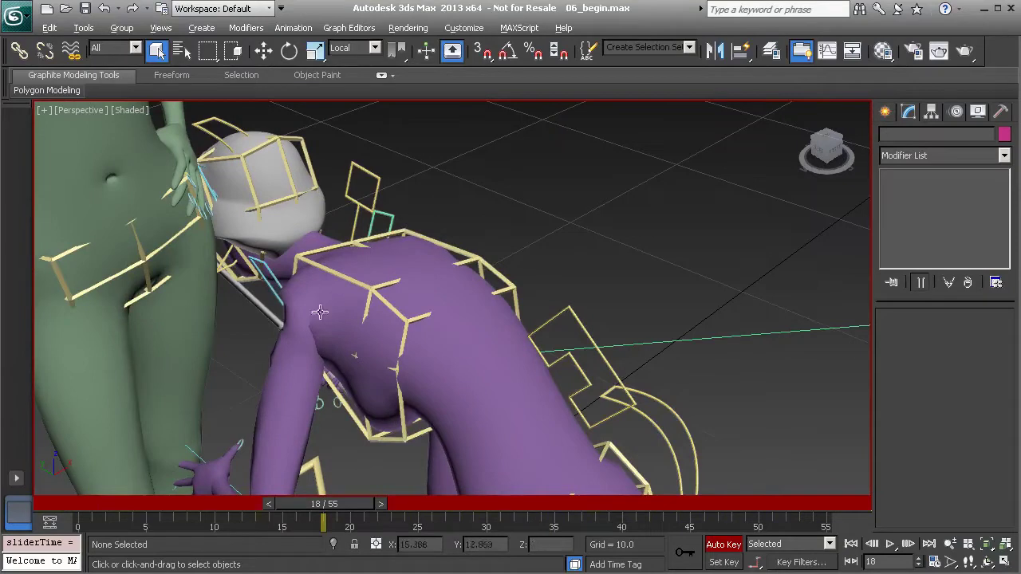
{"action": "middle_click_drag", "start_coordinate": [320, 312], "coordinate": [329, 285], "text": "alt"}
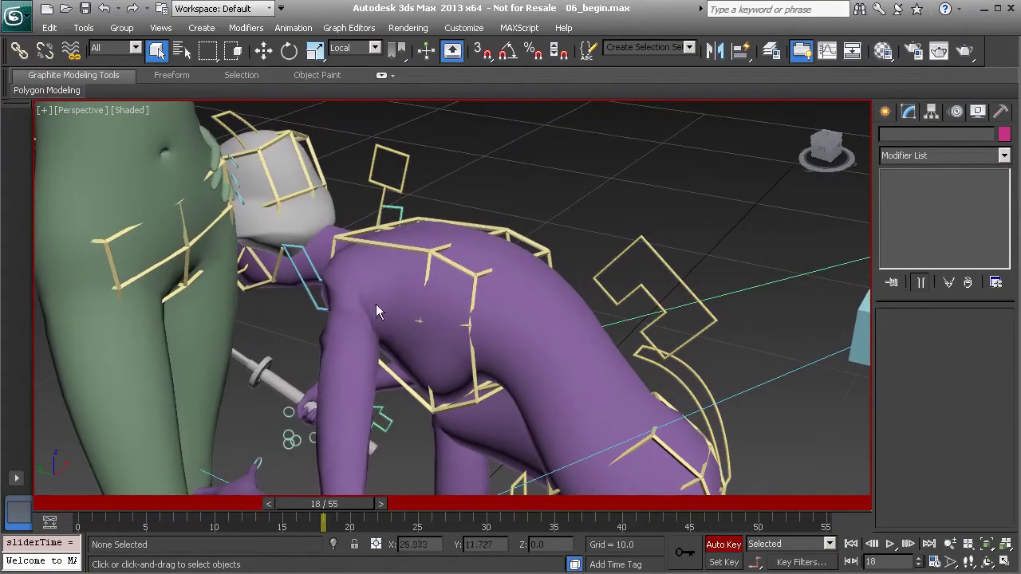
{"action": "middle_click_drag", "start_coordinate": [353, 280], "coordinate": [403, 271], "text": "alt"}
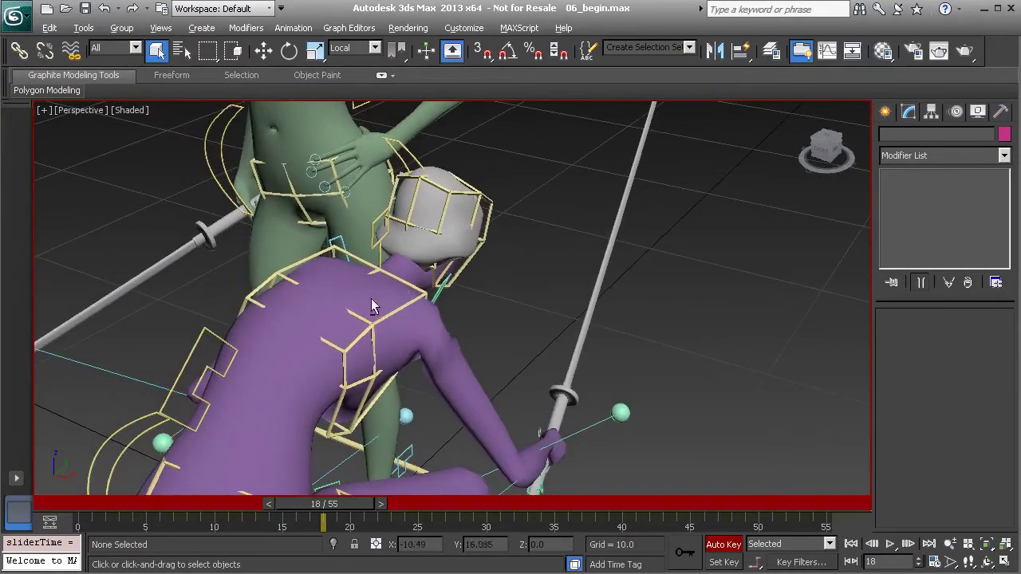
{"action": "middle_click_drag", "start_coordinate": [372, 307], "coordinate": [355, 399], "text": "alt"}
{"action": "mouse_move", "coordinate": [358, 503]}
{"action": "left_mouse_down"}
{"action": "mouse_move", "coordinate": [289, 498]}
{"action": "mouse_move", "coordinate": [371, 503]}
{"action": "left_mouse_up"}
{"action": "middle_click_drag", "start_coordinate": [434, 237], "coordinate": [351, 250]}
{"action": "scroll", "coordinate": [450, 285], "scroll_direction": "down", "scroll_amount": 5}
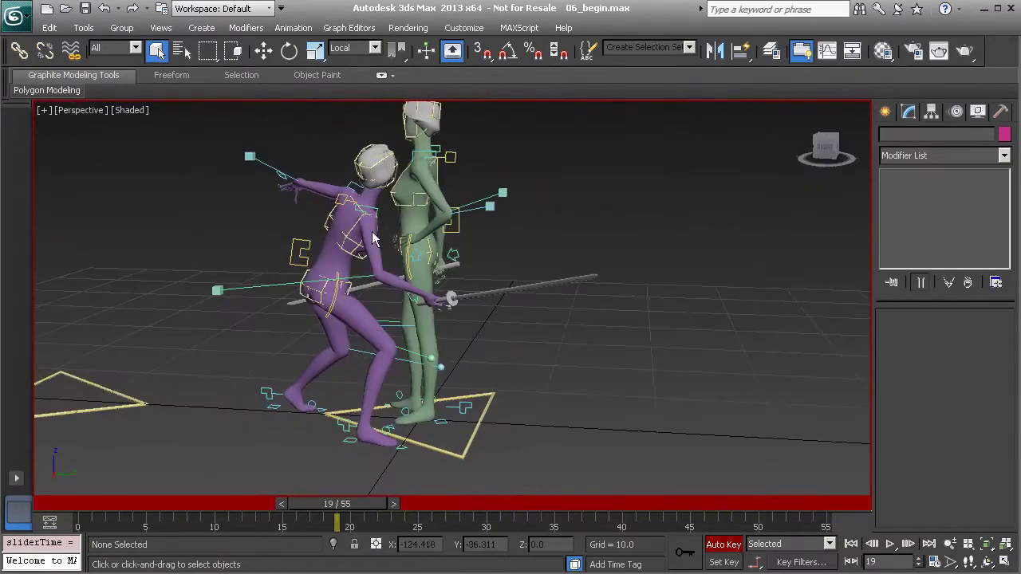
Step: Go to frame 21 and select the purple character's COG control together with both hand and both elbow controls
{"action": "middle_click_drag", "start_coordinate": [348, 287], "coordinate": [408, 187], "text": "alt"}
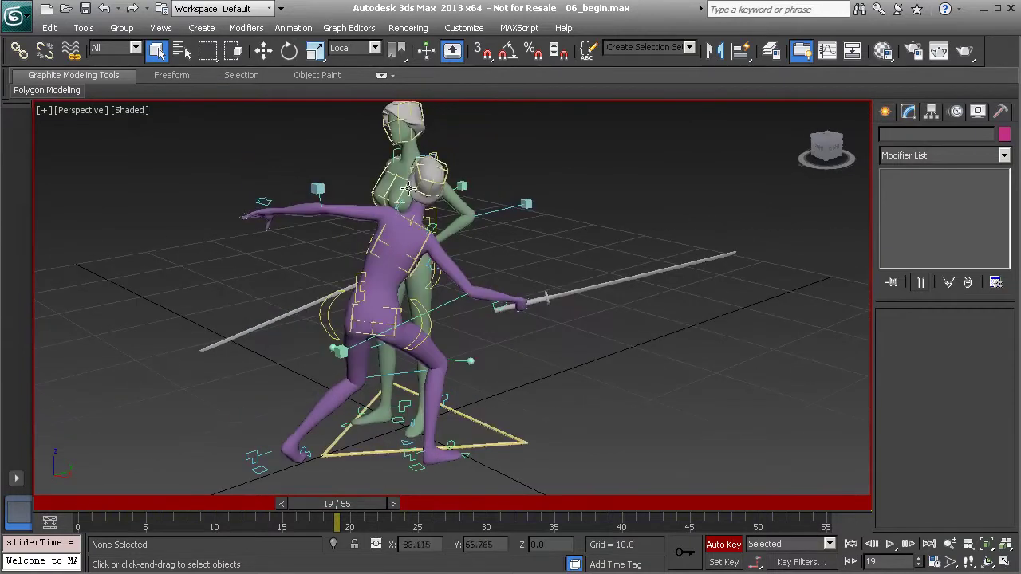
{"action": "mouse_move", "coordinate": [355, 504]}
{"action": "left_mouse_down"}
{"action": "mouse_move", "coordinate": [319, 504]}
{"action": "mouse_move", "coordinate": [364, 516]}
{"action": "left_mouse_up"}
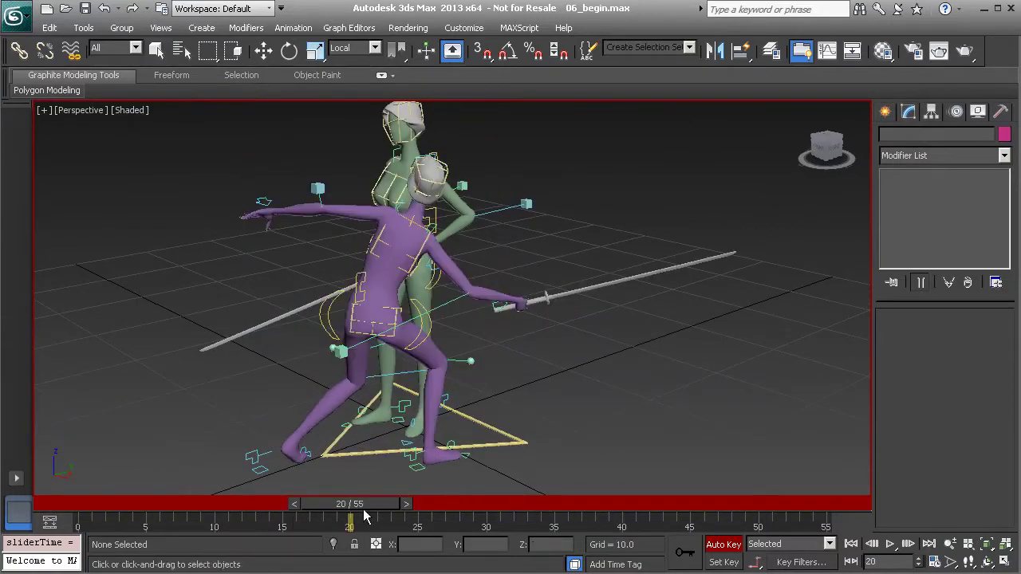
{"action": "middle_click_drag", "start_coordinate": [442, 312], "coordinate": [408, 321], "text": "alt"}
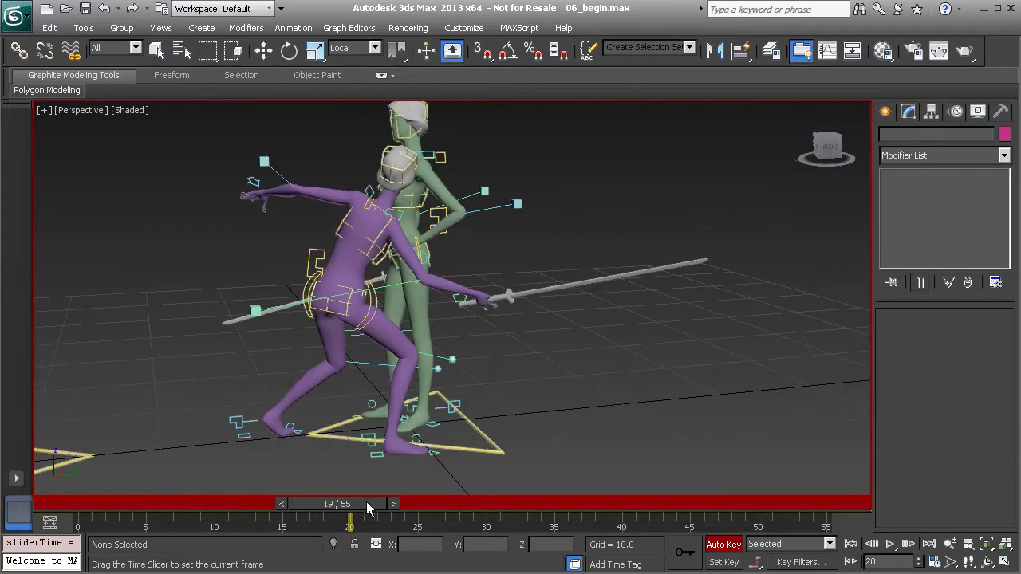
{"action": "mouse_move", "coordinate": [366, 502]}
{"action": "left_mouse_down"}
{"action": "mouse_move", "coordinate": [327, 507]}
{"action": "mouse_move", "coordinate": [360, 518]}
{"action": "left_mouse_up"}
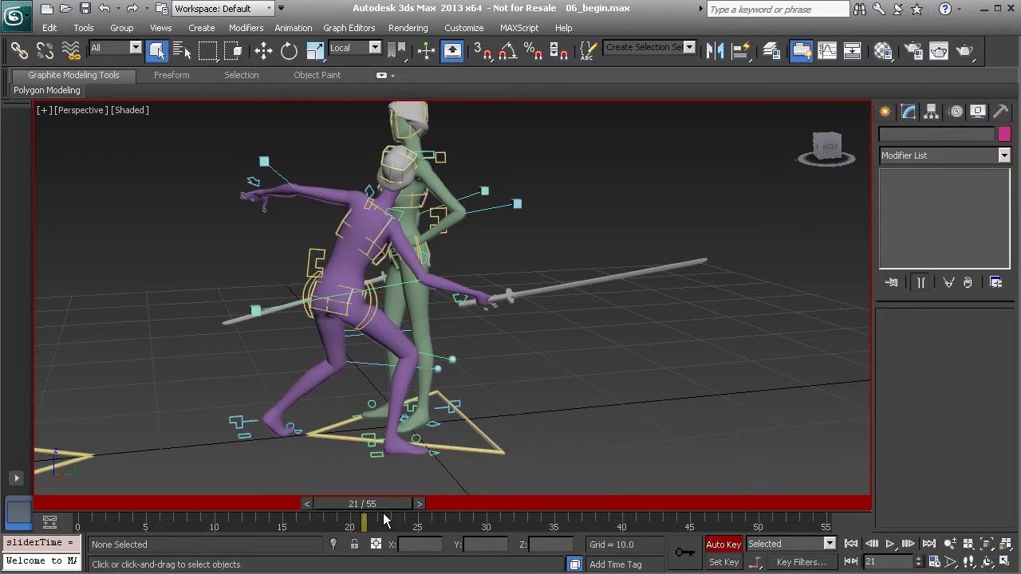
{"action": "middle_click_drag", "start_coordinate": [332, 210], "coordinate": [413, 348], "text": "alt"}
{"action": "left_click", "coordinate": [409, 326]}
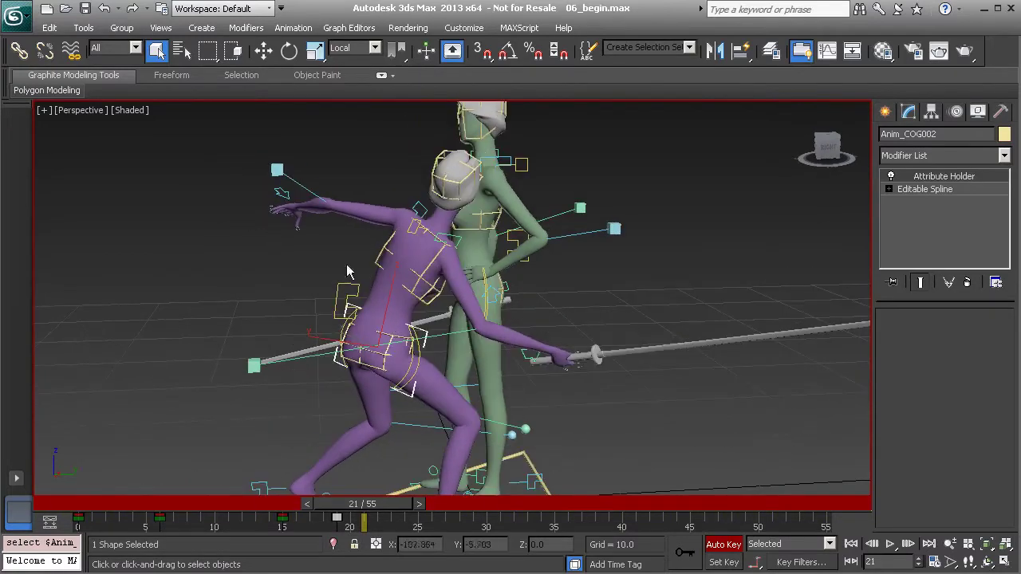
{"action": "left_click", "coordinate": [523, 353], "text": "ctrl"}
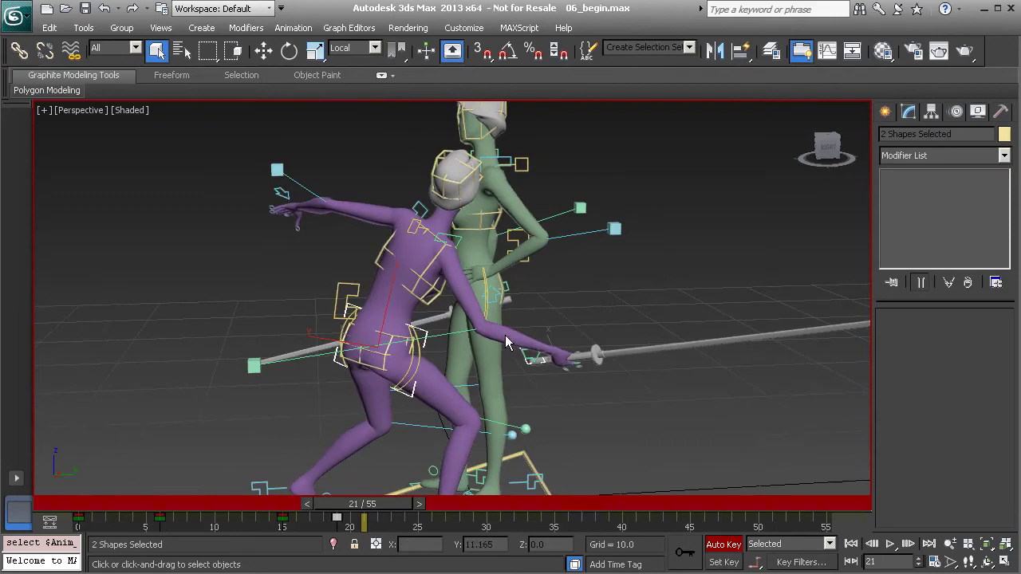
{"action": "middle_click_drag", "start_coordinate": [505, 335], "coordinate": [271, 356], "text": "alt"}
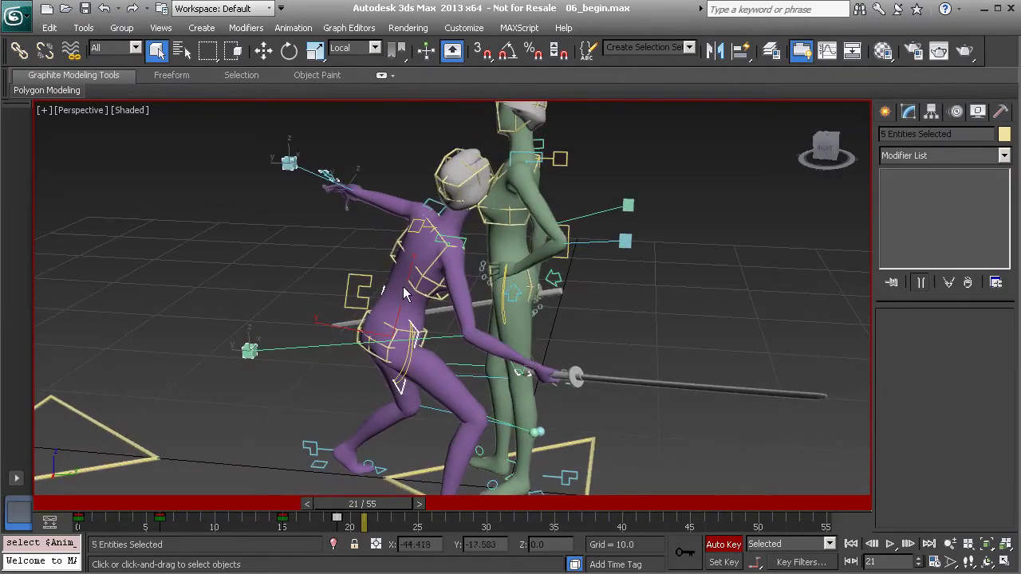
{"action": "middle_click_drag", "start_coordinate": [404, 293], "coordinate": [407, 336], "text": "alt"}
Step: Move the five selected controls at frame 21 so the purple character's body shifts away from the green character
{"action": "key", "text": "w"}
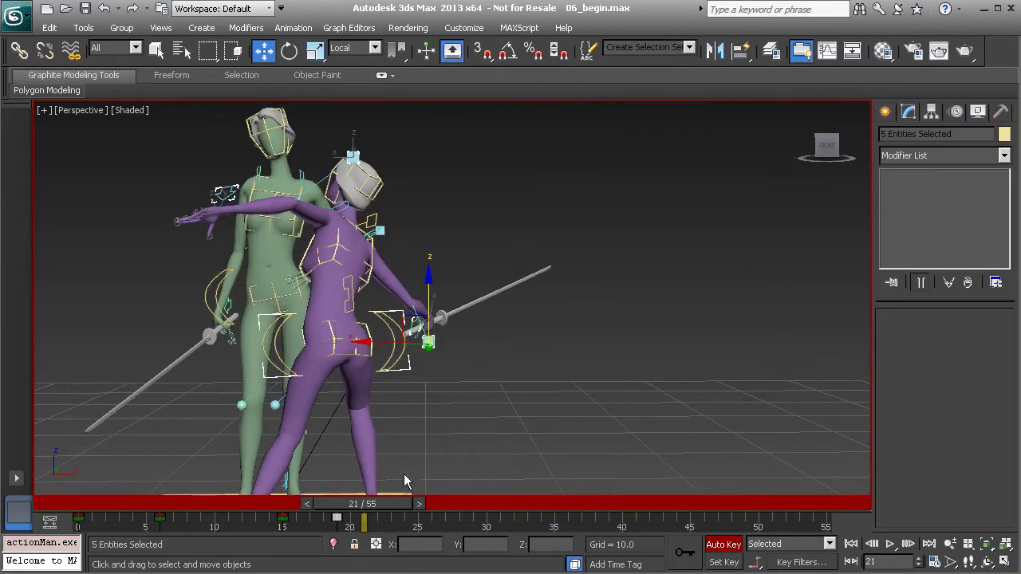
{"action": "left_click_drag", "start_coordinate": [429, 341], "coordinate": [552, 338]}
{"action": "middle_click_drag", "start_coordinate": [573, 343], "coordinate": [414, 363], "text": "alt"}
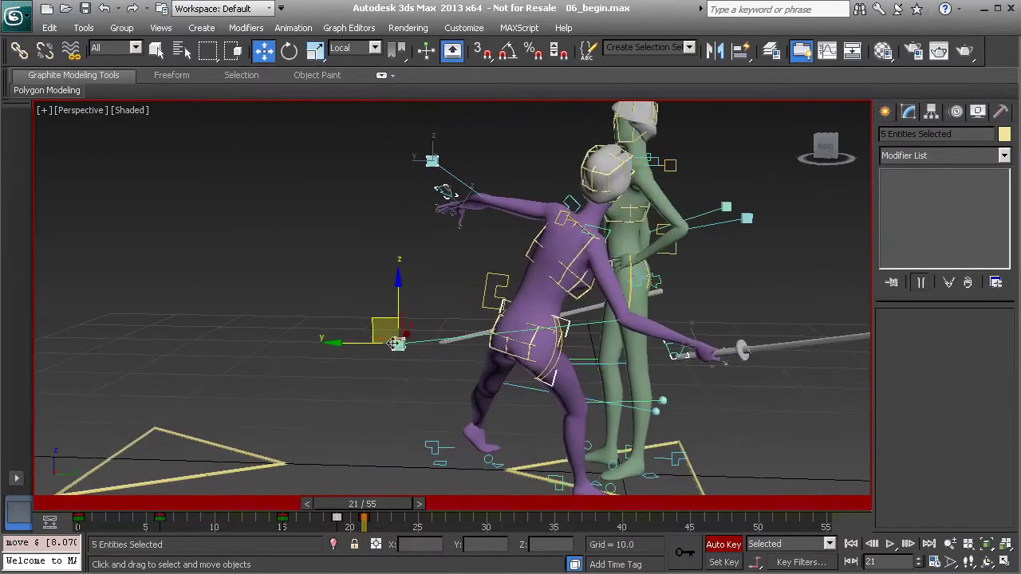
{"action": "left_click_drag", "start_coordinate": [380, 343], "coordinate": [472, 346]}
{"action": "middle_click_drag", "start_coordinate": [472, 346], "coordinate": [650, 344], "text": "alt"}
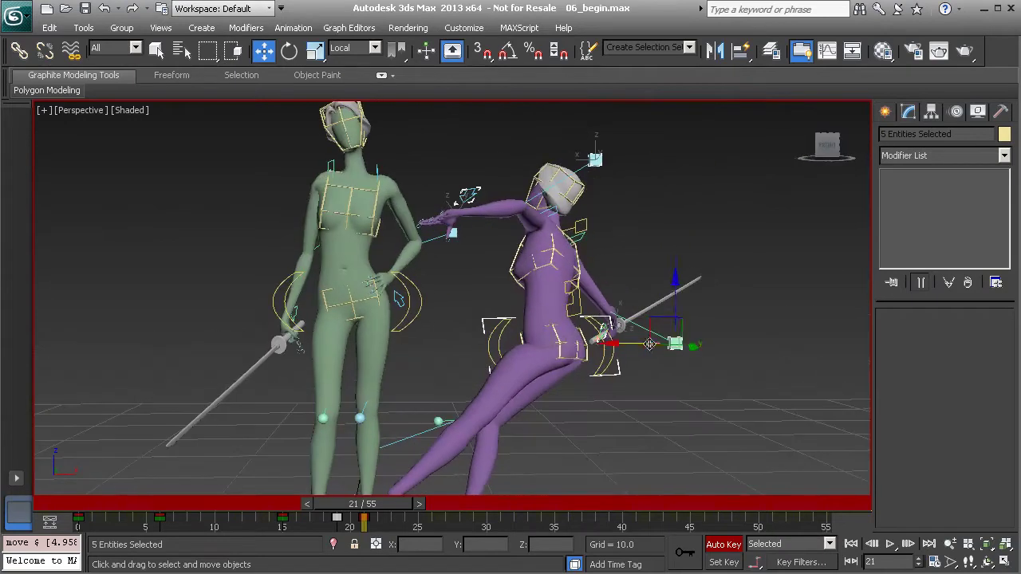
{"action": "left_click_drag", "start_coordinate": [675, 348], "coordinate": [691, 352]}
{"action": "middle_click_drag", "start_coordinate": [690, 352], "coordinate": [492, 334], "text": "alt"}
{"action": "left_click_drag", "start_coordinate": [492, 334], "coordinate": [483, 336]}
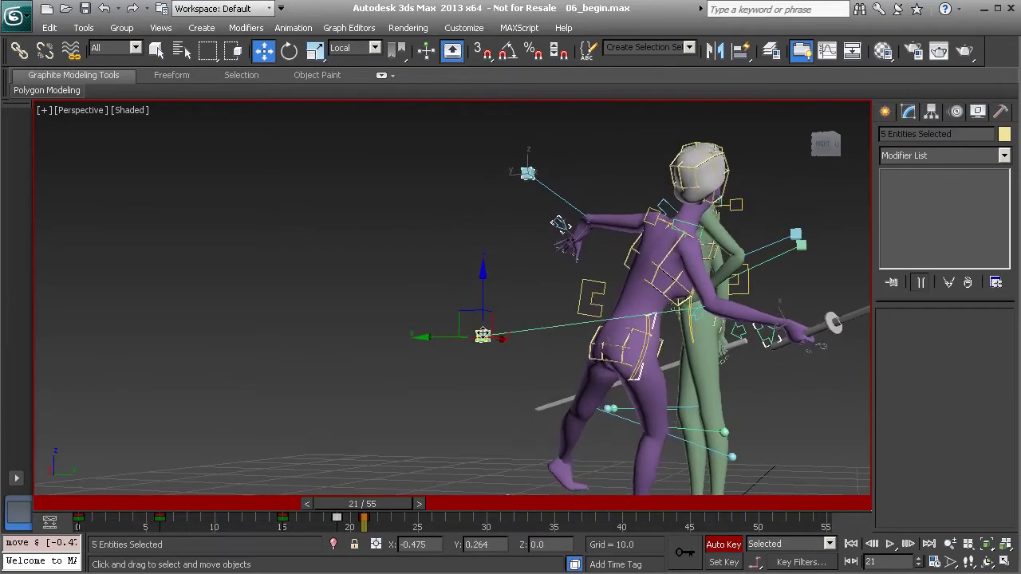
{"action": "middle_click_drag", "start_coordinate": [483, 336], "coordinate": [706, 361], "text": "alt"}
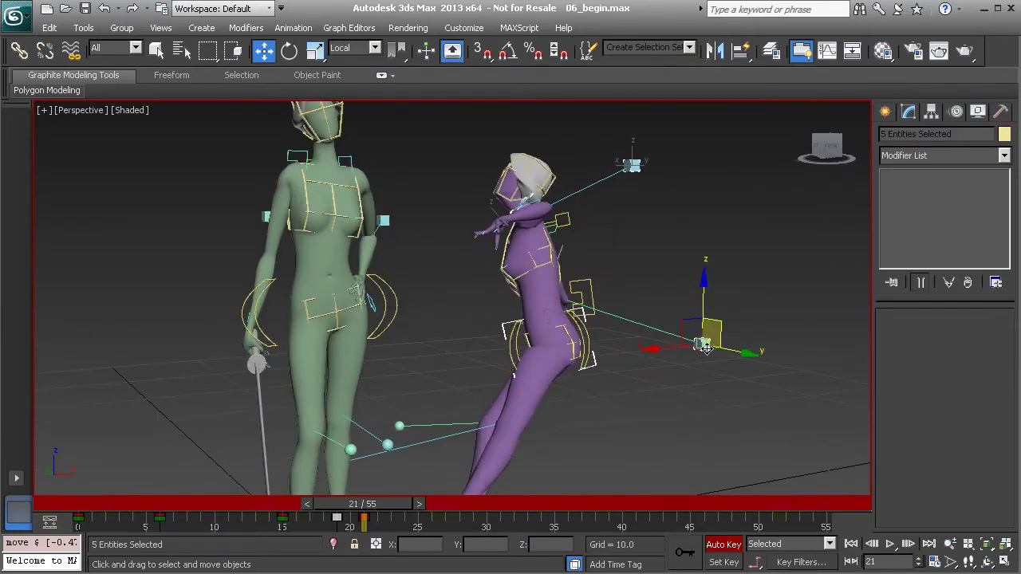
{"action": "left_click_drag", "start_coordinate": [708, 343], "coordinate": [712, 350]}
{"action": "middle_click_drag", "start_coordinate": [729, 370], "coordinate": [520, 365], "text": "alt"}
Step: Compare frames 21 and 22 and refine the position of the selected body and arm controls at frame 21
{"action": "mouse_move", "coordinate": [390, 500]}
{"action": "left_mouse_down"}
{"action": "mouse_move", "coordinate": [341, 499]}
{"action": "mouse_move", "coordinate": [397, 496]}
{"action": "left_mouse_up"}
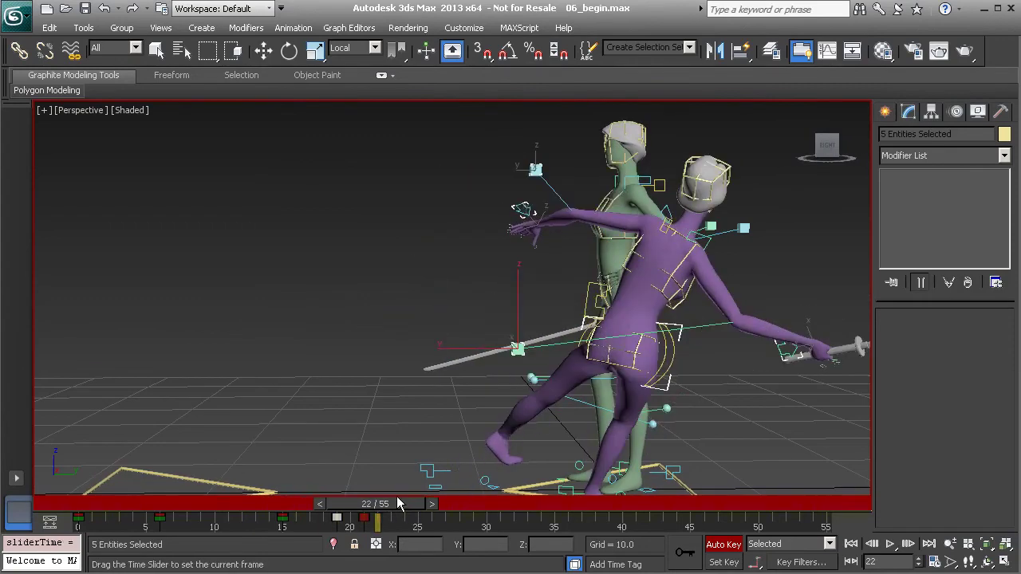
{"action": "middle_click_drag", "start_coordinate": [499, 429], "coordinate": [561, 344], "text": "alt"}
{"action": "key", "text": "w"}
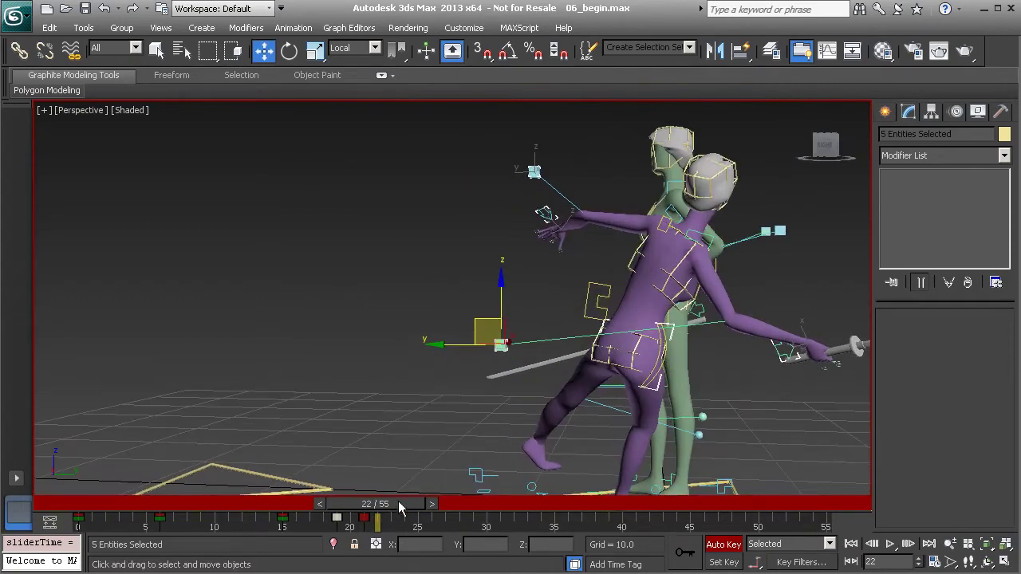
{"action": "mouse_move", "coordinate": [401, 507]}
{"action": "left_mouse_down"}
{"action": "mouse_move", "coordinate": [358, 506]}
{"action": "mouse_move", "coordinate": [403, 506]}
{"action": "mouse_move", "coordinate": [385, 507]}
{"action": "left_mouse_up"}
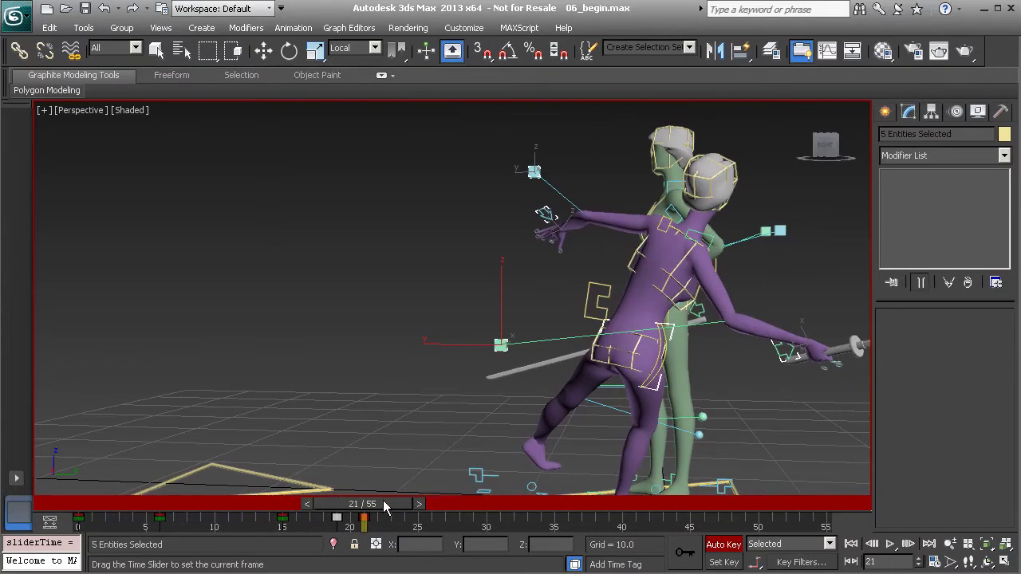
{"action": "key", "text": "w"}
{"action": "middle_click_drag", "start_coordinate": [465, 455], "coordinate": [600, 334], "text": "alt"}
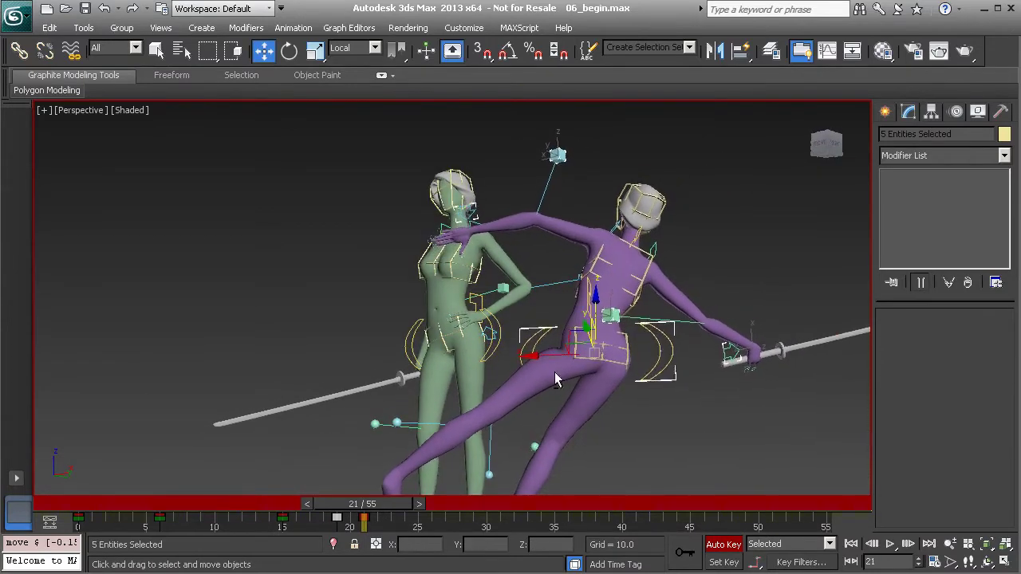
{"action": "middle_click_drag", "start_coordinate": [558, 375], "coordinate": [638, 342], "text": "alt"}
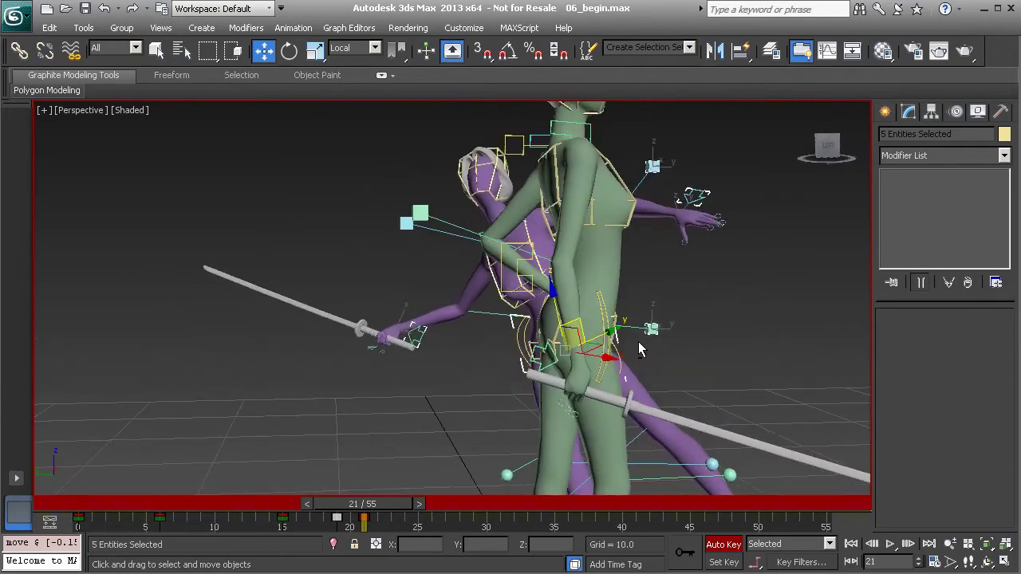
Step: Nudge the selected body and arm controls slightly at both frame 22 and frame 21
{"action": "left_click_drag", "start_coordinate": [375, 505], "coordinate": [388, 501]}
{"action": "middle_click_drag", "start_coordinate": [437, 449], "coordinate": [556, 373], "text": "alt"}
{"action": "left_click_drag", "start_coordinate": [553, 346], "coordinate": [556, 347]}
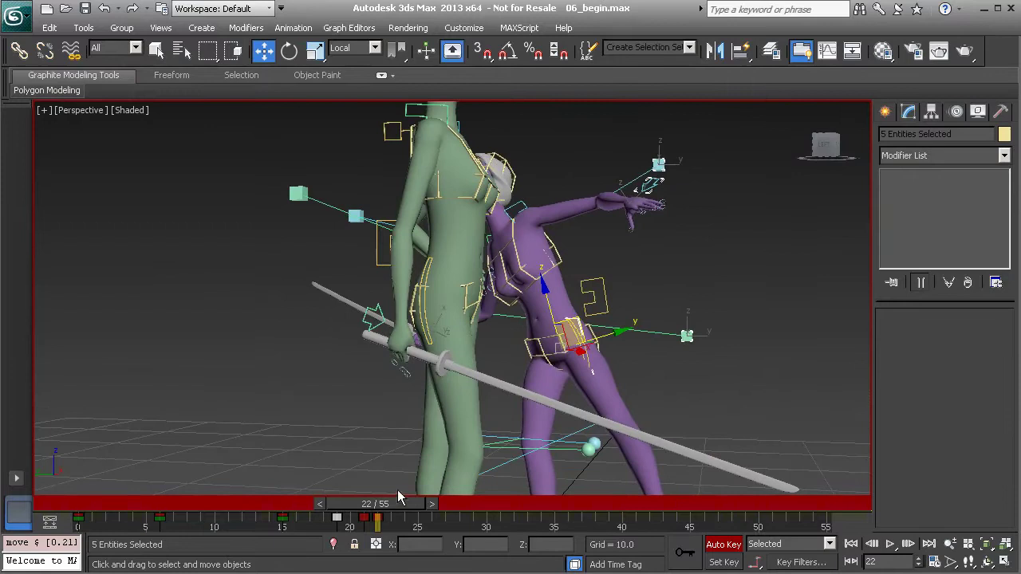
{"action": "left_click_drag", "start_coordinate": [390, 504], "coordinate": [376, 503]}
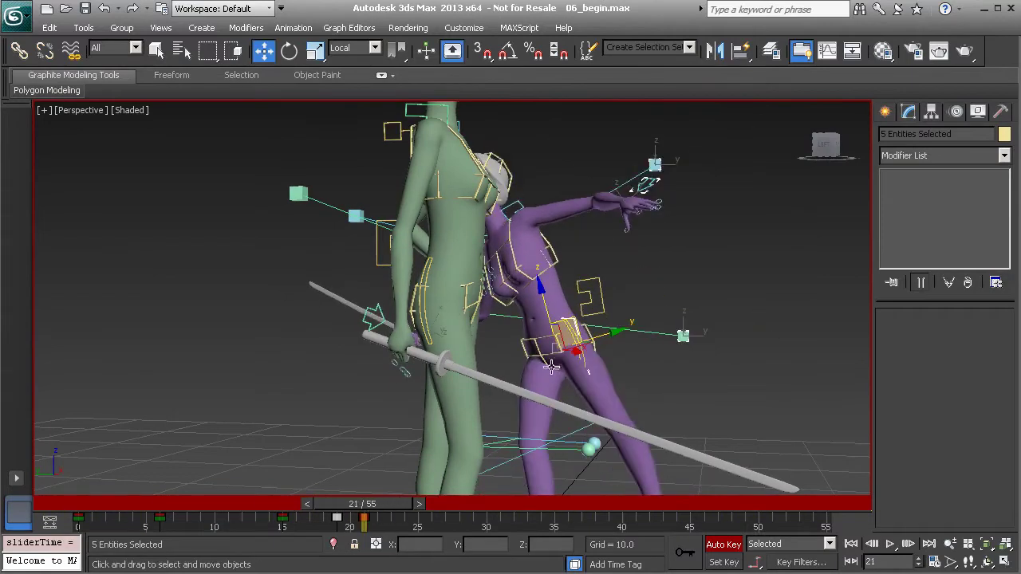
{"action": "left_click_drag", "start_coordinate": [560, 350], "coordinate": [565, 349]}
Step: Select only the purple character's COG control and rotate it at frame 21 to about -18, -26 and 26 degrees in X, Y and Z
{"action": "left_click", "coordinate": [757, 283]}
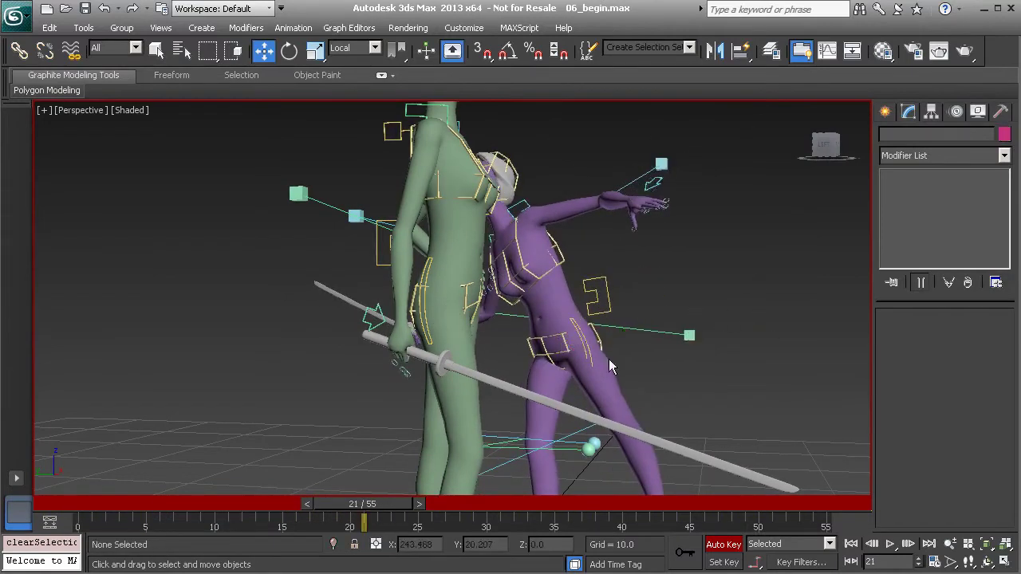
{"action": "left_click", "coordinate": [594, 350]}
{"action": "mouse_move", "coordinate": [594, 351]}
{"action": "middle_mouse_down", "text": "alt"}
{"action": "mouse_move", "coordinate": [627, 354]}
{"action": "mouse_move", "coordinate": [609, 363]}
{"action": "middle_mouse_up", "text": "alt"}
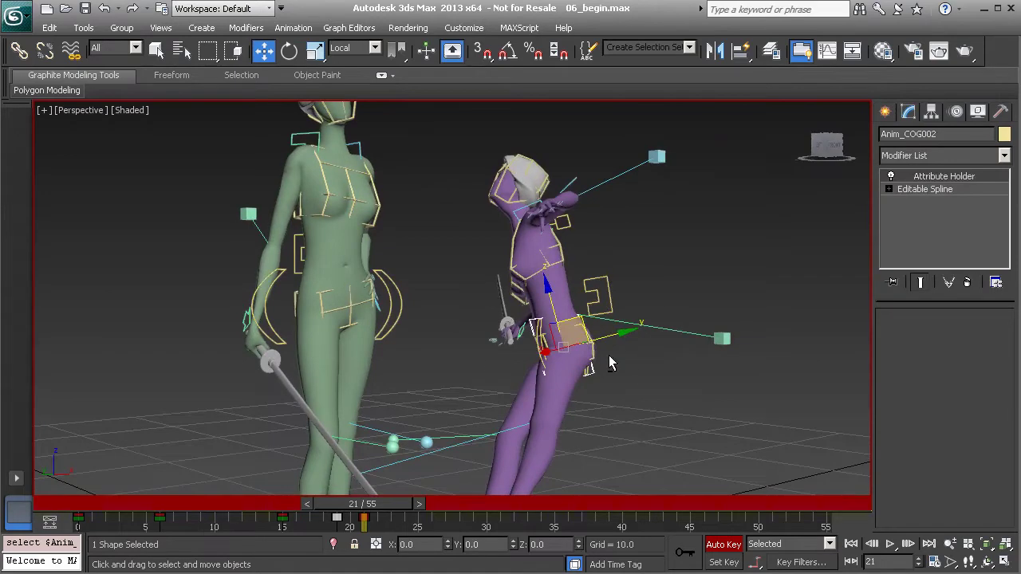
{"action": "key", "text": "e"}
{"action": "left_click_drag", "start_coordinate": [602, 307], "coordinate": [637, 351]}
{"action": "middle_click_drag", "start_coordinate": [584, 334], "coordinate": [631, 337], "text": "alt"}
{"action": "left_click_drag", "start_coordinate": [588, 322], "coordinate": [582, 283]}
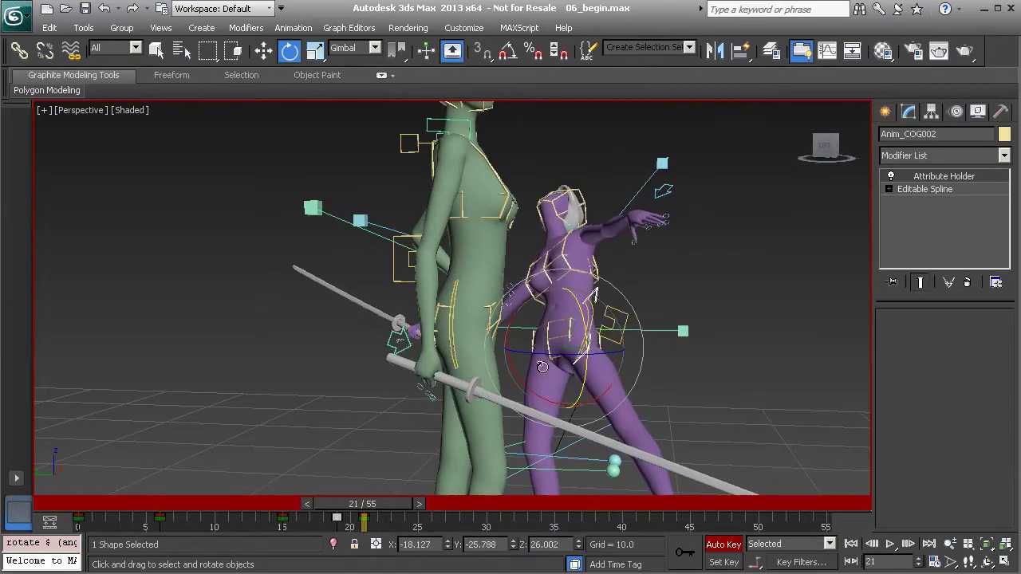
Step: Rotate the COG control further to about -41 degrees in Y and 4 degrees in Z, leaning the body away from the green character
{"action": "left_click_drag", "start_coordinate": [558, 358], "coordinate": [523, 355]}
{"action": "middle_click_drag", "start_coordinate": [651, 362], "coordinate": [538, 336], "text": "alt"}
{"action": "left_click_drag", "start_coordinate": [614, 330], "coordinate": [628, 351]}
{"action": "middle_click_drag", "start_coordinate": [628, 351], "coordinate": [511, 337], "text": "alt"}
{"action": "left_click_drag", "start_coordinate": [510, 338], "coordinate": [520, 333]}
{"action": "middle_click_drag", "start_coordinate": [520, 333], "coordinate": [737, 314], "text": "alt"}
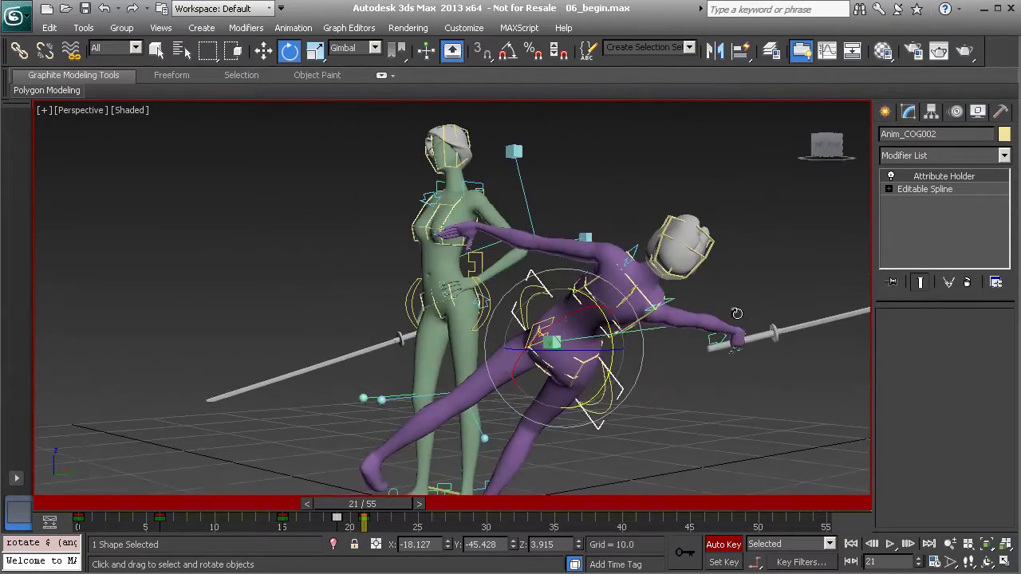
{"action": "mouse_move", "coordinate": [607, 325]}
{"action": "left_mouse_down"}
{"action": "mouse_move", "coordinate": [598, 298]}
{"action": "mouse_move", "coordinate": [605, 319]}
{"action": "left_mouse_up"}
{"action": "middle_click_drag", "start_coordinate": [605, 319], "coordinate": [680, 354], "text": "alt"}
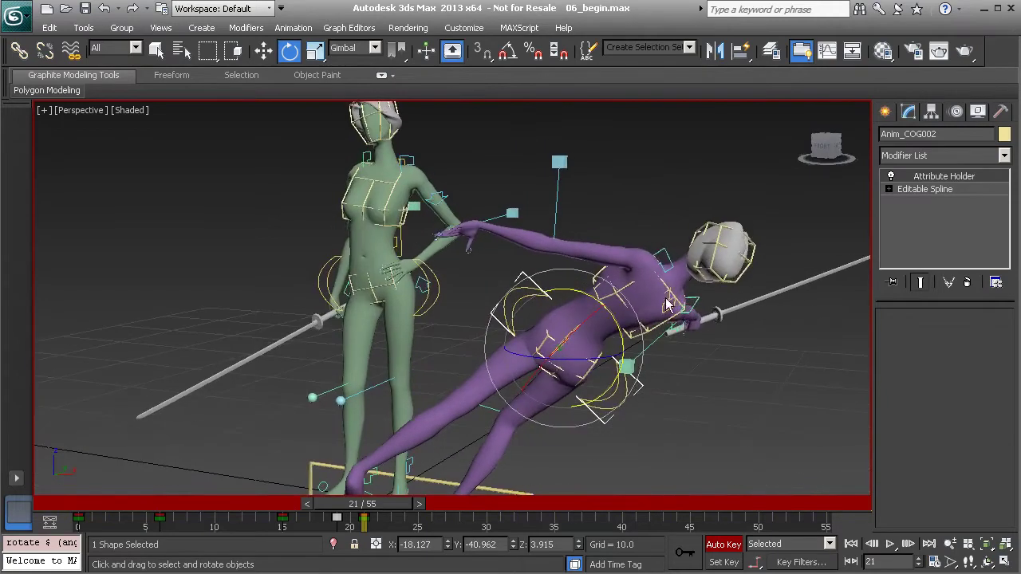
Step: Rotate the purple character's chest control at frame 21 to bend and twist the upper body
{"action": "left_click", "coordinate": [662, 282]}
{"action": "middle_click_drag", "start_coordinate": [653, 305], "coordinate": [690, 311], "text": "alt"}
{"action": "left_click_drag", "start_coordinate": [695, 295], "coordinate": [630, 382]}
{"action": "middle_click_drag", "start_coordinate": [630, 368], "coordinate": [696, 335], "text": "alt"}
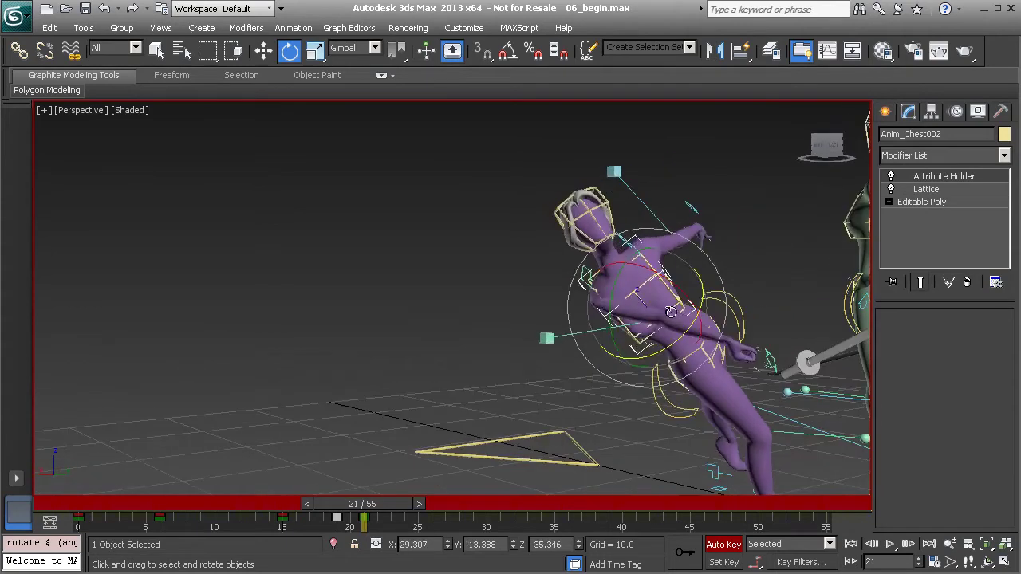
{"action": "left_click_drag", "start_coordinate": [679, 320], "coordinate": [637, 330]}
{"action": "middle_click_drag", "start_coordinate": [636, 330], "coordinate": [670, 200], "text": "alt"}
{"action": "left_click", "coordinate": [670, 199]}
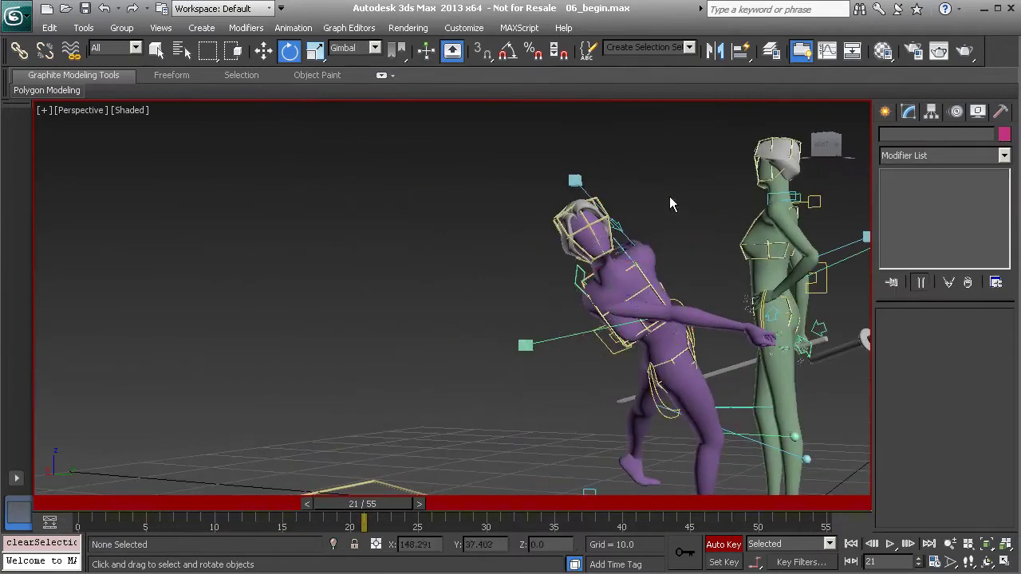
Step: Rotate the purple character's head control at frame 21 to about 18, 0 and 33 degrees in X, Y and Z
{"action": "left_click", "coordinate": [576, 240]}
{"action": "middle_click_drag", "start_coordinate": [576, 239], "coordinate": [611, 209], "text": "alt"}
{"action": "left_click_drag", "start_coordinate": [610, 209], "coordinate": [616, 242]}
{"action": "mouse_move", "coordinate": [550, 259]}
{"action": "middle_mouse_down", "text": "alt"}
{"action": "mouse_move", "coordinate": [677, 251]}
{"action": "mouse_move", "coordinate": [552, 249]}
{"action": "middle_mouse_up", "text": "alt"}
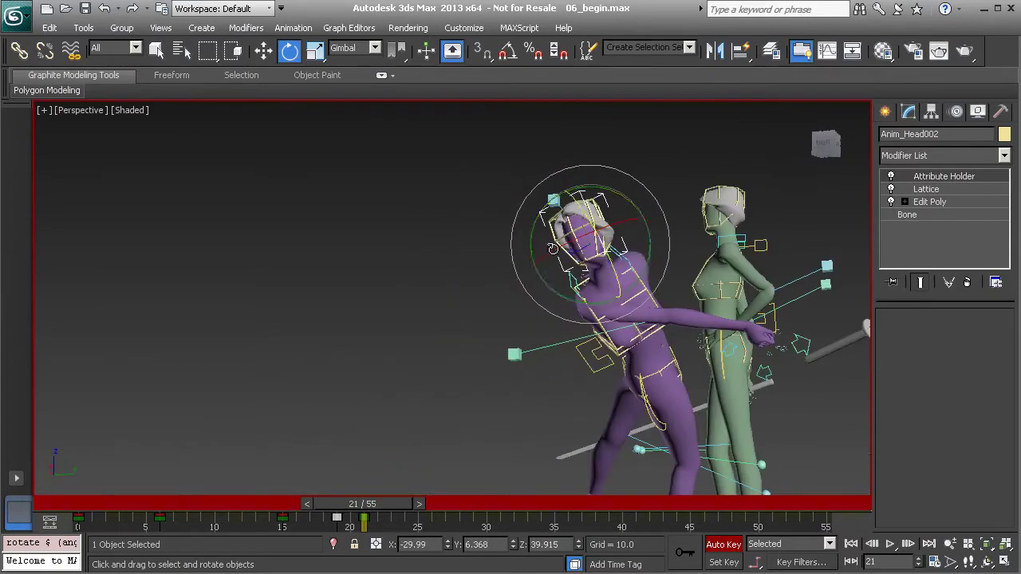
{"action": "middle_click_drag", "start_coordinate": [629, 255], "coordinate": [726, 291], "text": "alt"}
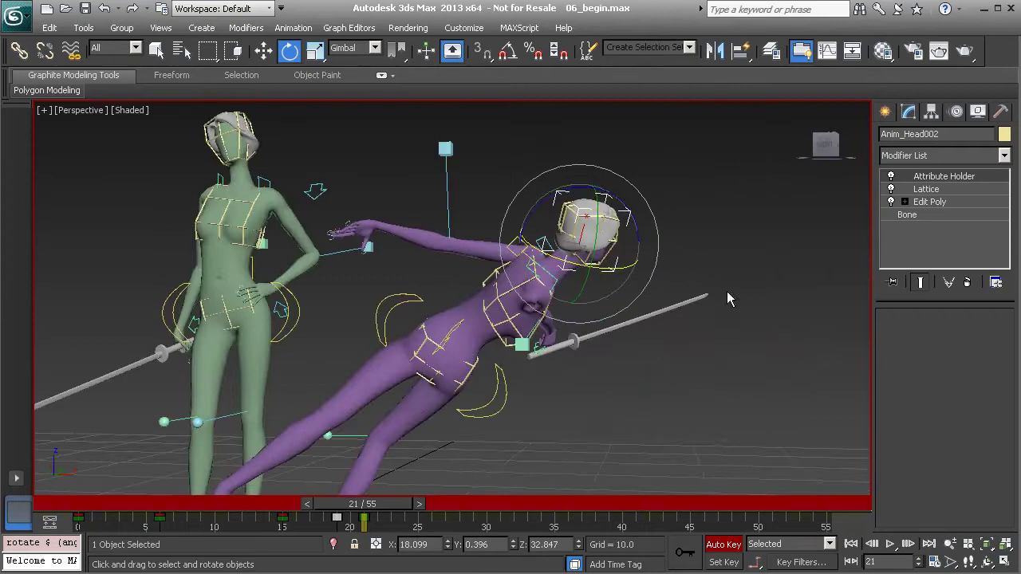
{"action": "left_click", "coordinate": [726, 291]}
Step: Adjust the purple character's head control rotation at frame 21 to about 21, -5 and 33 degrees in X, Y and Z
{"action": "left_click", "coordinate": [552, 263]}
{"action": "middle_click_drag", "start_coordinate": [552, 263], "coordinate": [529, 297], "text": "alt"}
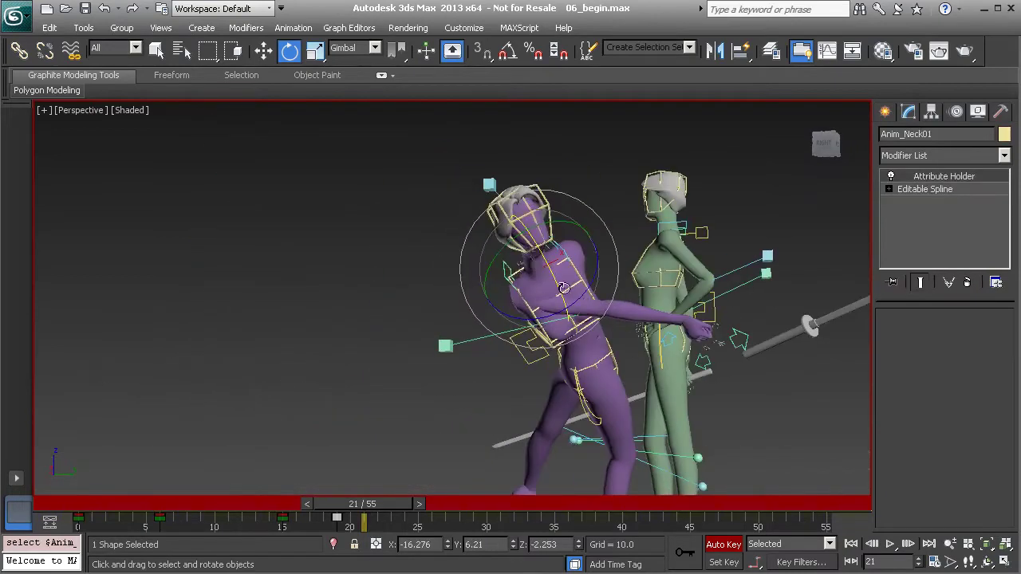
{"action": "left_click", "coordinate": [604, 159]}
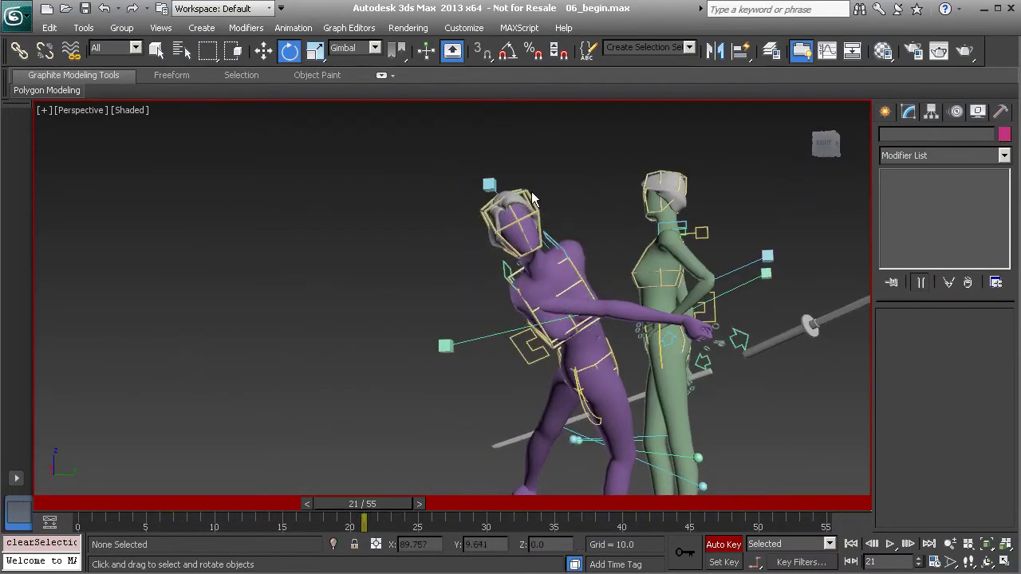
{"action": "left_click", "coordinate": [528, 194]}
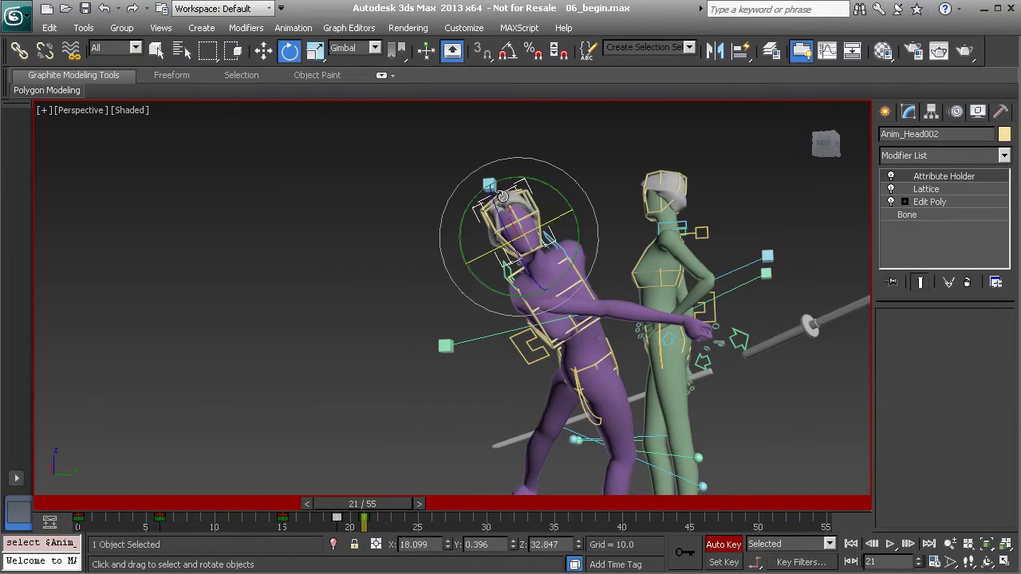
{"action": "left_click_drag", "start_coordinate": [504, 196], "coordinate": [564, 261]}
Step: Select the purple character's left toe control and reset its rotation to zero at frame 21
{"action": "middle_click_drag", "start_coordinate": [563, 262], "coordinate": [320, 385], "text": "alt"}
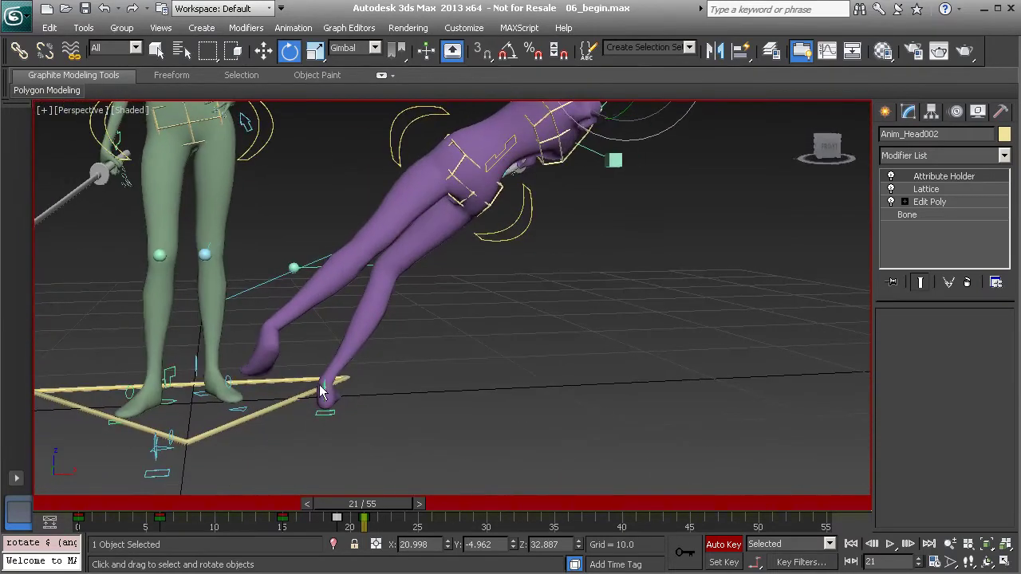
{"action": "middle_click_drag", "start_coordinate": [181, 453], "coordinate": [169, 455], "text": "alt"}
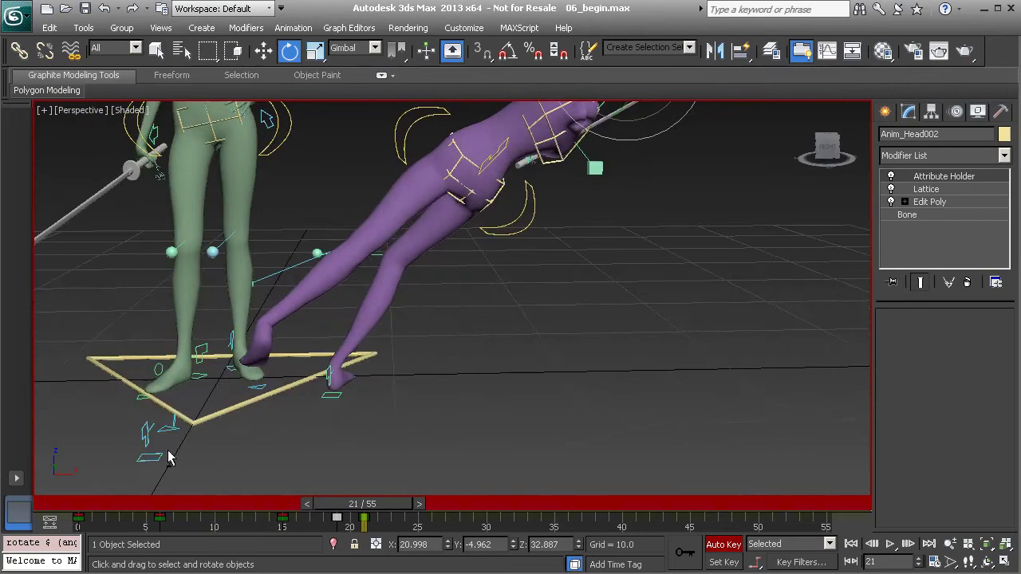
{"action": "left_click", "coordinate": [158, 428]}
{"action": "middle_click_drag", "start_coordinate": [225, 435], "coordinate": [327, 426]}
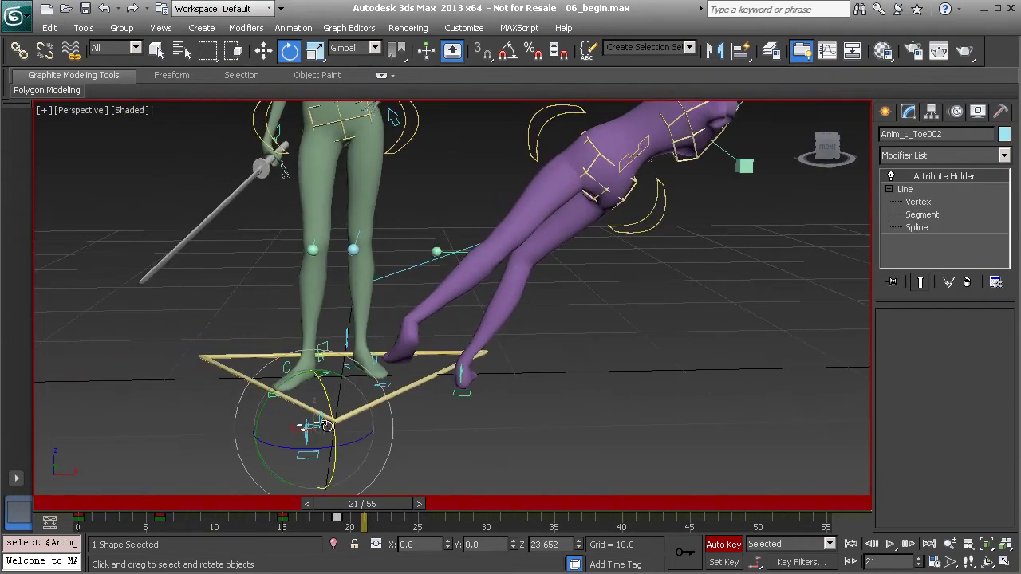
{"action": "middle_click_drag", "start_coordinate": [394, 435], "coordinate": [357, 436], "text": "alt"}
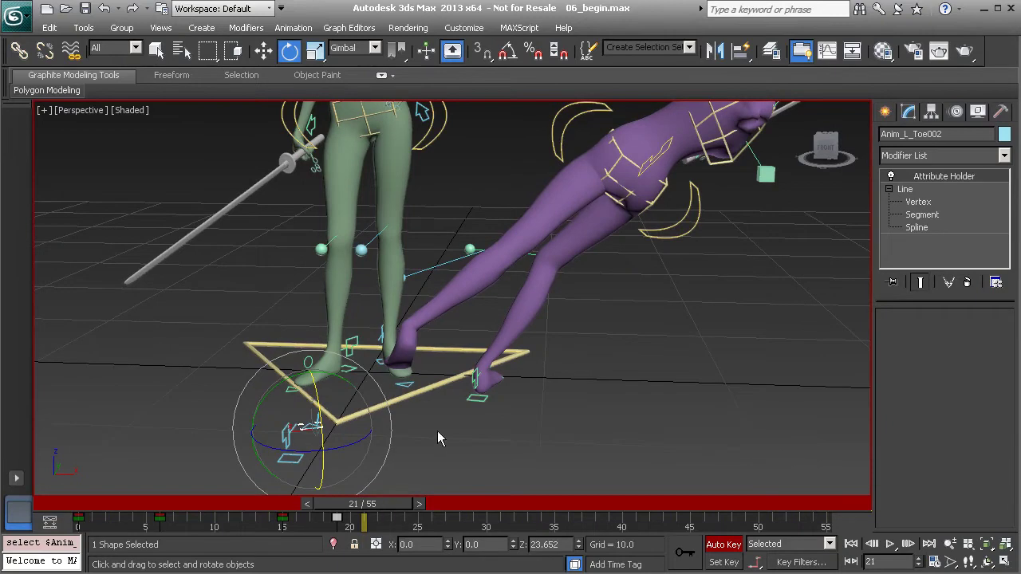
{"action": "right_click", "coordinate": [412, 436]}
{"action": "left_click", "coordinate": [373, 403]}
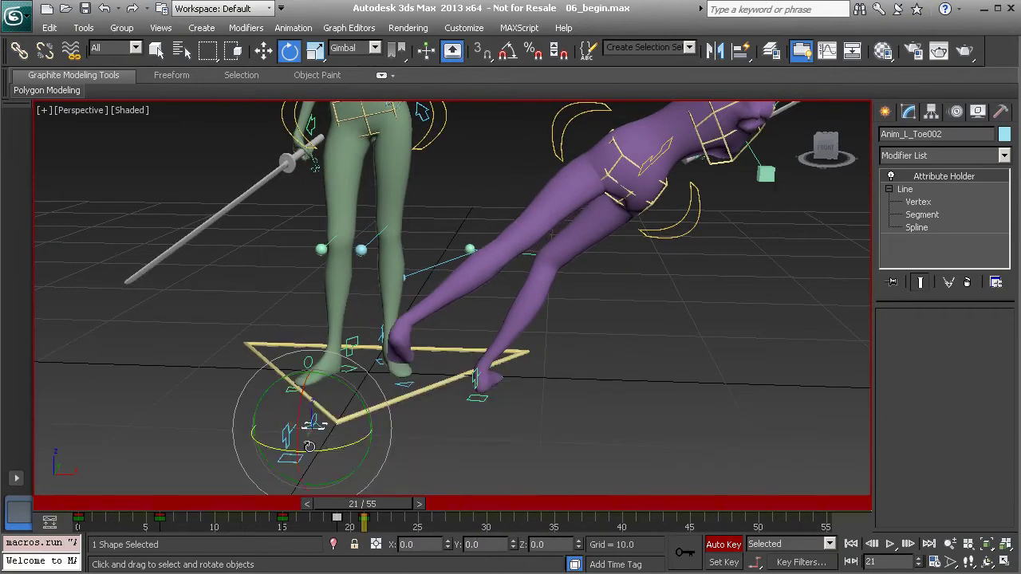
{"action": "left_click", "coordinate": [467, 438]}
{"action": "left_click", "coordinate": [301, 454]}
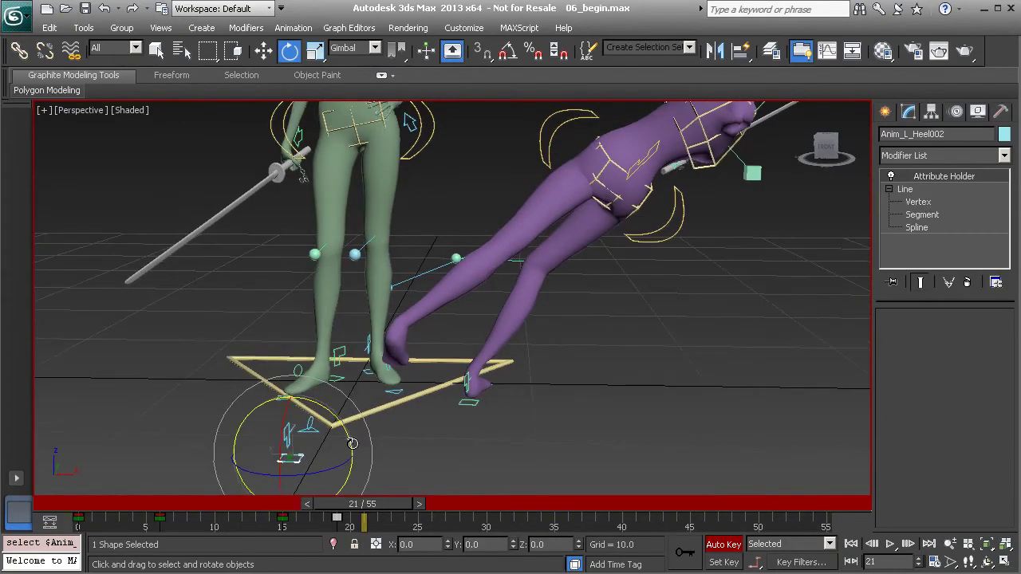
{"action": "key", "text": "w"}
{"action": "left_click_drag", "start_coordinate": [295, 452], "coordinate": [380, 363]}
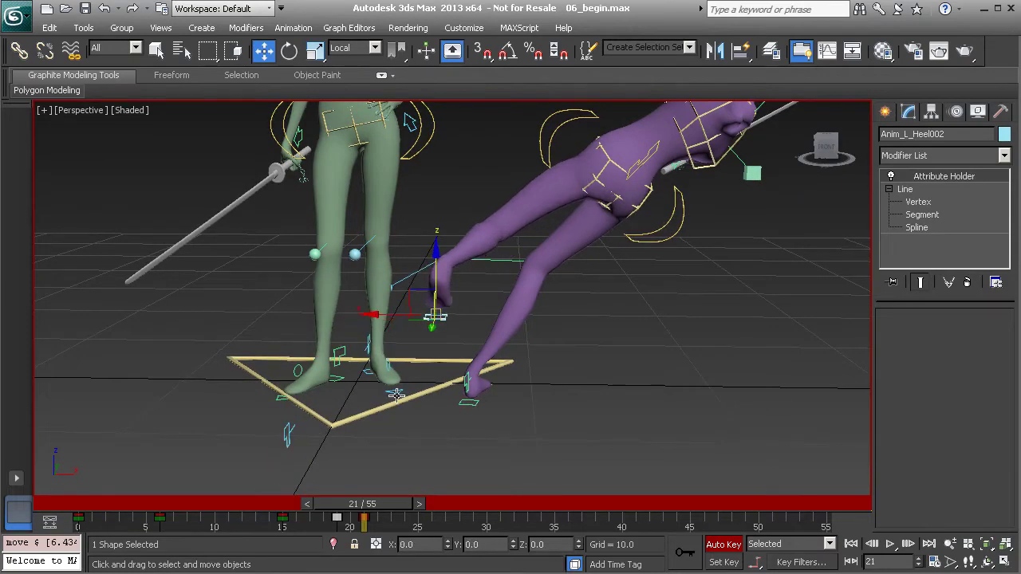
{"action": "key", "text": "ctrl+z"}
Step: Move the purple character's left leg control at frame 21 so the trailing foot follows the leaning body, raised above the floor
{"action": "left_click", "coordinate": [275, 431]}
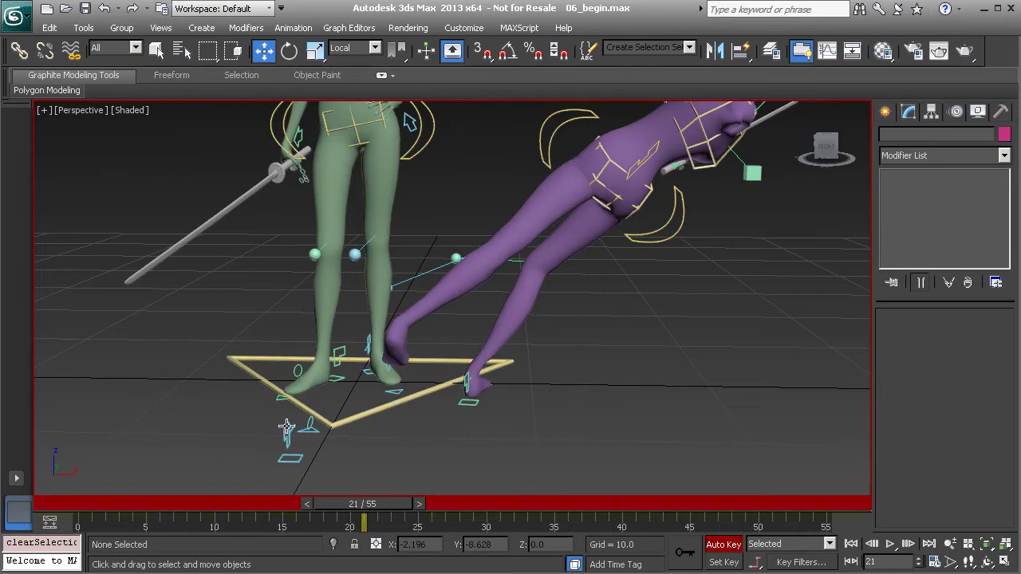
{"action": "left_click", "coordinate": [287, 426]}
{"action": "middle_click_drag", "start_coordinate": [346, 432], "coordinate": [327, 439], "text": "alt"}
{"action": "left_click_drag", "start_coordinate": [305, 424], "coordinate": [417, 337]}
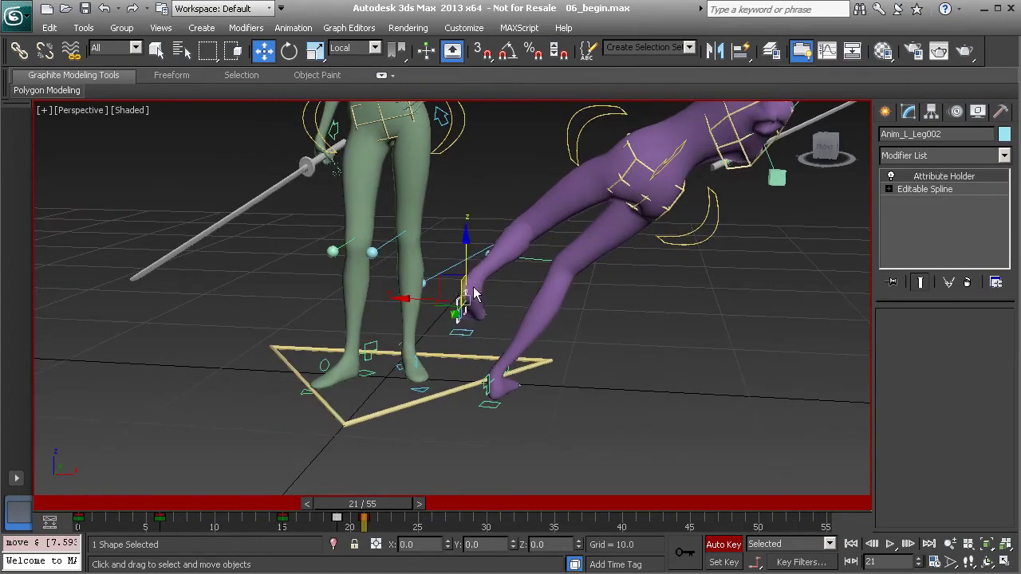
{"action": "middle_click_drag", "start_coordinate": [473, 293], "coordinate": [401, 346]}
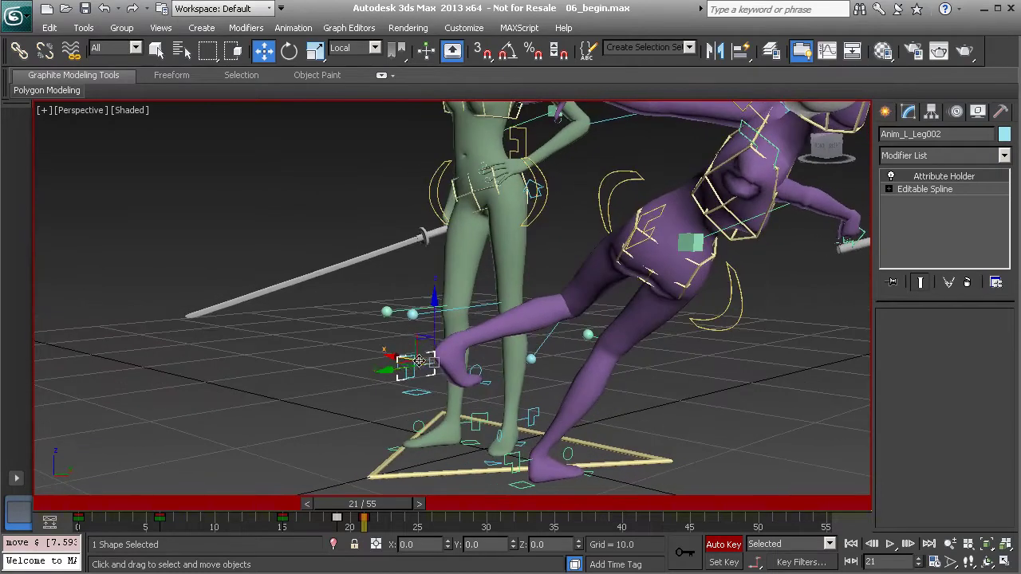
{"action": "left_click_drag", "start_coordinate": [434, 363], "coordinate": [453, 372]}
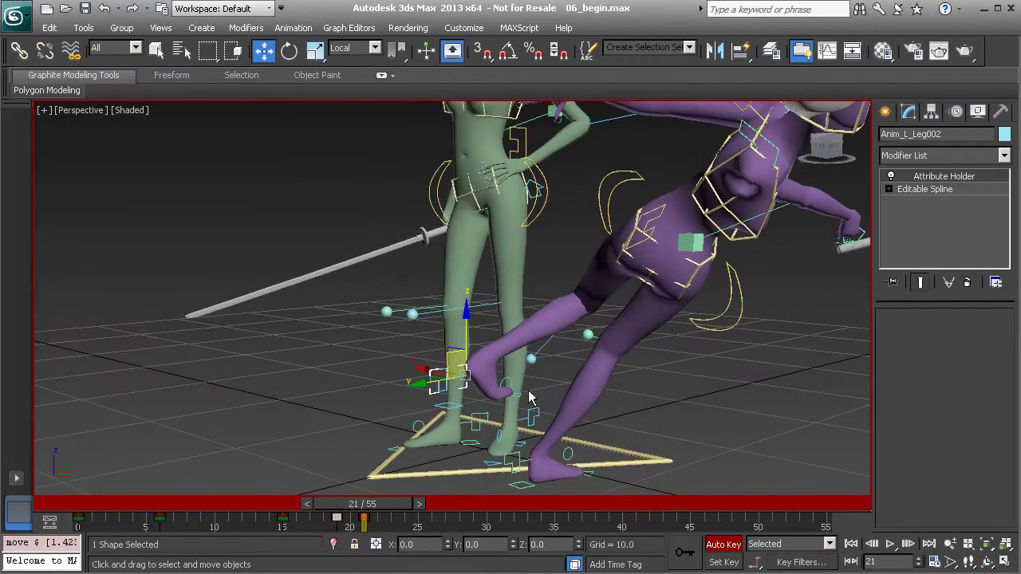
Step: Select the purple character's left foot control and reset its transform to zero at frame 21
{"action": "middle_click_drag", "start_coordinate": [488, 396], "coordinate": [431, 388], "text": "alt"}
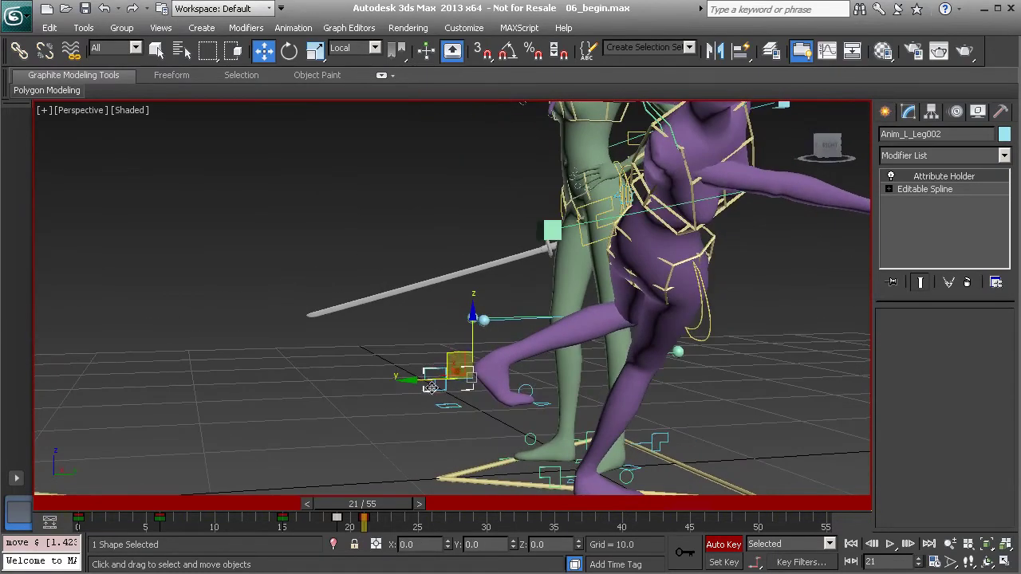
{"action": "left_click", "coordinate": [407, 287]}
{"action": "left_click", "coordinate": [526, 389]}
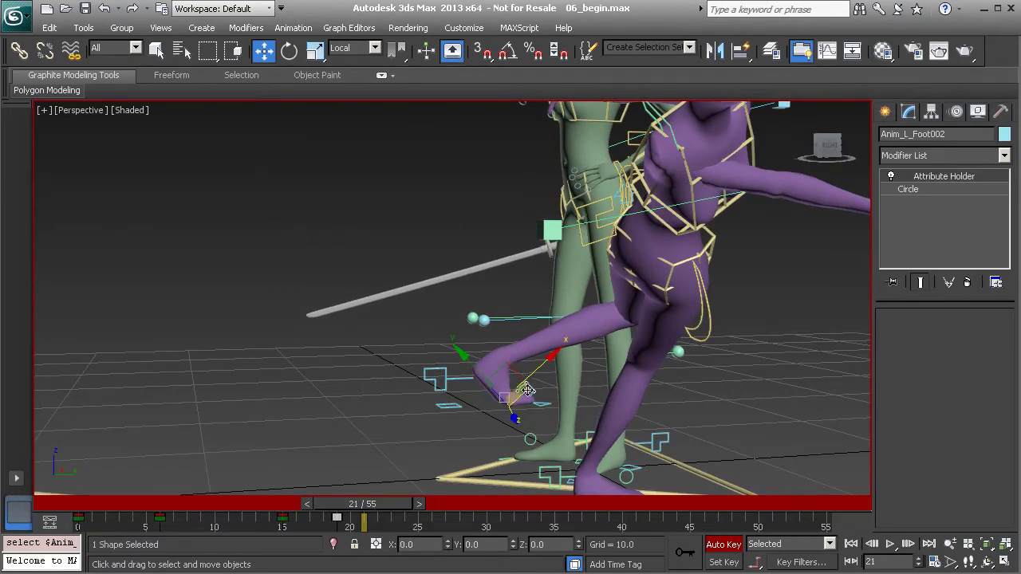
{"action": "right_click", "coordinate": [367, 338]}
{"action": "left_click", "coordinate": [339, 302]}
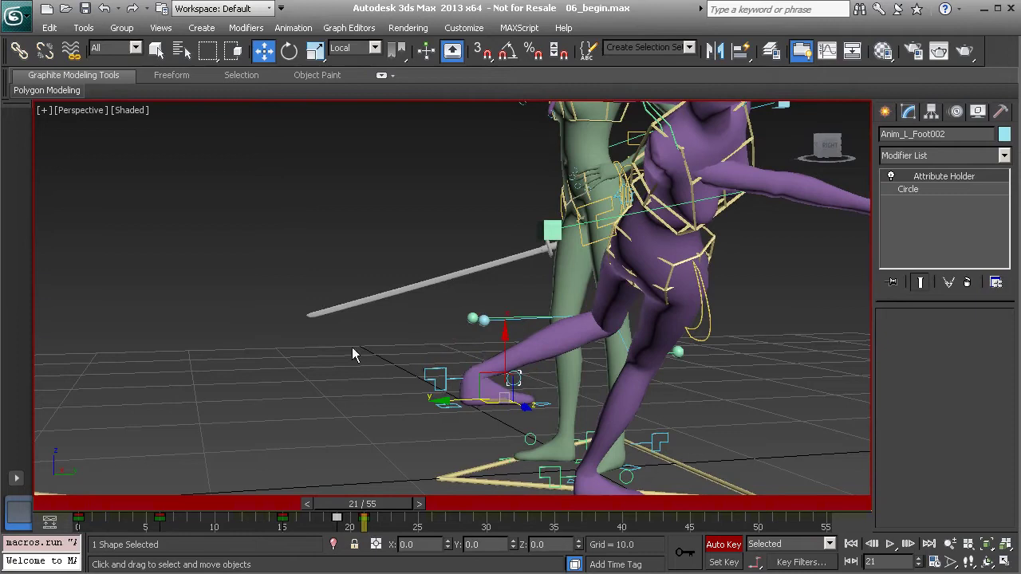
Step: Rotate the purple character's left leg control at frame 21 to about 77 degrees in X and -37 degrees in Y
{"action": "middle_click_drag", "start_coordinate": [449, 401], "coordinate": [535, 387], "text": "alt"}
{"action": "left_click", "coordinate": [443, 372]}
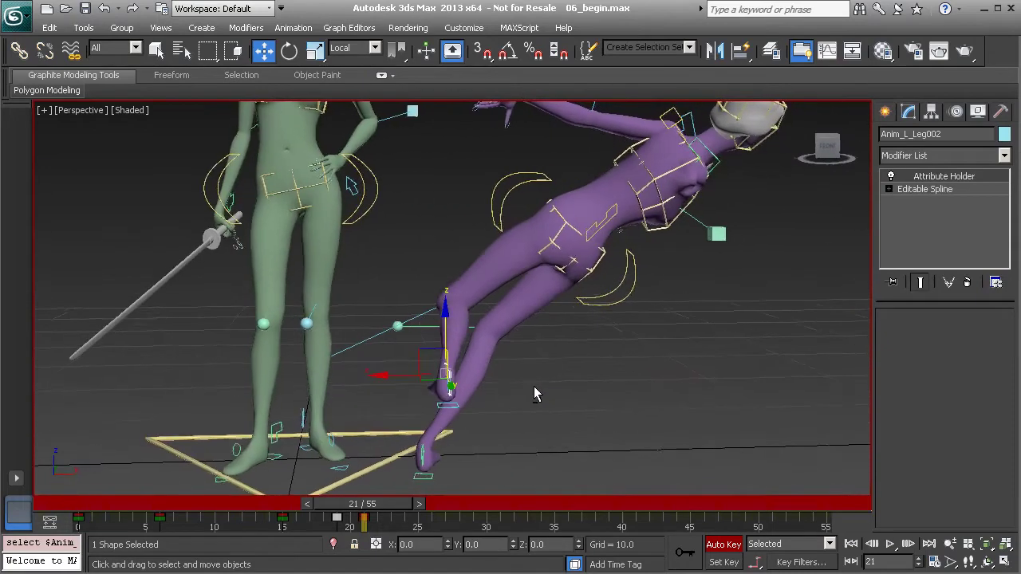
{"action": "key", "text": "e"}
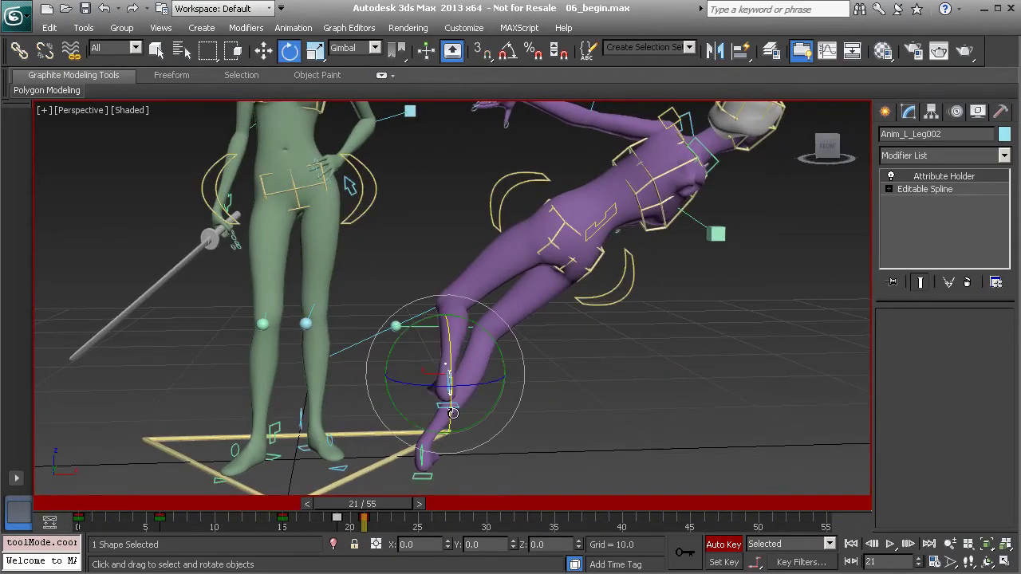
{"action": "left_click_drag", "start_coordinate": [453, 412], "coordinate": [493, 323]}
{"action": "middle_click_drag", "start_coordinate": [444, 415], "coordinate": [503, 406], "text": "alt"}
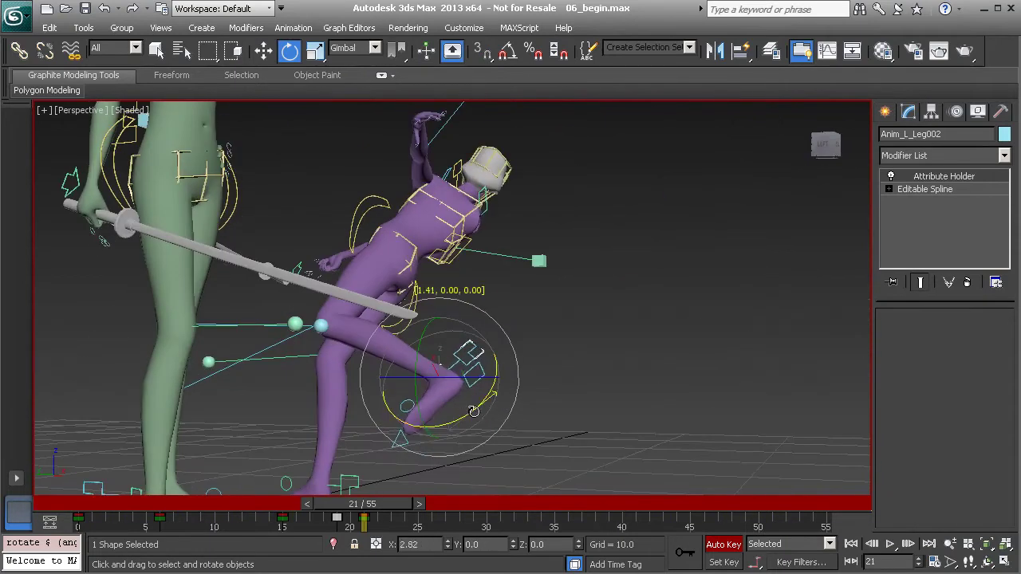
{"action": "left_click_drag", "start_coordinate": [506, 394], "coordinate": [507, 393]}
Step: Reposition the purple character's left leg control at frame 21 to stretch the left leg out behind the body
{"action": "key", "text": "w"}
{"action": "middle_click_drag", "start_coordinate": [446, 395], "coordinate": [417, 449], "text": "alt"}
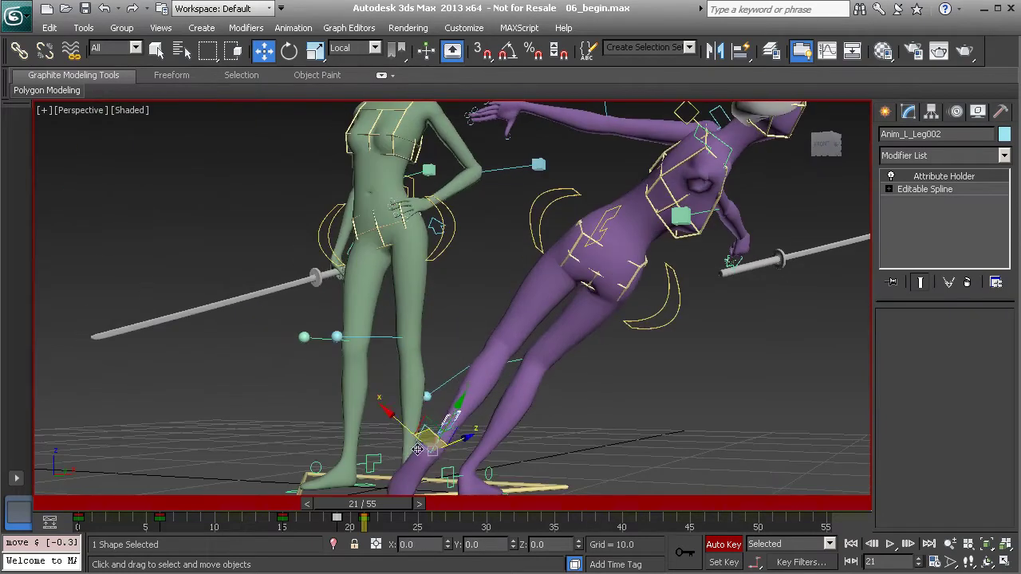
{"action": "key", "text": "e"}
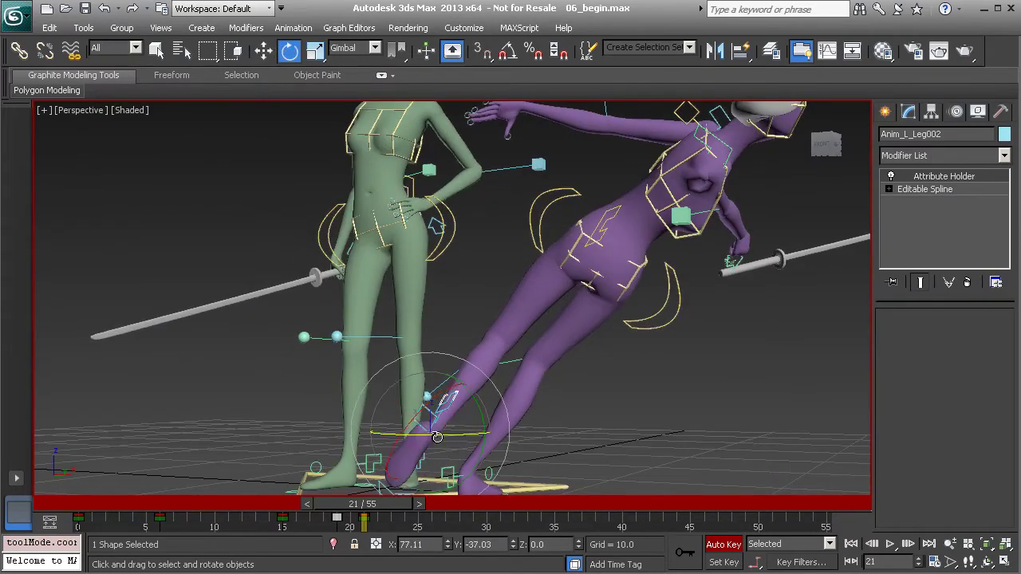
{"action": "mouse_move", "coordinate": [486, 431]}
{"action": "middle_mouse_down", "text": "alt"}
{"action": "mouse_move", "coordinate": [538, 433]}
{"action": "mouse_move", "coordinate": [437, 434]}
{"action": "mouse_move", "coordinate": [587, 456]}
{"action": "mouse_move", "coordinate": [468, 433]}
{"action": "middle_mouse_up", "text": "alt"}
{"action": "key", "text": "w"}
{"action": "left_click_drag", "start_coordinate": [430, 427], "coordinate": [464, 431]}
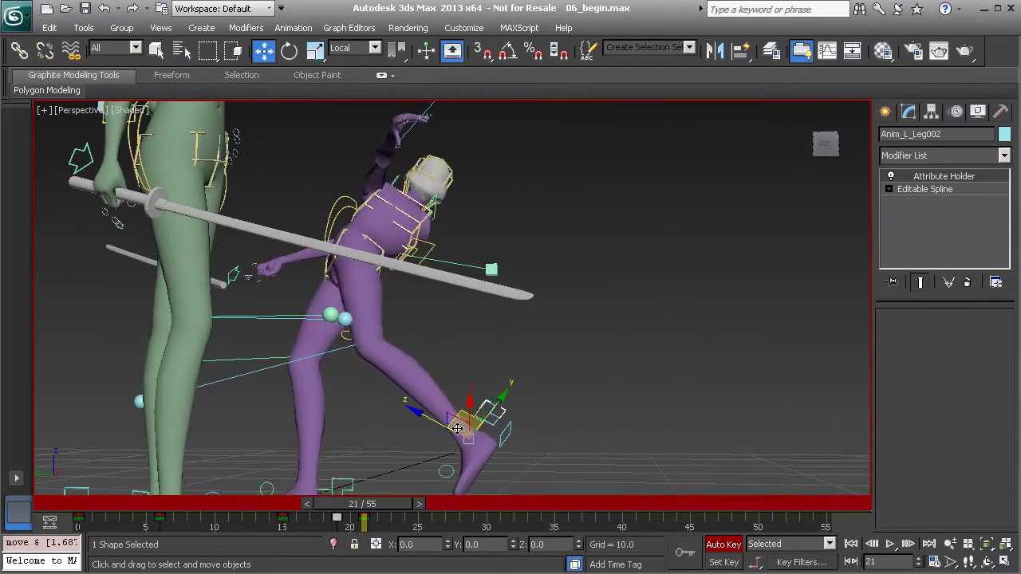
Step: Rotate the purple character's hip control at frame 21 to about -1 degree in Z
{"action": "middle_click_drag", "start_coordinate": [456, 319], "coordinate": [387, 343], "text": "alt"}
{"action": "middle_click_drag", "start_coordinate": [465, 259], "coordinate": [463, 312]}
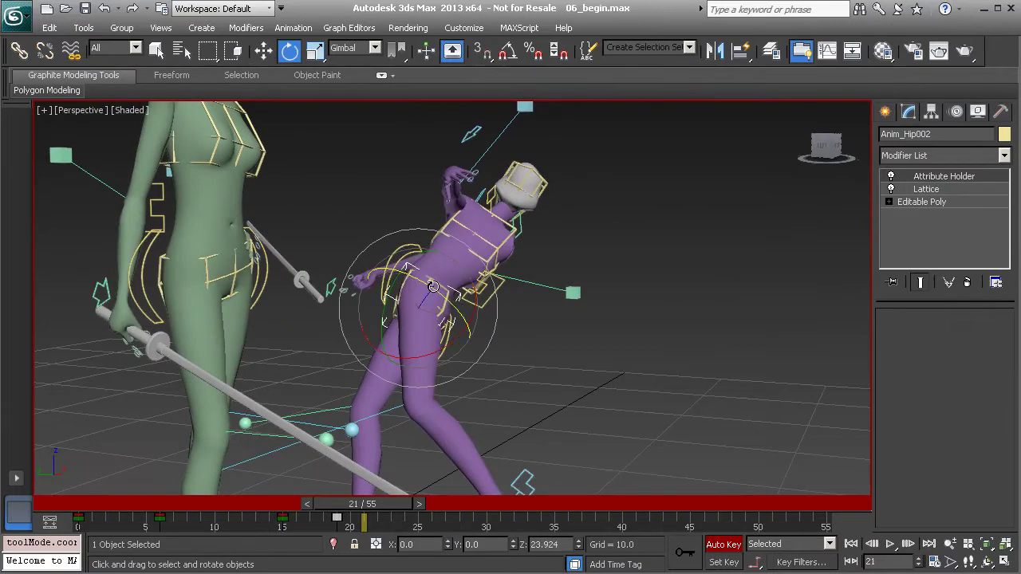
{"action": "left_click_drag", "start_coordinate": [432, 287], "coordinate": [452, 309]}
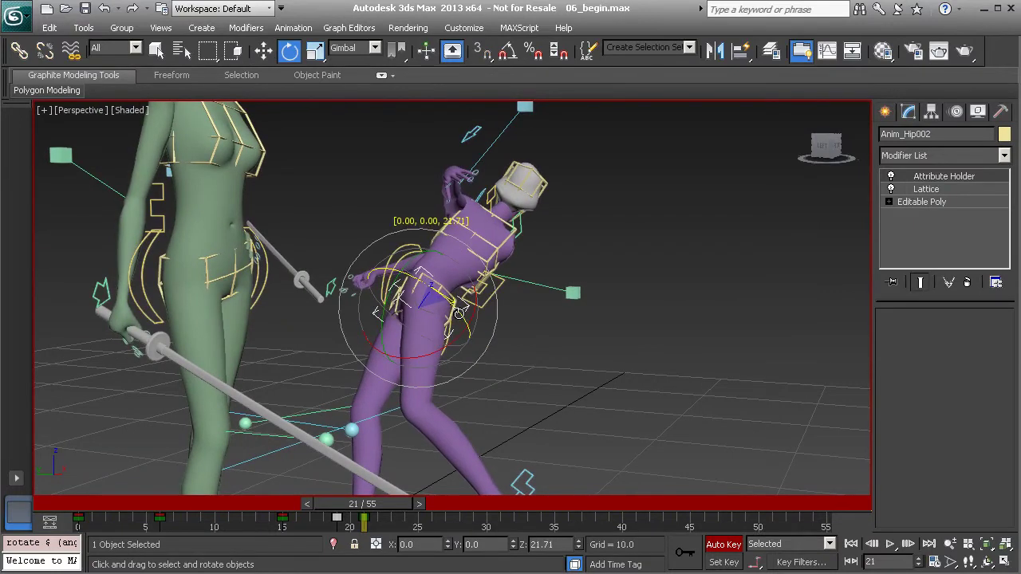
{"action": "left_click_drag", "start_coordinate": [459, 313], "coordinate": [458, 314]}
{"action": "mouse_move", "coordinate": [458, 313]}
{"action": "middle_mouse_down", "text": "alt"}
{"action": "mouse_move", "coordinate": [658, 326]}
{"action": "mouse_move", "coordinate": [373, 292]}
{"action": "mouse_move", "coordinate": [445, 304]}
{"action": "middle_mouse_up", "text": "alt"}
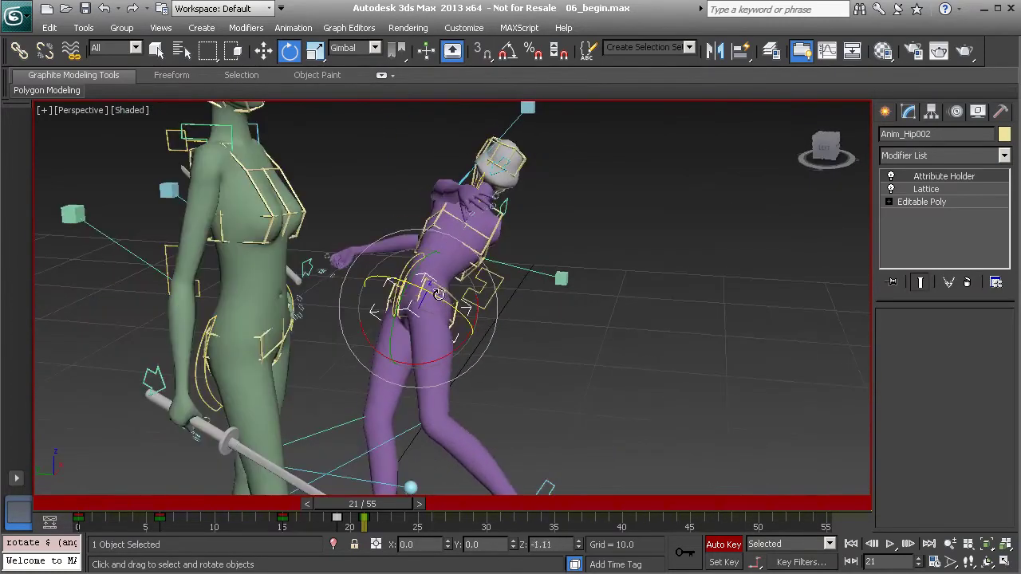
Step: Rotate the purple character's chest control at frame 21, untwisting it to about 0 degrees in Z and adjusting the torso's tilt
{"action": "left_click", "coordinate": [556, 269]}
{"action": "left_click", "coordinate": [486, 244]}
{"action": "middle_click_drag", "start_coordinate": [486, 244], "coordinate": [475, 243], "text": "alt"}
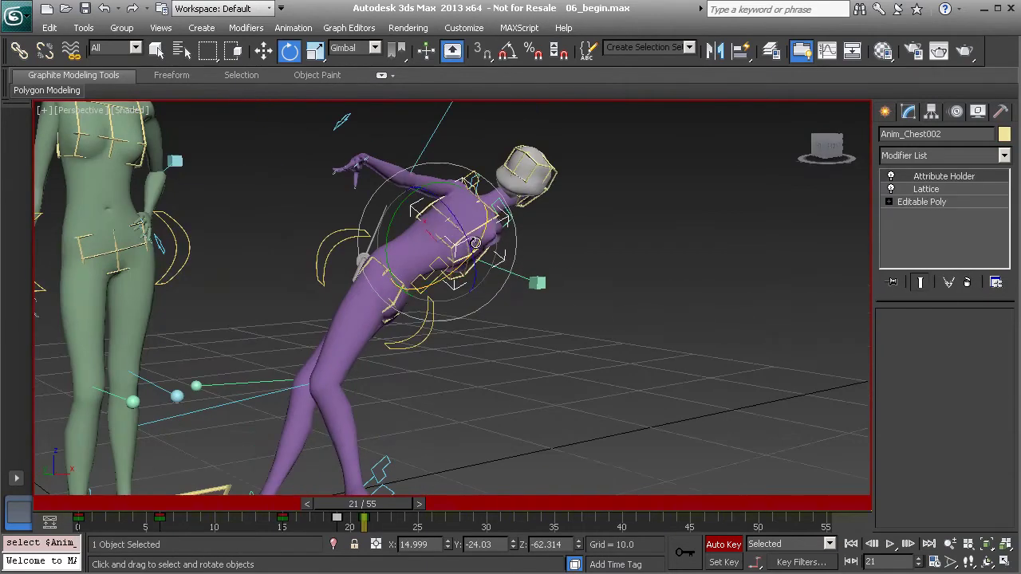
{"action": "left_click_drag", "start_coordinate": [455, 220], "coordinate": [469, 249]}
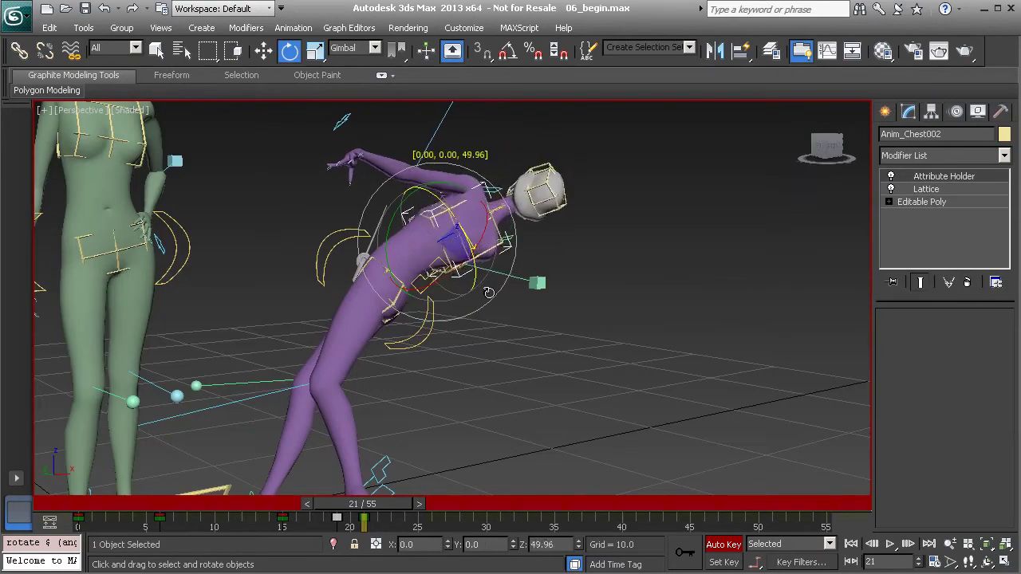
{"action": "middle_click_drag", "start_coordinate": [487, 281], "coordinate": [586, 293], "text": "alt"}
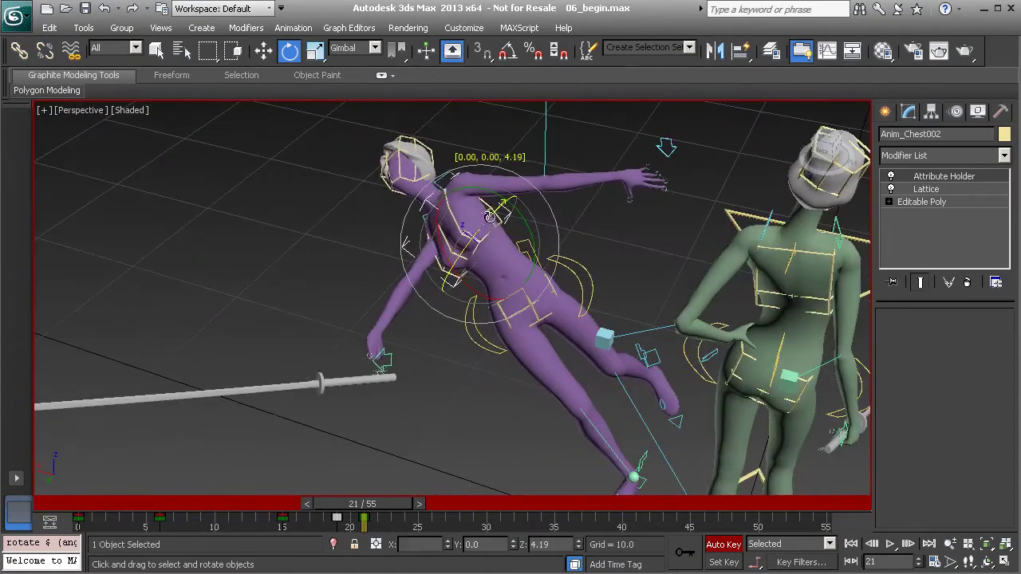
{"action": "left_click_drag", "start_coordinate": [491, 217], "coordinate": [505, 199]}
{"action": "middle_click_drag", "start_coordinate": [435, 210], "coordinate": [474, 229], "text": "alt"}
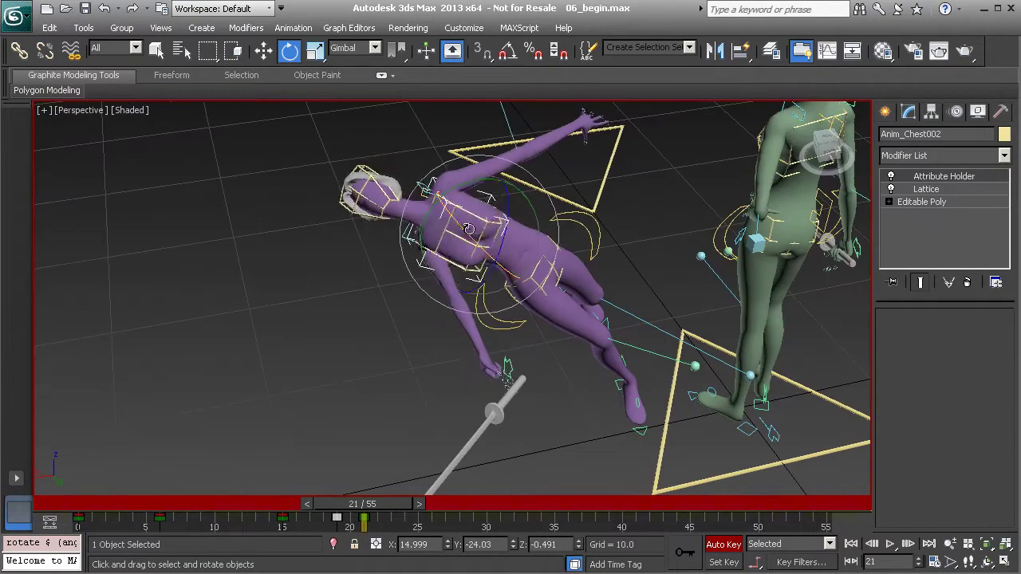
{"action": "left_click_drag", "start_coordinate": [468, 229], "coordinate": [427, 199]}
{"action": "left_click", "coordinate": [403, 199]}
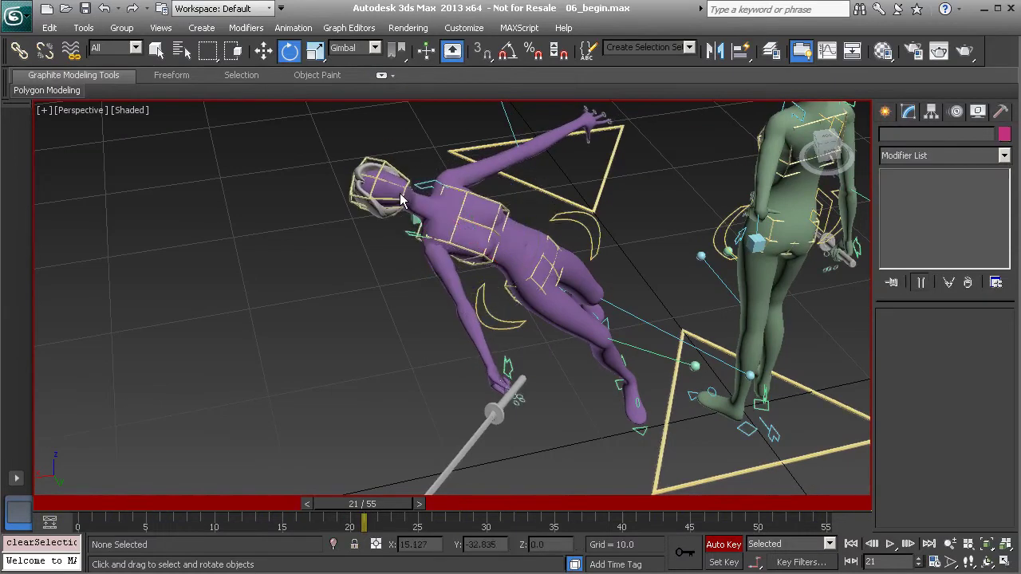
Step: Rotate the purple character's head control at frame 21 to about -12, 15 and 42 degrees in X, Y and Z
{"action": "middle_click_drag", "start_coordinate": [394, 227], "coordinate": [474, 281], "text": "alt"}
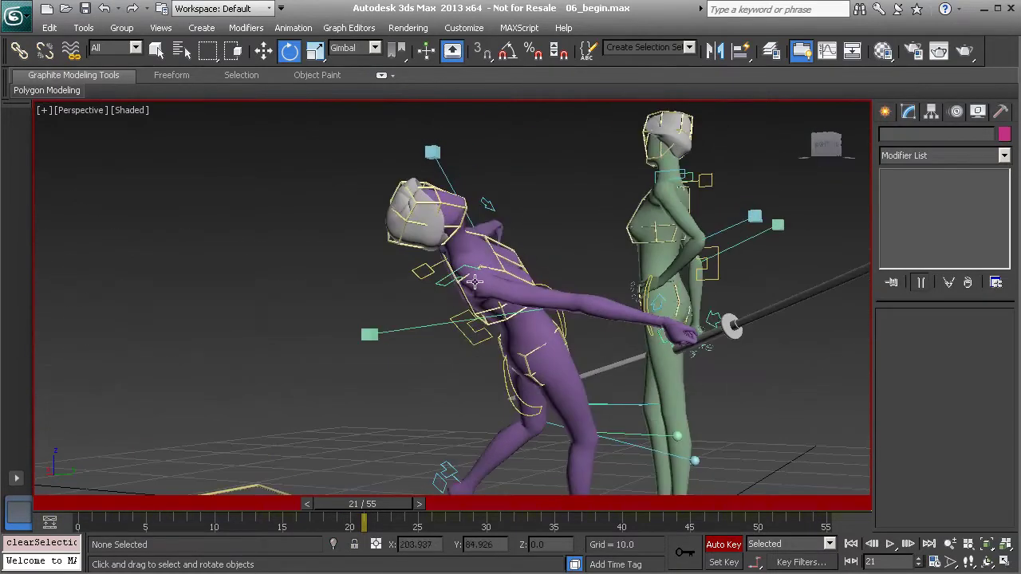
{"action": "left_click", "coordinate": [463, 212]}
{"action": "middle_click_drag", "start_coordinate": [462, 211], "coordinate": [443, 199], "text": "alt"}
{"action": "left_click_drag", "start_coordinate": [443, 200], "coordinate": [437, 240]}
{"action": "middle_click_drag", "start_coordinate": [437, 240], "coordinate": [410, 249], "text": "alt"}
{"action": "left_click_drag", "start_coordinate": [398, 234], "coordinate": [387, 246]}
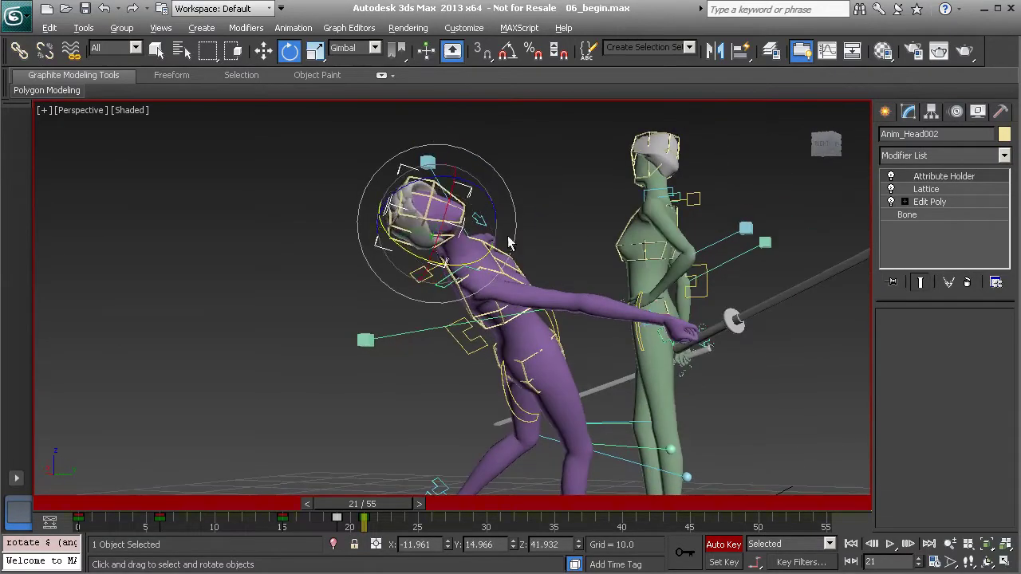
Step: Rotate the head control further to about -25, 13 and 20 degrees in X, Y and Z, and fine-tune its tilt
{"action": "middle_click_drag", "start_coordinate": [508, 240], "coordinate": [403, 273], "text": "alt"}
{"action": "left_click_drag", "start_coordinate": [432, 223], "coordinate": [445, 252]}
{"action": "middle_click_drag", "start_coordinate": [446, 251], "coordinate": [498, 239], "text": "alt"}
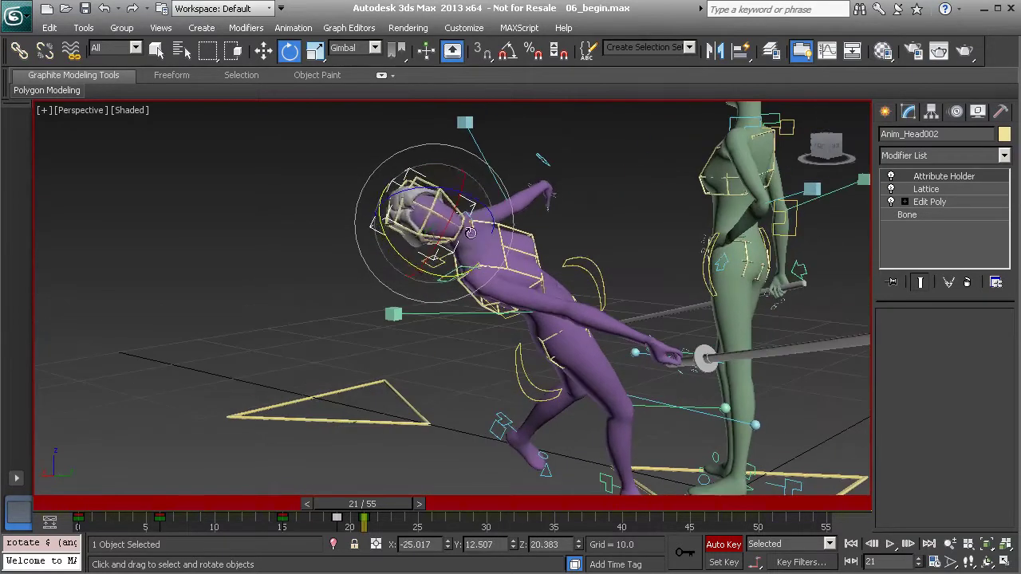
{"action": "left_click_drag", "start_coordinate": [417, 208], "coordinate": [427, 239]}
Step: Rotate the purple character's COG control at frame 21 to about -20 degrees in Y to reduce the backward lean, and fine-tune its tilt
{"action": "middle_click_drag", "start_coordinate": [462, 279], "coordinate": [355, 384], "text": "alt"}
{"action": "left_click", "coordinate": [335, 382]}
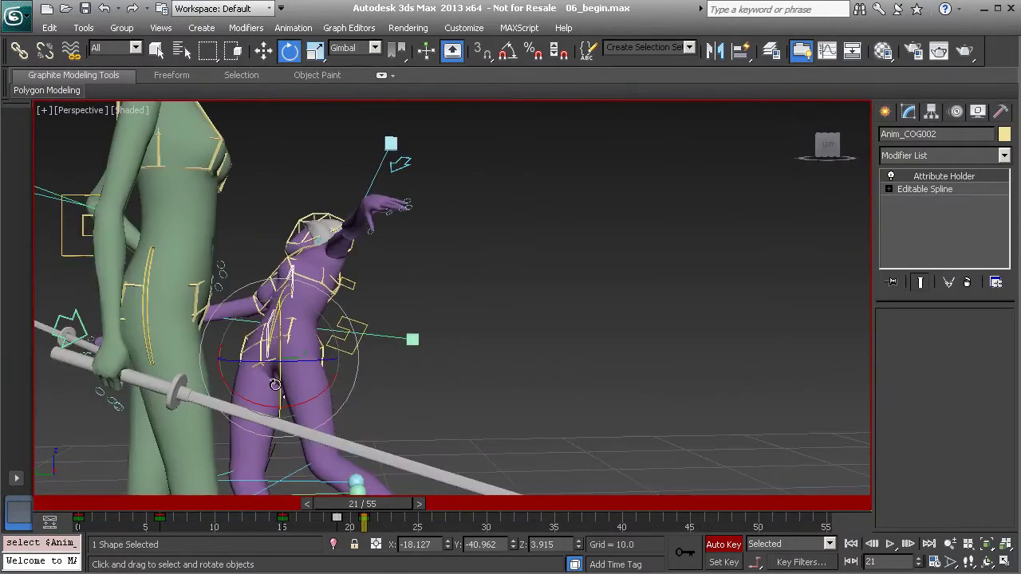
{"action": "left_click_drag", "start_coordinate": [280, 386], "coordinate": [281, 414]}
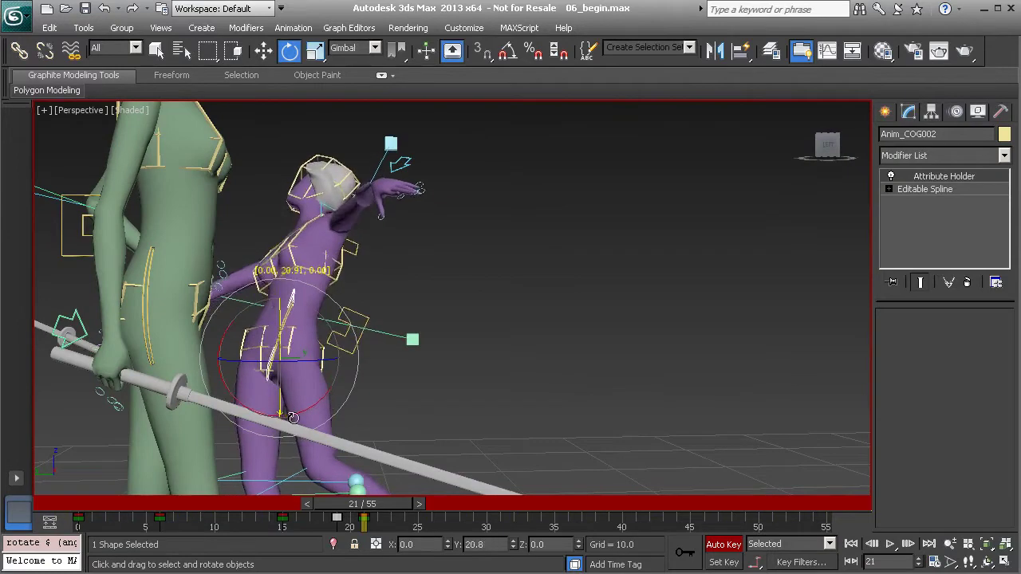
{"action": "middle_click_drag", "start_coordinate": [398, 371], "coordinate": [378, 360], "text": "alt"}
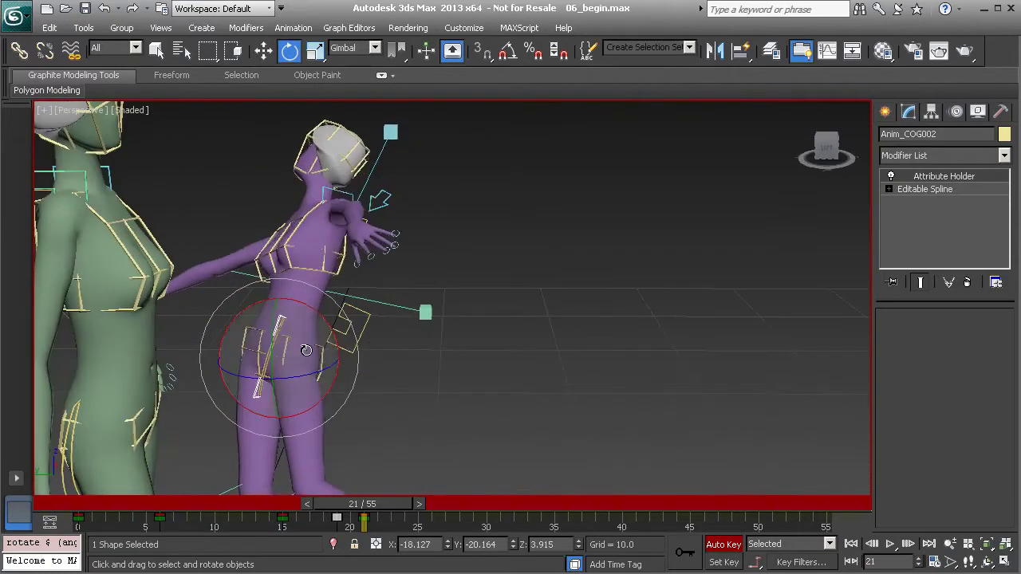
{"action": "left_click_drag", "start_coordinate": [306, 349], "coordinate": [314, 346]}
{"action": "middle_click_drag", "start_coordinate": [318, 347], "coordinate": [378, 327], "text": "alt"}
Step: Rotate the purple character's chest control at frame 21 to about -1 degree in each of X, Y and Z
{"action": "left_click", "coordinate": [291, 254]}
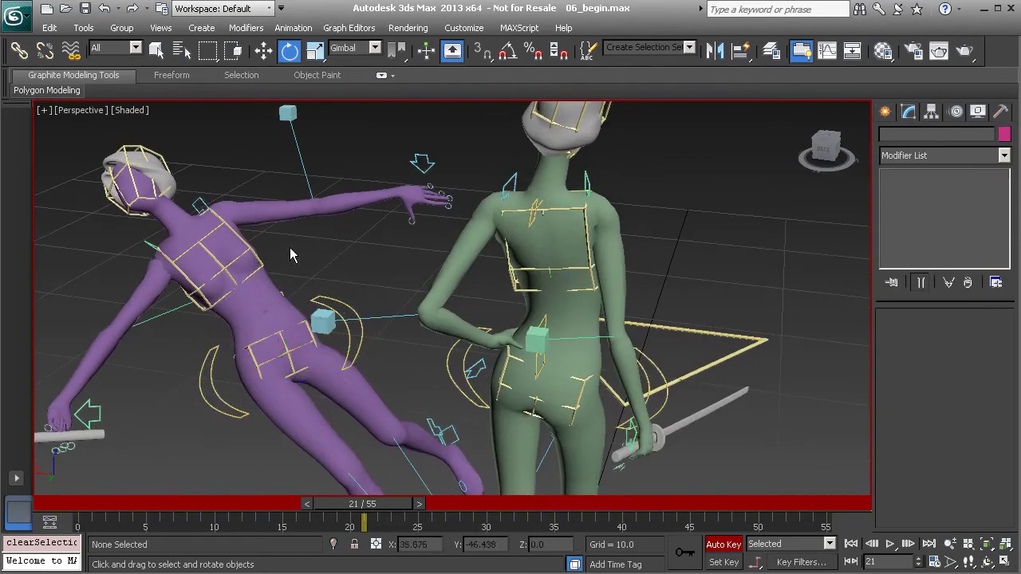
{"action": "left_click", "coordinate": [264, 268]}
{"action": "mouse_move", "coordinate": [263, 267]}
{"action": "middle_mouse_down", "text": "alt"}
{"action": "mouse_move", "coordinate": [308, 275]}
{"action": "mouse_move", "coordinate": [256, 272]}
{"action": "middle_mouse_up", "text": "alt"}
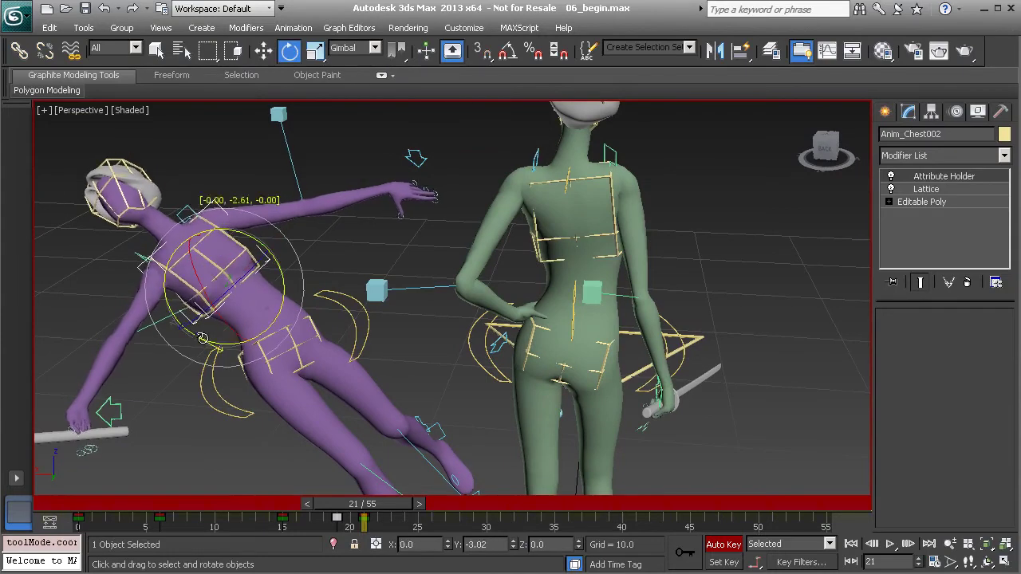
{"action": "middle_click_drag", "start_coordinate": [281, 240], "coordinate": [267, 268], "text": "alt"}
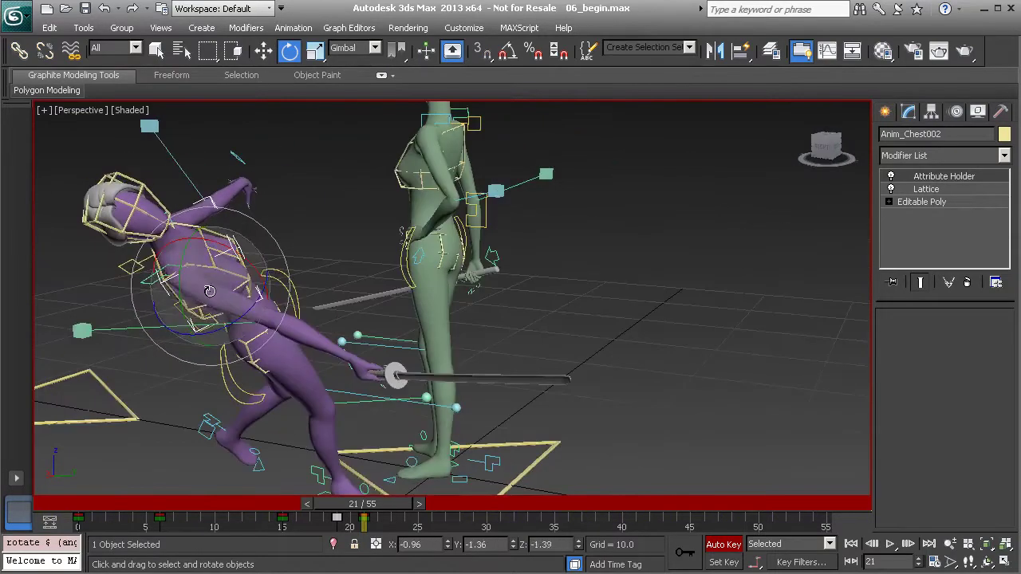
{"action": "middle_click_drag", "start_coordinate": [229, 302], "coordinate": [214, 225], "text": "alt"}
Step: Adjust the tilt of the purple character's head control at frame 21 and scrub the timeline to review the pose
{"action": "left_click", "coordinate": [162, 171]}
{"action": "left_click_drag", "start_coordinate": [127, 204], "coordinate": [147, 227]}
{"action": "middle_click_drag", "start_coordinate": [179, 248], "coordinate": [56, 279], "text": "alt"}
{"action": "middle_click_drag", "start_coordinate": [189, 294], "coordinate": [359, 261], "text": "alt"}
{"action": "scroll", "coordinate": [359, 262], "scroll_direction": "down", "scroll_amount": 3}
{"action": "middle_click_drag", "start_coordinate": [255, 297], "coordinate": [469, 351], "text": "alt"}
{"action": "left_click", "coordinate": [469, 351]}
{"action": "middle_click_drag", "start_coordinate": [600, 301], "coordinate": [525, 310], "text": "alt"}
{"action": "mouse_move", "coordinate": [373, 505]}
{"action": "left_mouse_down"}
{"action": "mouse_move", "coordinate": [364, 504]}
{"action": "mouse_move", "coordinate": [389, 510]}
{"action": "left_mouse_up"}
{"action": "middle_click_drag", "start_coordinate": [495, 369], "coordinate": [362, 347], "text": "alt"}
Step: Rotate the purple character's right arm control at frame 21 to about -148, 124 and -106 degrees in X, Y and Z, raising the sword upright
{"action": "left_click", "coordinate": [553, 340]}
{"action": "scroll", "coordinate": [276, 342], "scroll_direction": "up", "scroll_amount": 5}
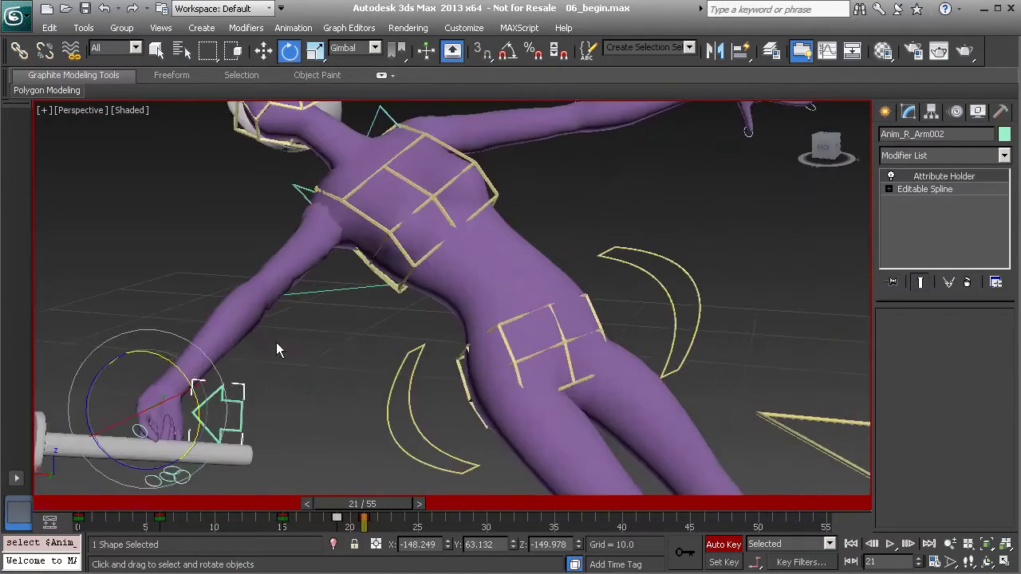
{"action": "scroll", "coordinate": [254, 304], "scroll_direction": "down", "scroll_amount": 2}
{"action": "left_click_drag", "start_coordinate": [253, 313], "coordinate": [328, 399]}
{"action": "left_click_drag", "start_coordinate": [246, 331], "coordinate": [319, 321]}
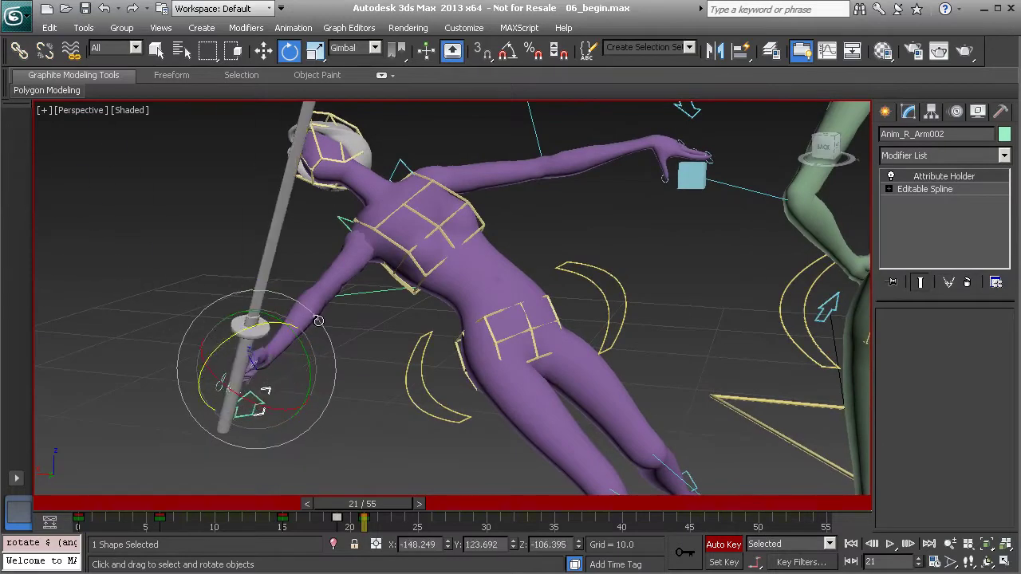
Step: Move the purple character's right arm control at frame 21 forward so the sword hand is in front of the torso
{"action": "key", "text": "w"}
{"action": "middle_click_drag", "start_coordinate": [319, 322], "coordinate": [283, 357], "text": "alt"}
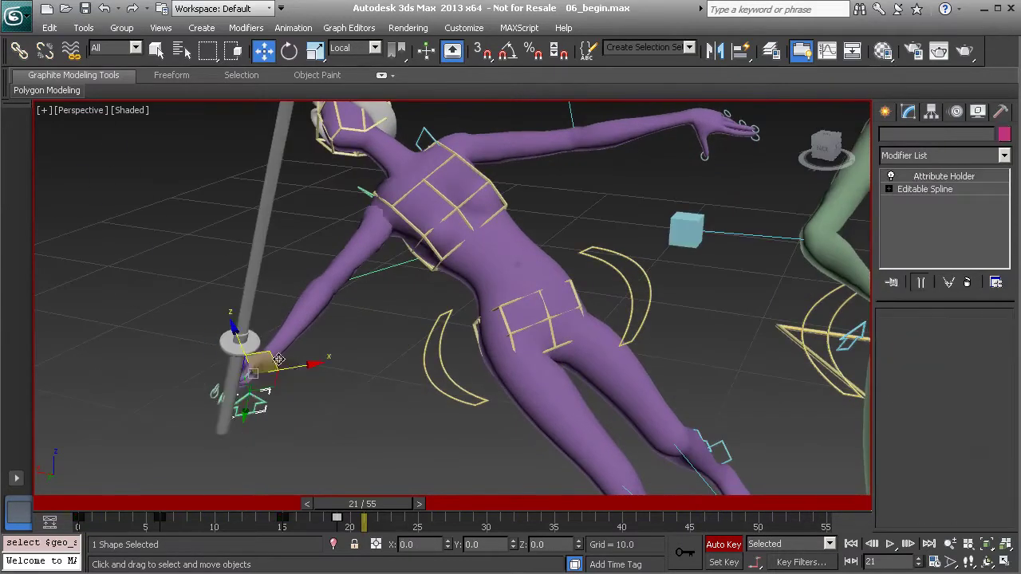
{"action": "left_click_drag", "start_coordinate": [260, 371], "coordinate": [371, 321]}
{"action": "middle_click_drag", "start_coordinate": [371, 320], "coordinate": [274, 308], "text": "alt"}
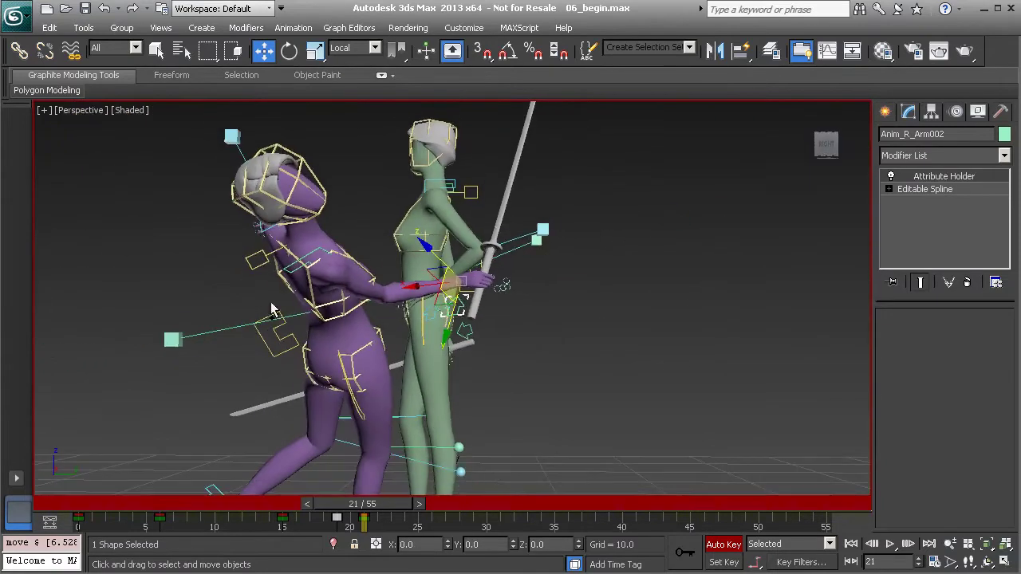
Step: Move the purple character's right elbow control at frame 21 from behind the body to low in front of it, so the elbow points downward
{"action": "left_click", "coordinate": [182, 341]}
{"action": "left_click_drag", "start_coordinate": [192, 351], "coordinate": [416, 383]}
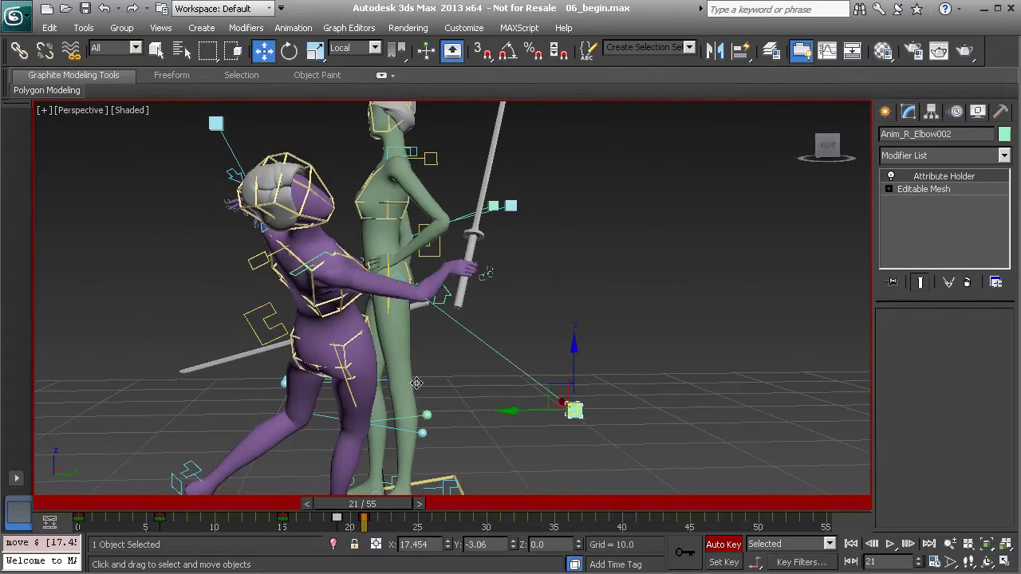
{"action": "middle_click_drag", "start_coordinate": [396, 384], "coordinate": [239, 327], "text": "alt"}
Step: Rotate the purple character's right arm control at frame 21 to about -226, 124 and -20 degrees in X, Y and Z
{"action": "scroll", "coordinate": [446, 323], "scroll_direction": "up", "scroll_amount": 4}
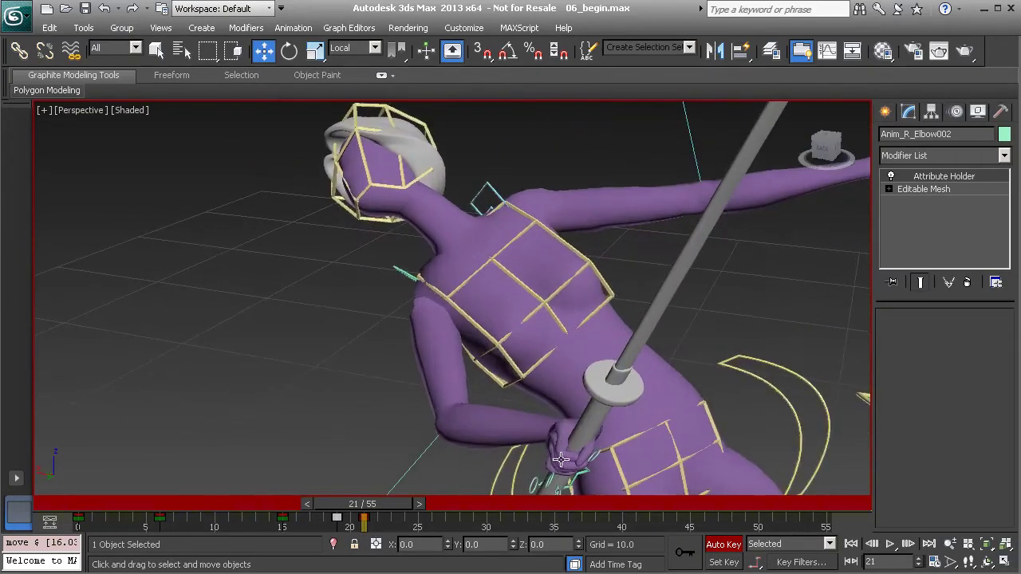
{"action": "middle_click_drag", "start_coordinate": [560, 460], "coordinate": [506, 394]}
{"action": "key", "text": "e"}
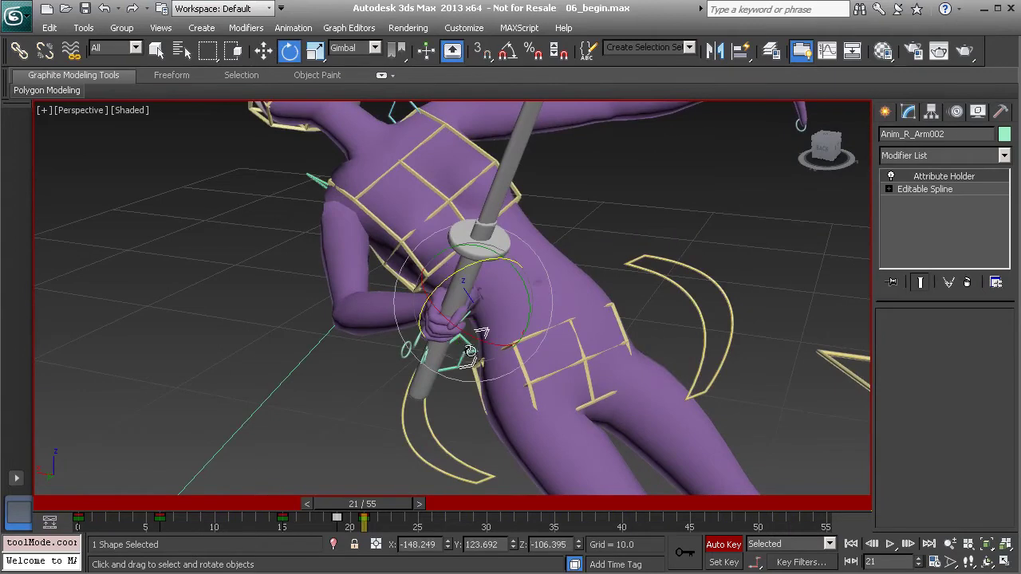
{"action": "left_click_drag", "start_coordinate": [464, 335], "coordinate": [569, 317]}
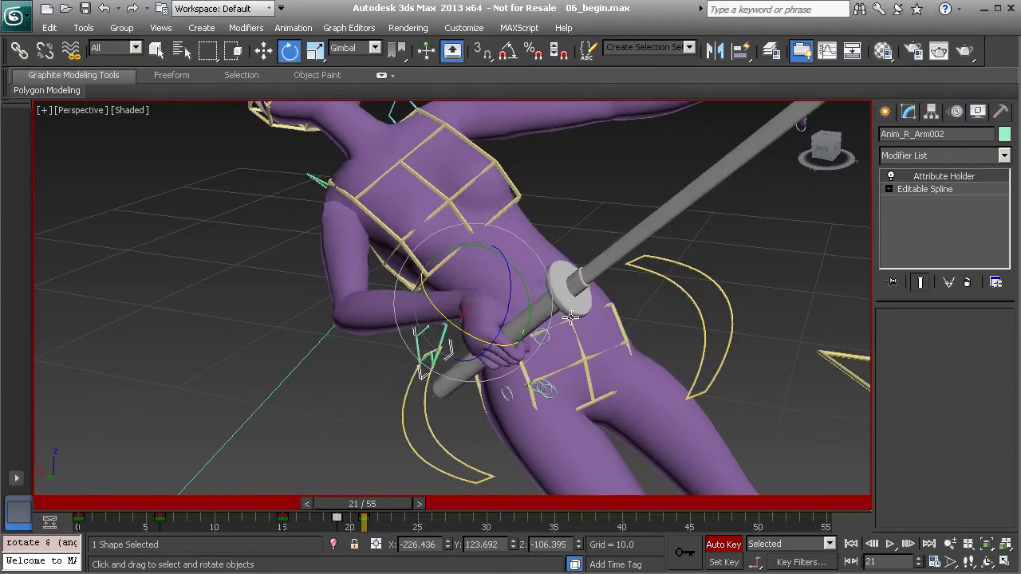
{"action": "left_click_drag", "start_coordinate": [510, 305], "coordinate": [514, 195]}
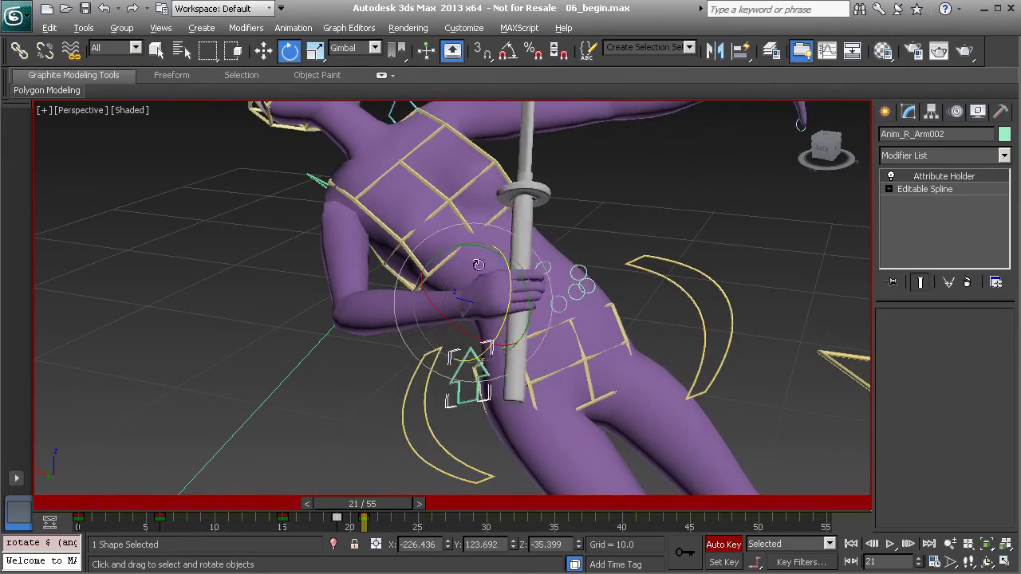
{"action": "middle_click_drag", "start_coordinate": [474, 268], "coordinate": [471, 335], "text": "alt"}
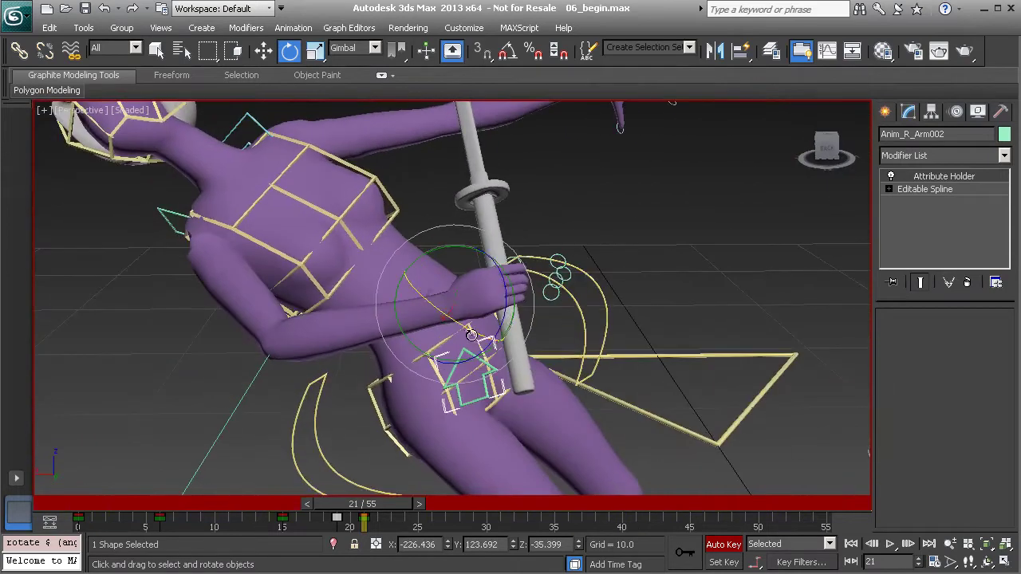
{"action": "left_click_drag", "start_coordinate": [506, 323], "coordinate": [509, 300]}
Step: Refine the right arm control's rotation at frame 21 to about -209, 117 and -43 degrees in X, Y and Z
{"action": "middle_click_drag", "start_coordinate": [507, 302], "coordinate": [388, 273], "text": "alt"}
{"action": "scroll", "coordinate": [420, 326], "scroll_direction": "down", "scroll_amount": 4}
{"action": "key", "text": "w"}
{"action": "key", "text": "e"}
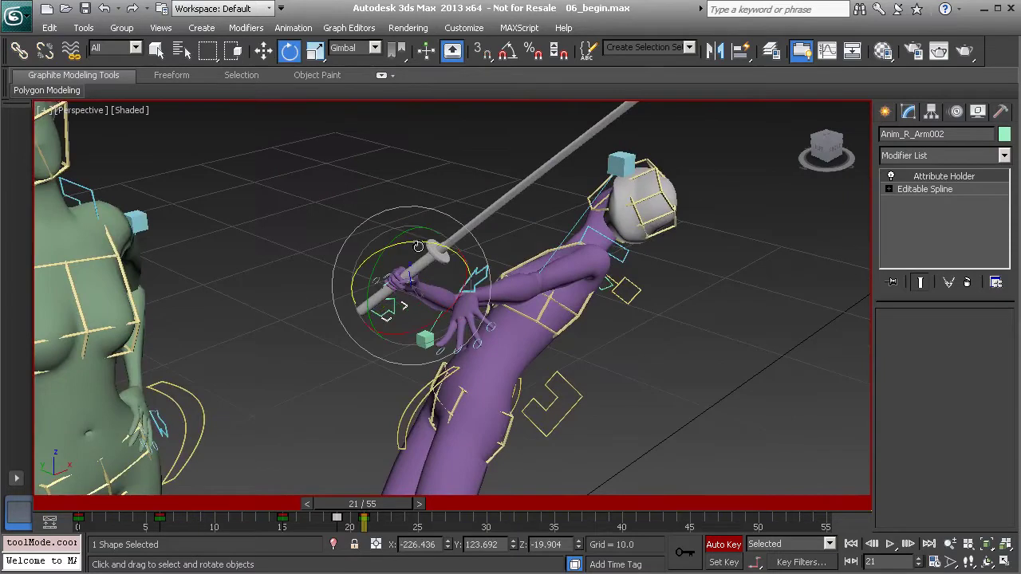
{"action": "left_click_drag", "start_coordinate": [388, 249], "coordinate": [388, 241]}
{"action": "left_click_drag", "start_coordinate": [443, 310], "coordinate": [428, 315]}
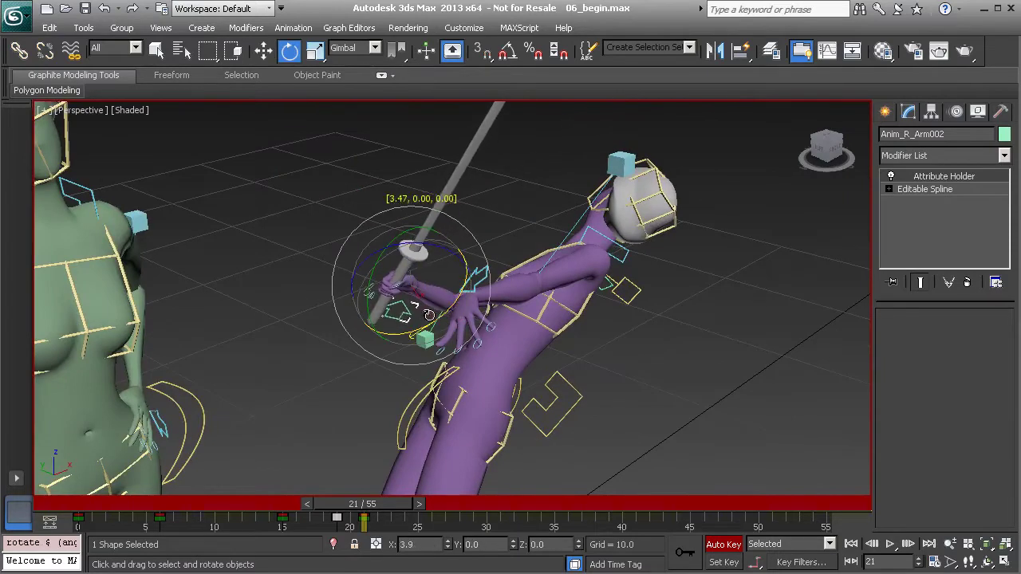
Step: Move the purple character's right arm control at frame 21 so the sword hand sits in front of the chest
{"action": "middle_click_drag", "start_coordinate": [422, 317], "coordinate": [537, 286], "text": "alt"}
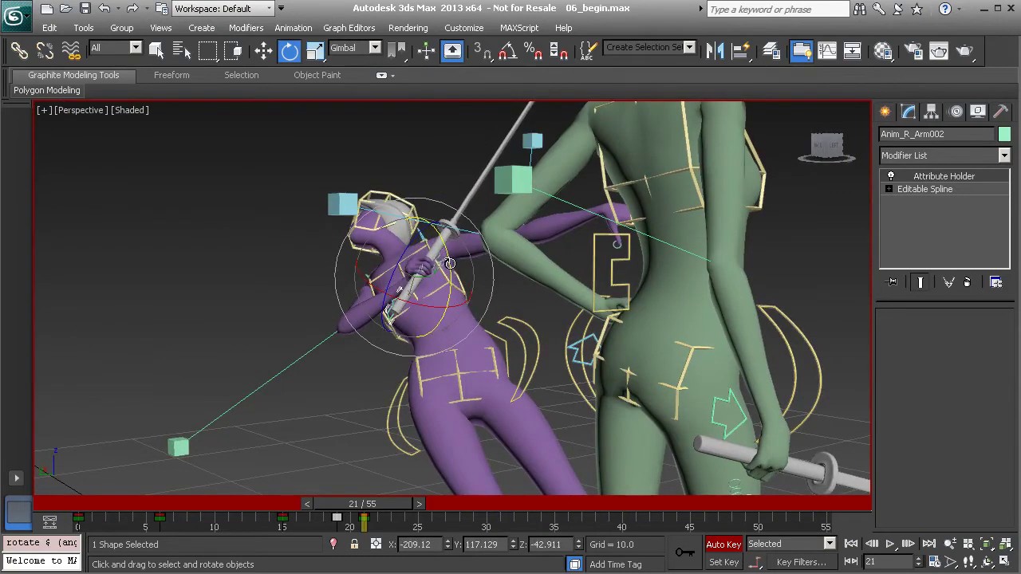
{"action": "key", "text": "w"}
{"action": "middle_click_drag", "start_coordinate": [448, 263], "coordinate": [403, 295], "text": "alt"}
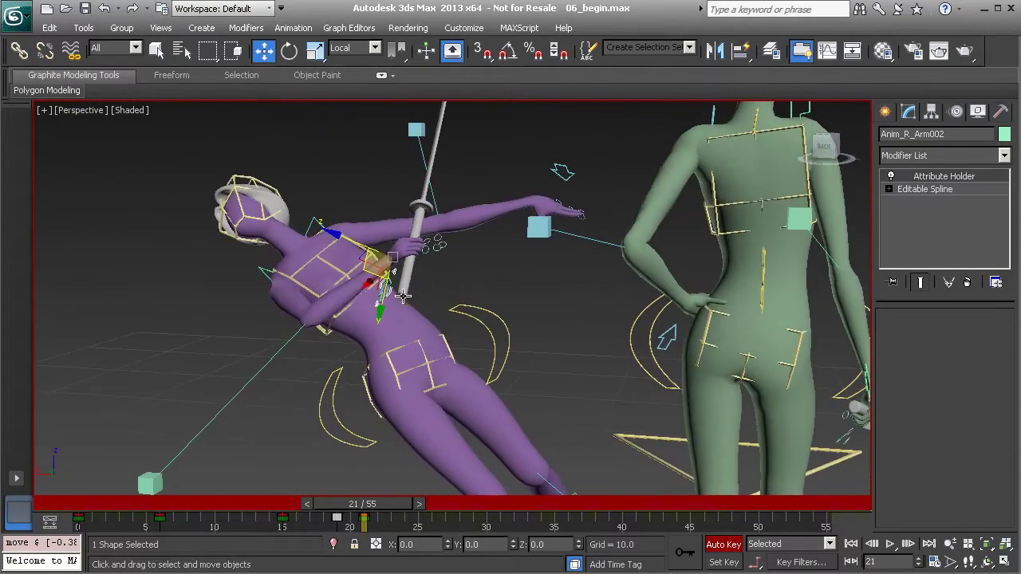
Step: Rotate the purple character's right clavicle control at frame 21 on several axes to bring the sword-arm shoulder into line with the leaning torso
{"action": "middle_click_drag", "start_coordinate": [396, 256], "coordinate": [423, 311], "text": "alt"}
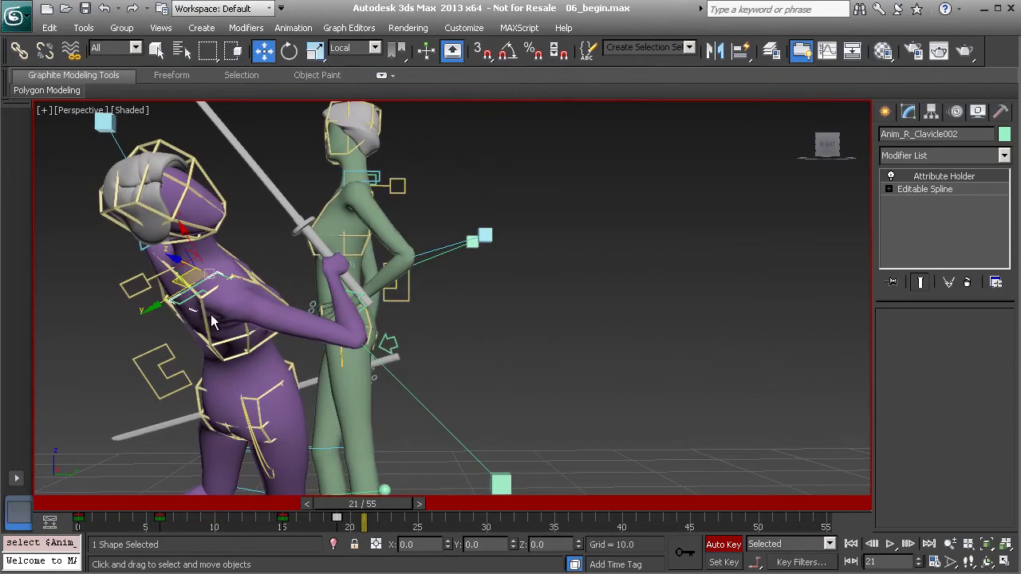
{"action": "key", "text": "e"}
{"action": "left_click_drag", "start_coordinate": [203, 317], "coordinate": [230, 305]}
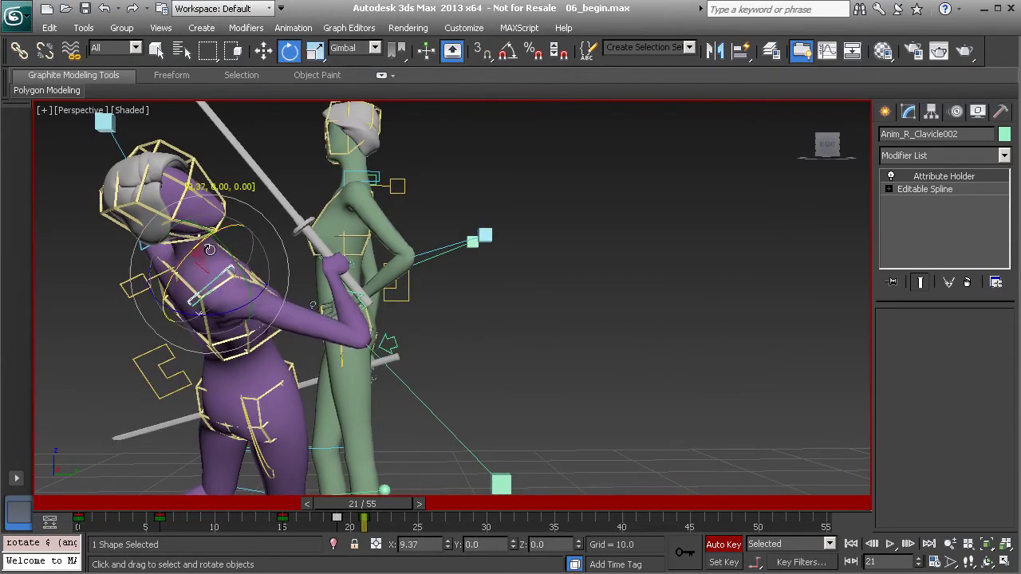
{"action": "left_click_drag", "start_coordinate": [231, 249], "coordinate": [231, 250]}
{"action": "middle_click_drag", "start_coordinate": [231, 250], "coordinate": [245, 279], "text": "alt"}
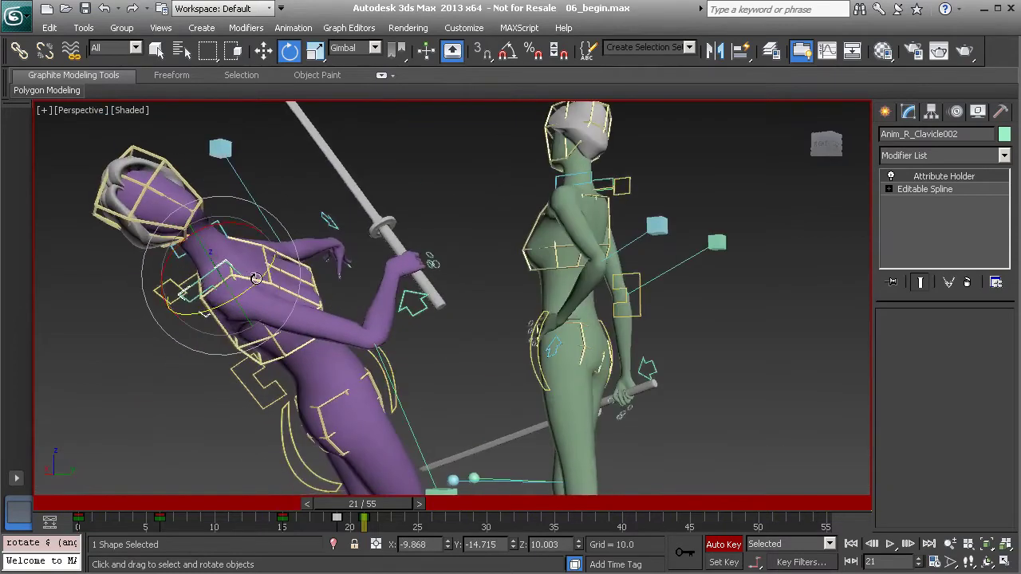
{"action": "left_click_drag", "start_coordinate": [255, 278], "coordinate": [269, 268]}
{"action": "middle_click_drag", "start_coordinate": [332, 322], "coordinate": [252, 306], "text": "alt"}
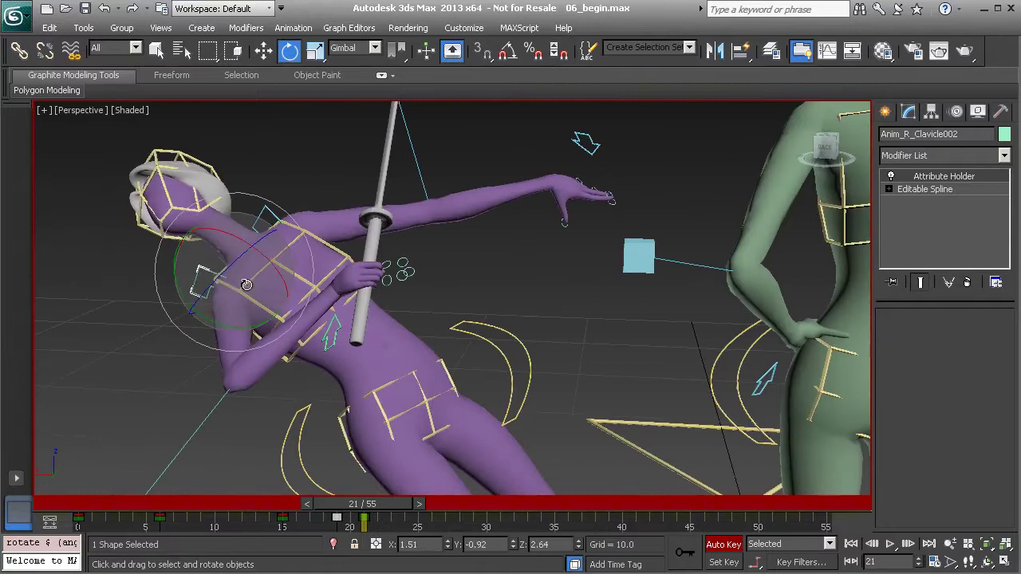
Step: Rotate the purple character's right arm control at frame 21 to about -203, 95 and -37 degrees in X, Y and Z
{"action": "middle_click_drag", "start_coordinate": [339, 323], "coordinate": [415, 315], "text": "alt"}
{"action": "left_click", "coordinate": [428, 289]}
{"action": "left_click_drag", "start_coordinate": [427, 306], "coordinate": [448, 288]}
{"action": "left_click_drag", "start_coordinate": [348, 276], "coordinate": [353, 300]}
{"action": "middle_click_drag", "start_coordinate": [511, 288], "coordinate": [460, 304], "text": "alt"}
{"action": "scroll", "coordinate": [460, 304], "scroll_direction": "down", "scroll_amount": 5}
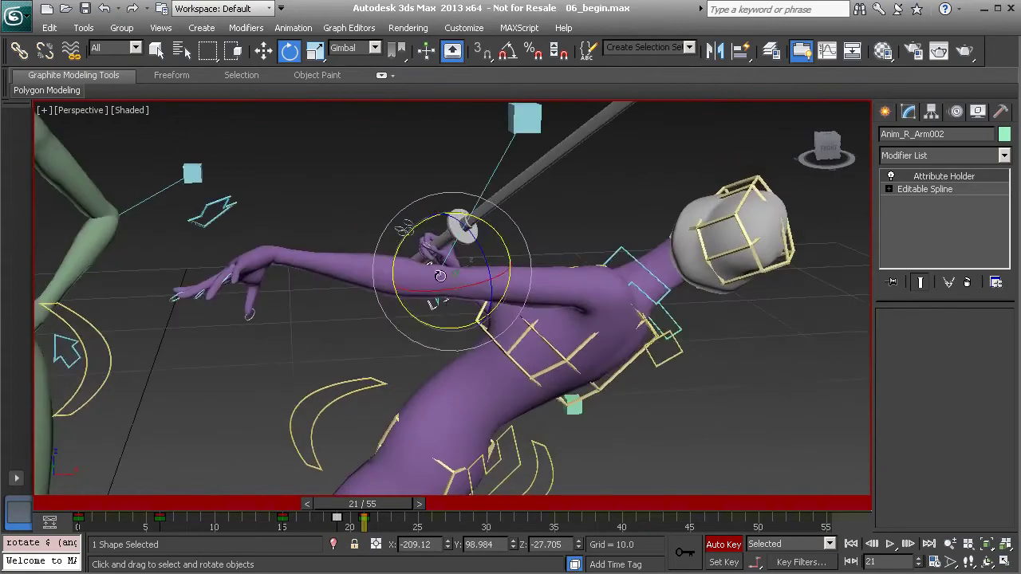
{"action": "left_click_drag", "start_coordinate": [490, 253], "coordinate": [482, 241]}
{"action": "middle_click_drag", "start_coordinate": [458, 289], "coordinate": [538, 268], "text": "alt"}
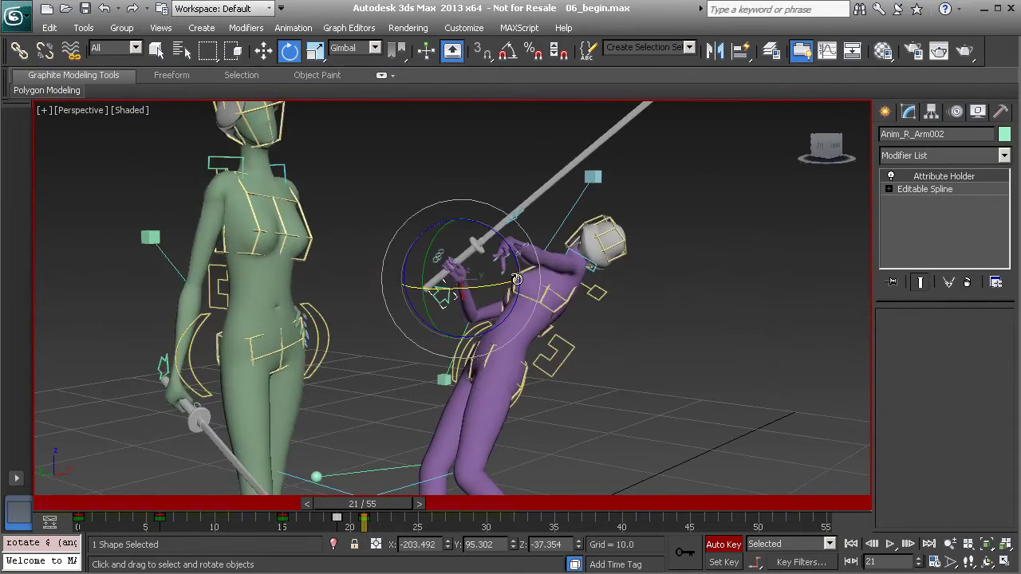
Step: Fine-tune the right arm control's rotation at frame 21 so the sword slopes back toward the head, and clear the selection
{"action": "middle_click_drag", "start_coordinate": [484, 280], "coordinate": [483, 290], "text": "alt"}
{"action": "left_click_drag", "start_coordinate": [482, 290], "coordinate": [479, 272]}
{"action": "middle_click_drag", "start_coordinate": [539, 294], "coordinate": [478, 304], "text": "alt"}
{"action": "left_click_drag", "start_coordinate": [499, 301], "coordinate": [440, 319]}
{"action": "left_click_drag", "start_coordinate": [404, 258], "coordinate": [388, 283]}
{"action": "left_click", "coordinate": [363, 194]}
Step: Move the purple character's left arm control at frame 21 down and back so the outstretched hand drops beside the hip
{"action": "middle_click_drag", "start_coordinate": [363, 195], "coordinate": [427, 328], "text": "alt"}
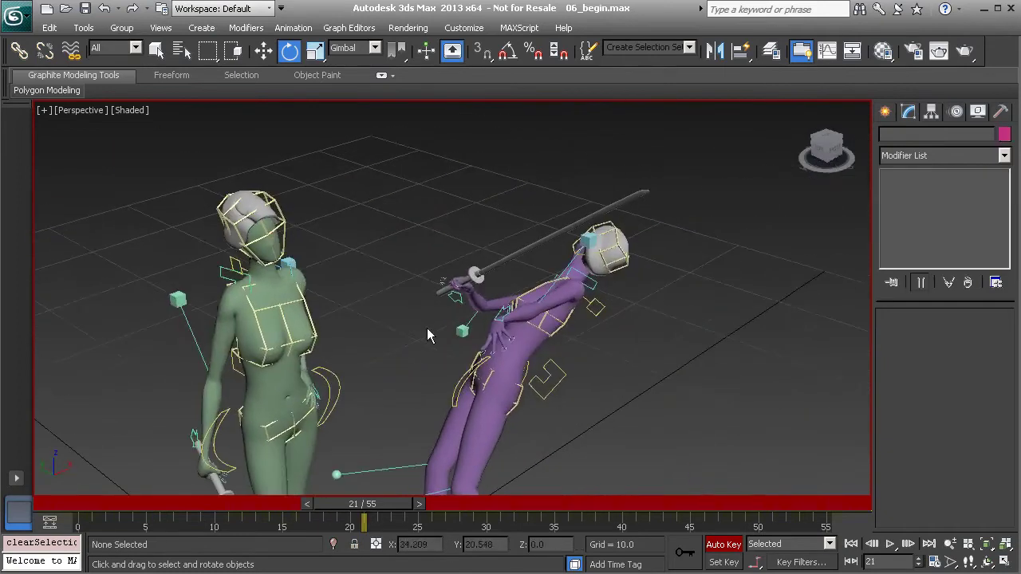
{"action": "left_click", "coordinate": [505, 309]}
{"action": "middle_click_drag", "start_coordinate": [504, 309], "coordinate": [360, 287], "text": "alt"}
{"action": "key", "text": "w"}
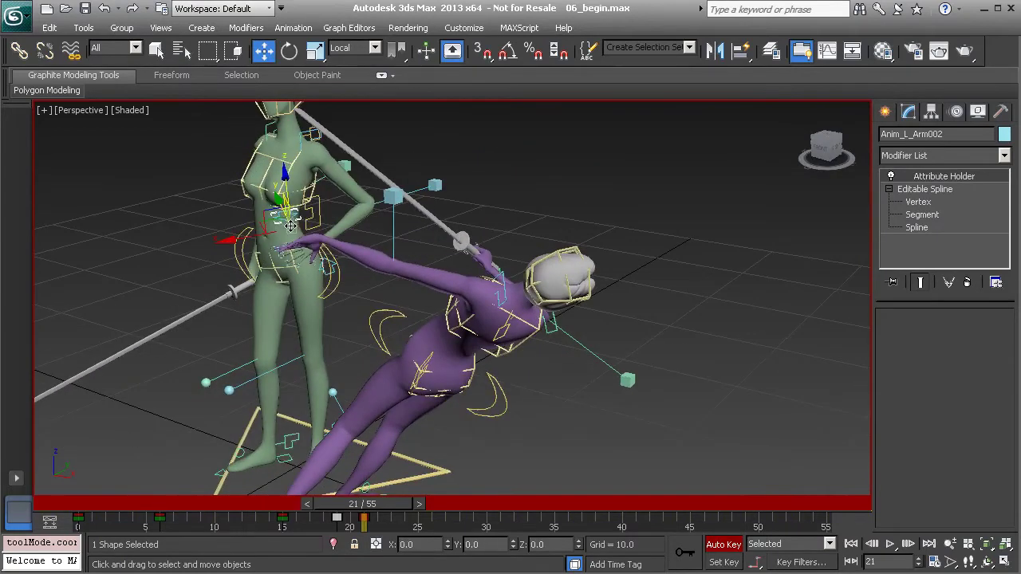
{"action": "left_click_drag", "start_coordinate": [290, 226], "coordinate": [338, 318]}
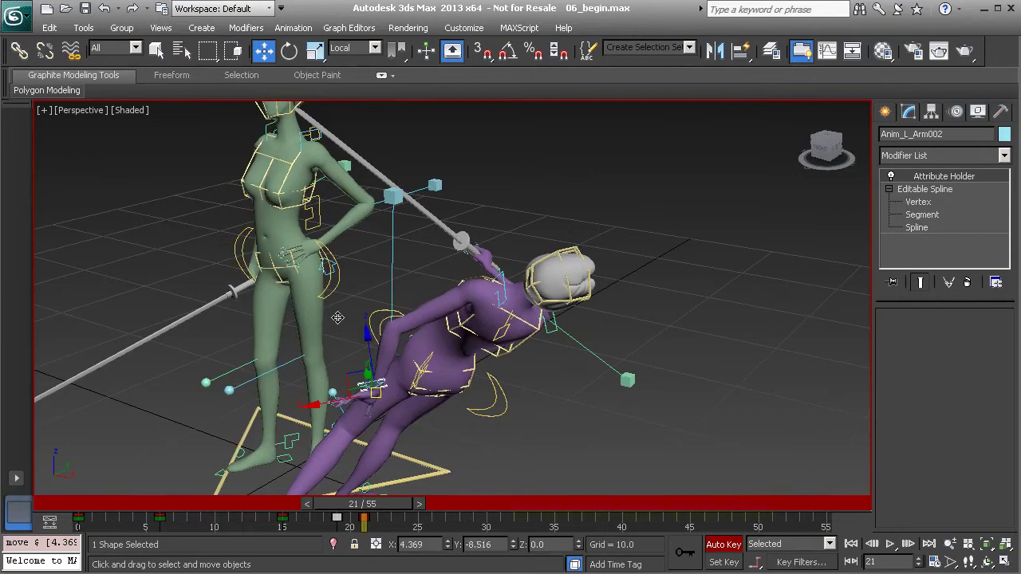
{"action": "middle_click_drag", "start_coordinate": [338, 318], "coordinate": [399, 320], "text": "alt"}
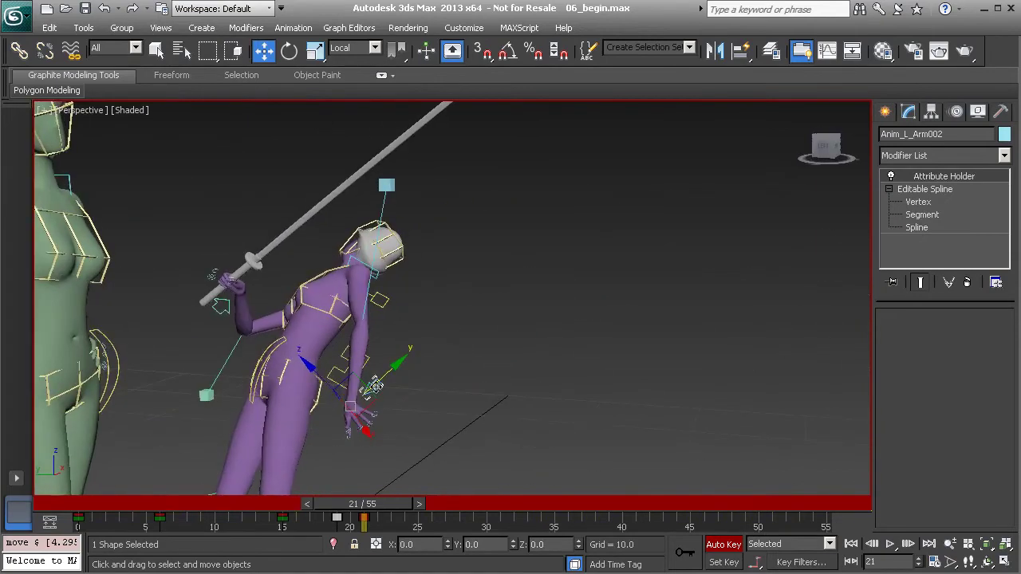
{"action": "left_click_drag", "start_coordinate": [358, 406], "coordinate": [392, 382]}
{"action": "middle_click_drag", "start_coordinate": [391, 382], "coordinate": [422, 373], "text": "alt"}
{"action": "left_click_drag", "start_coordinate": [386, 383], "coordinate": [367, 396]}
Step: Move the purple character's left elbow control at frame 21 down behind the shoulder so the elbow bends backward
{"action": "left_click", "coordinate": [380, 190]}
{"action": "middle_click_drag", "start_coordinate": [422, 216], "coordinate": [311, 257], "text": "alt"}
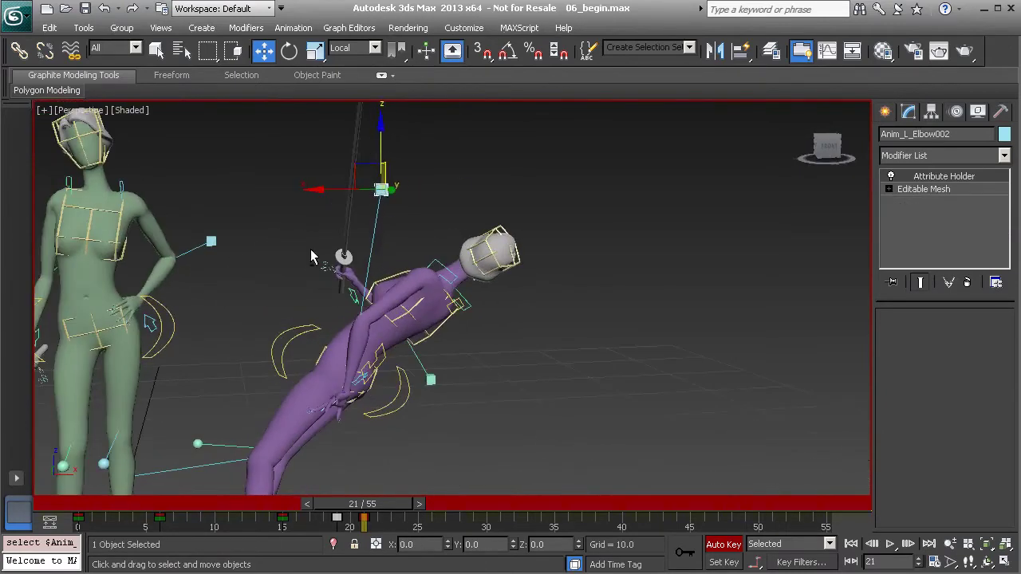
{"action": "left_click_drag", "start_coordinate": [377, 189], "coordinate": [439, 244]}
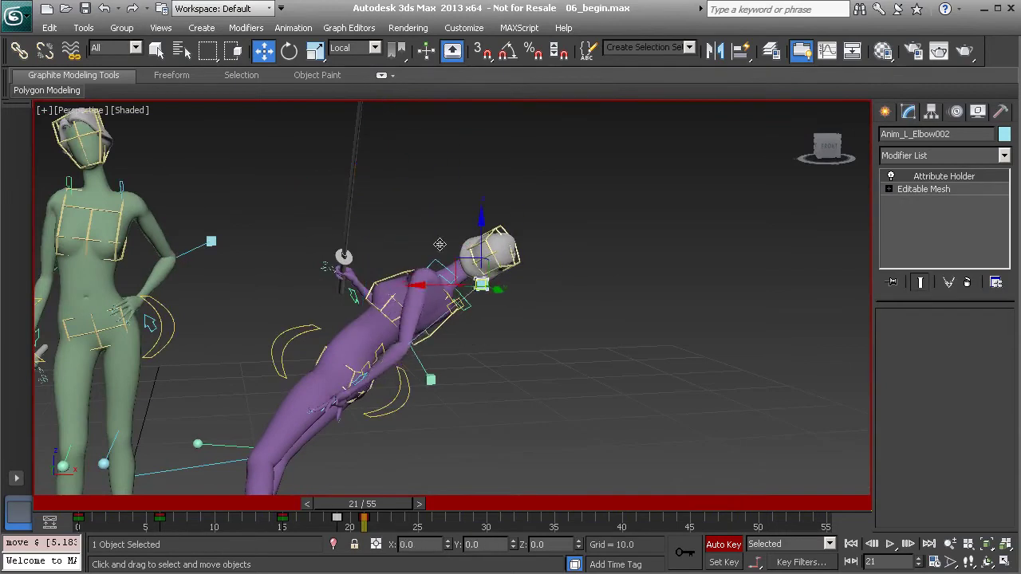
{"action": "middle_click_drag", "start_coordinate": [444, 275], "coordinate": [568, 286], "text": "alt"}
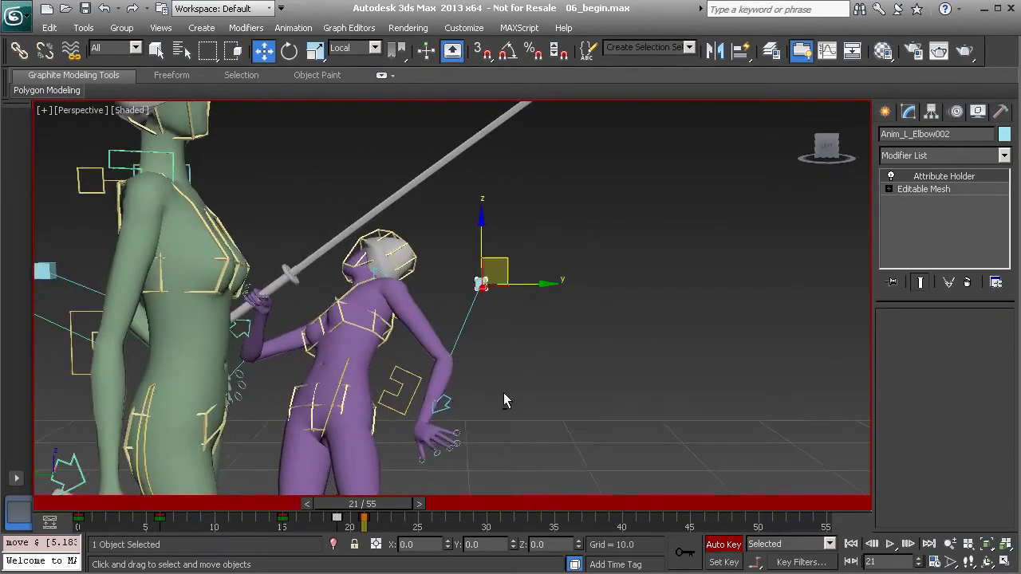
Step: Move the purple character's left arm control at frame 21 slightly farther out from the hip
{"action": "middle_click_drag", "start_coordinate": [504, 394], "coordinate": [515, 395], "text": "alt"}
{"action": "left_click", "coordinate": [454, 407]}
{"action": "middle_click_drag", "start_coordinate": [453, 409], "coordinate": [459, 438], "text": "alt"}
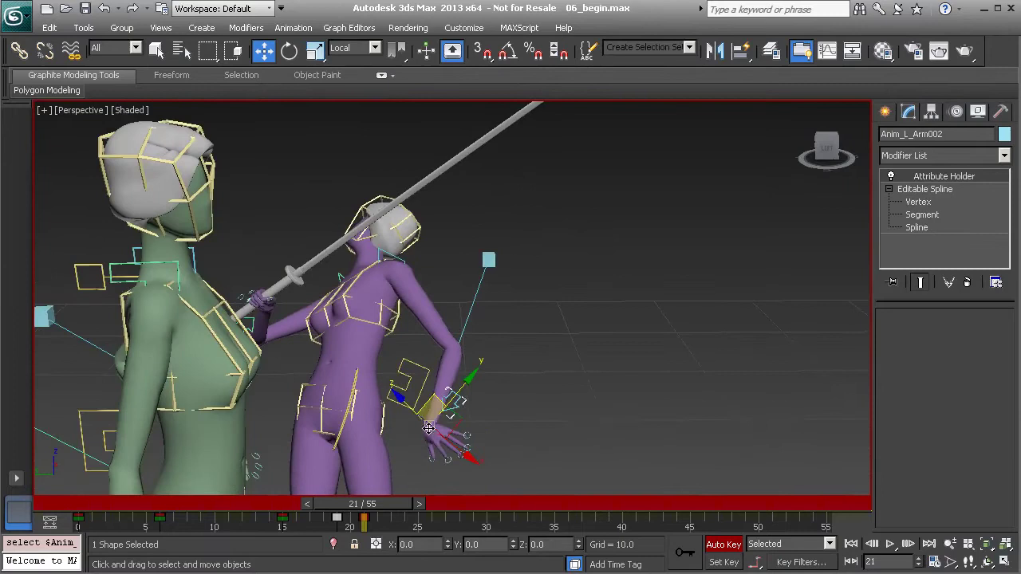
{"action": "left_click_drag", "start_coordinate": [428, 428], "coordinate": [457, 428]}
{"action": "mouse_move", "coordinate": [507, 378]}
{"action": "middle_mouse_down", "text": "alt"}
{"action": "mouse_move", "coordinate": [460, 374]}
{"action": "mouse_move", "coordinate": [441, 359]}
{"action": "mouse_move", "coordinate": [509, 374]}
{"action": "middle_mouse_up", "text": "alt"}
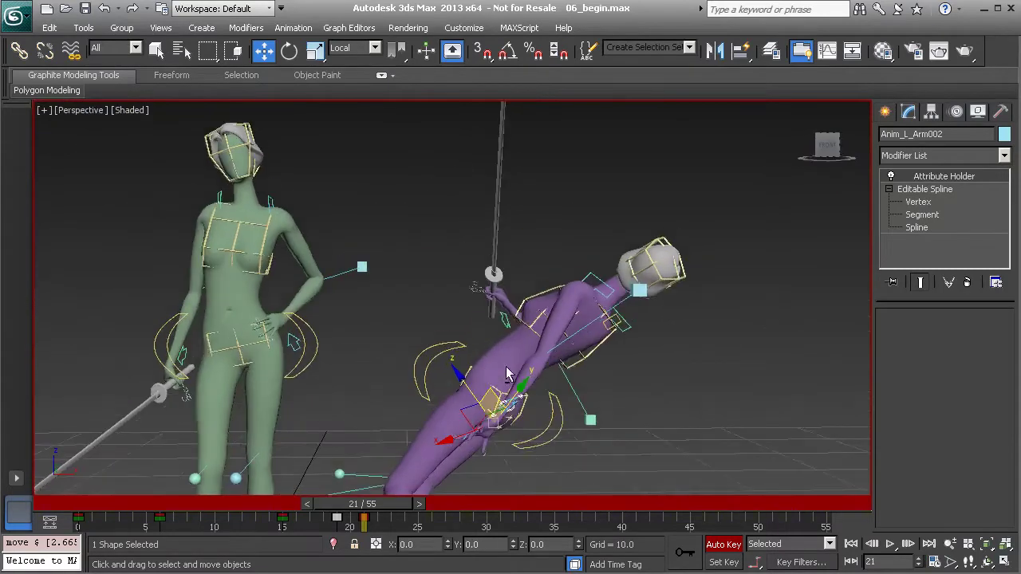
Step: Move the purple character's left arm control at frame 21 inward so the hand hangs closer to the body
{"action": "middle_click_drag", "start_coordinate": [414, 365], "coordinate": [416, 375], "text": "alt"}
{"action": "middle_click_drag", "start_coordinate": [604, 313], "coordinate": [583, 409], "text": "alt"}
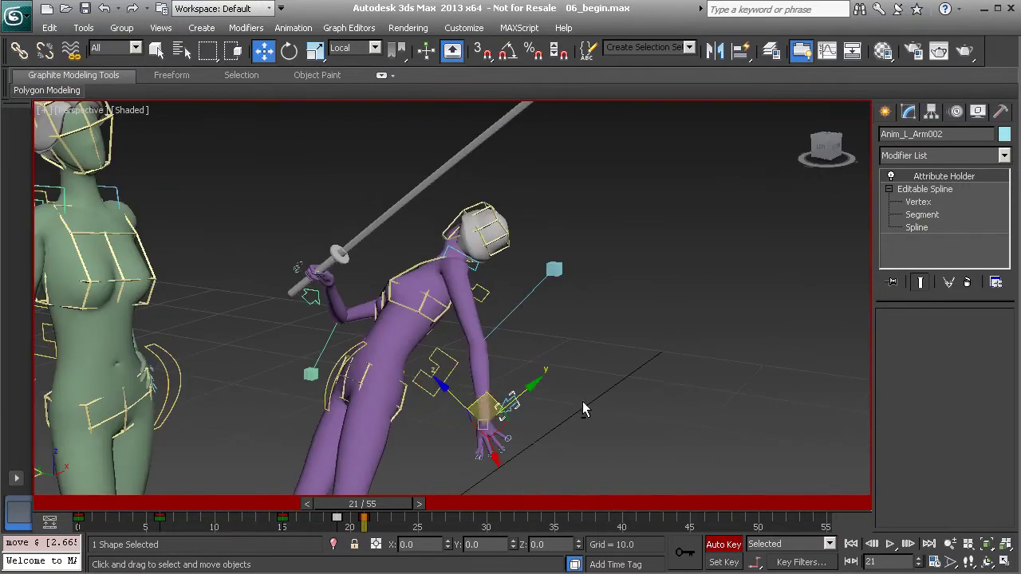
{"action": "left_click_drag", "start_coordinate": [482, 423], "coordinate": [464, 421]}
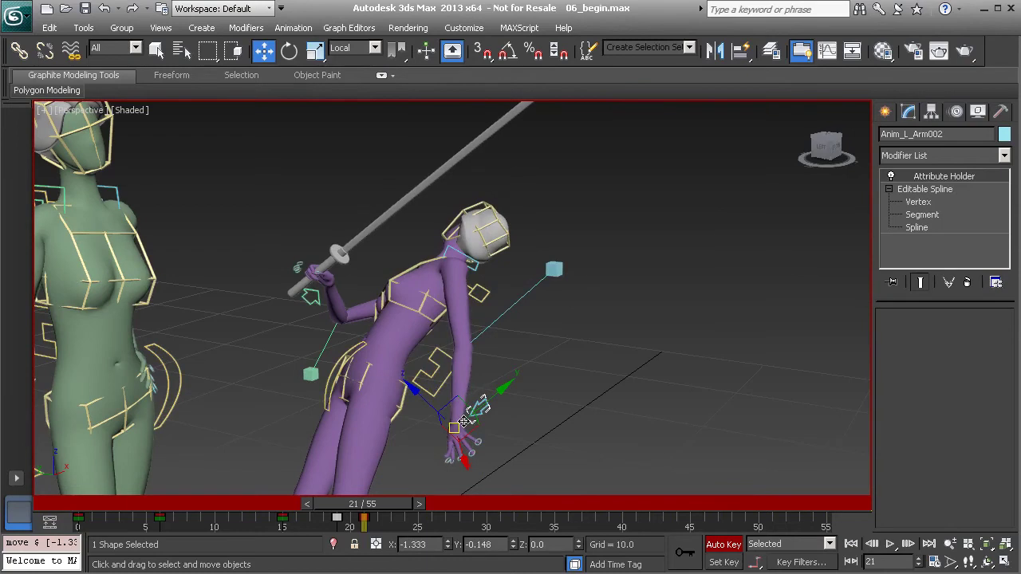
Step: Rotate the purple character's left arm control at frame 21 on several axes so the hand flexes back at the wrist
{"action": "key", "text": "e"}
{"action": "left_click_drag", "start_coordinate": [475, 405], "coordinate": [509, 437]}
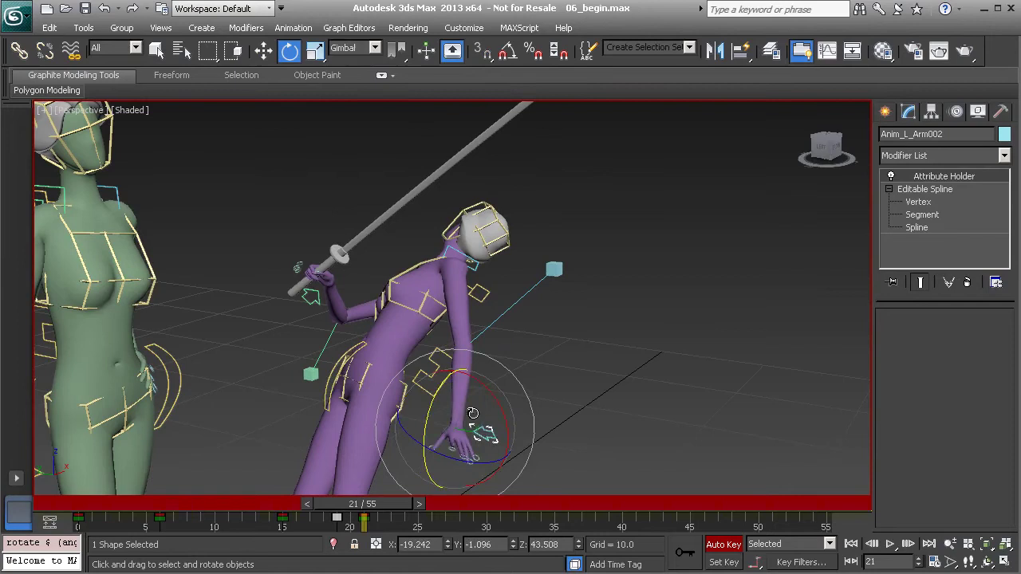
{"action": "left_click_drag", "start_coordinate": [472, 412], "coordinate": [506, 417]}
{"action": "middle_click_drag", "start_coordinate": [443, 413], "coordinate": [536, 418], "text": "alt"}
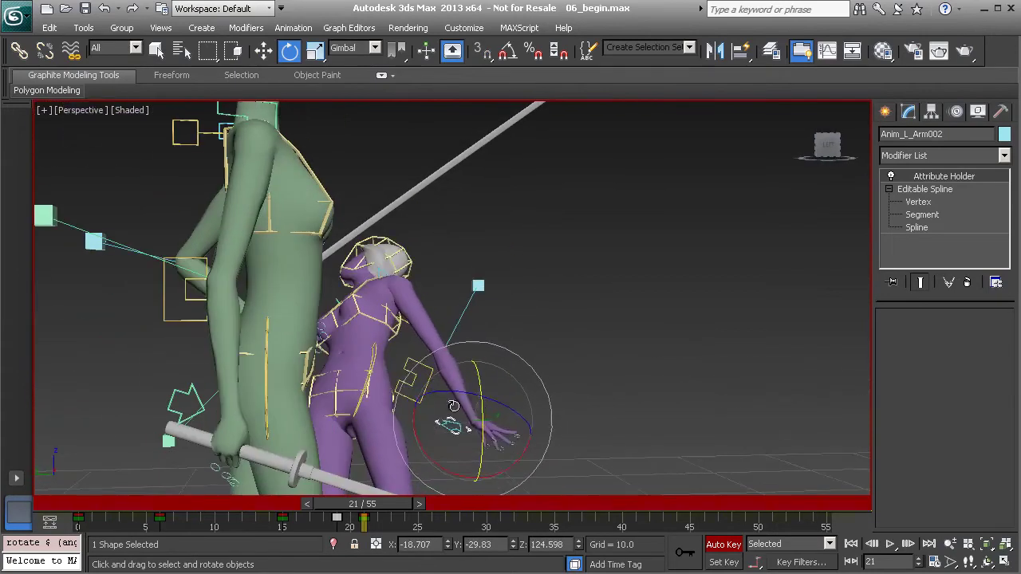
{"action": "left_click_drag", "start_coordinate": [482, 415], "coordinate": [442, 392]}
{"action": "middle_click_drag", "start_coordinate": [484, 416], "coordinate": [402, 413], "text": "alt"}
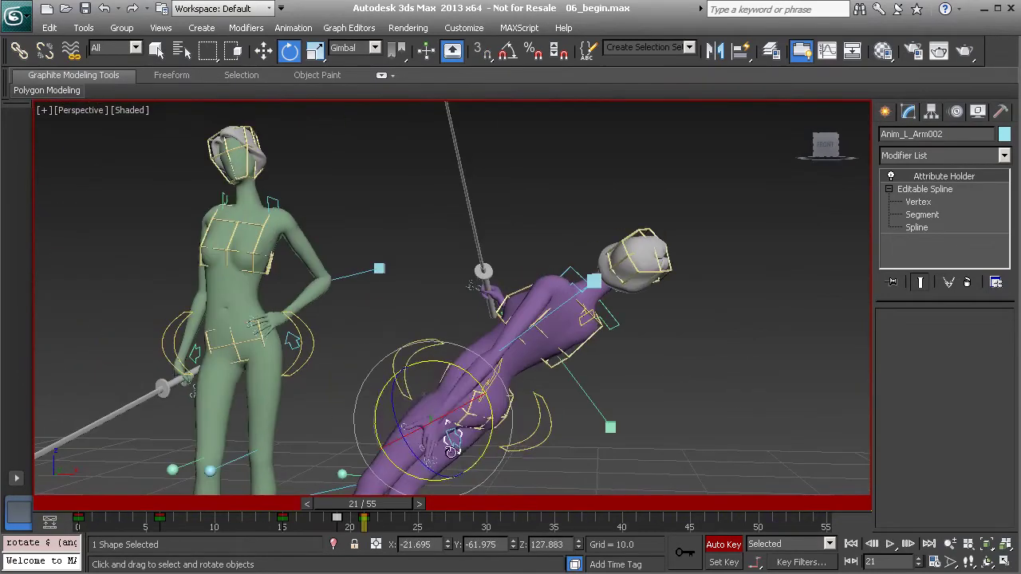
{"action": "left_click_drag", "start_coordinate": [423, 363], "coordinate": [408, 405]}
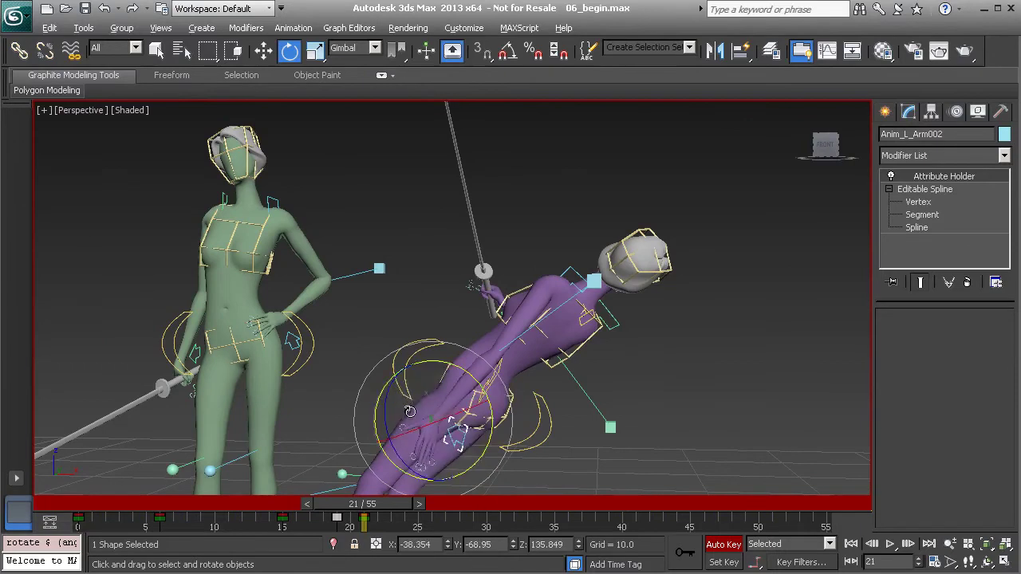
Step: Clear the selection and examine the purple character's leaning pose around frame 21 from the back, side and front
{"action": "middle_click_drag", "start_coordinate": [411, 413], "coordinate": [513, 320], "text": "alt"}
{"action": "scroll", "coordinate": [511, 315], "scroll_direction": "down", "scroll_amount": 3}
{"action": "left_click", "coordinate": [513, 204]}
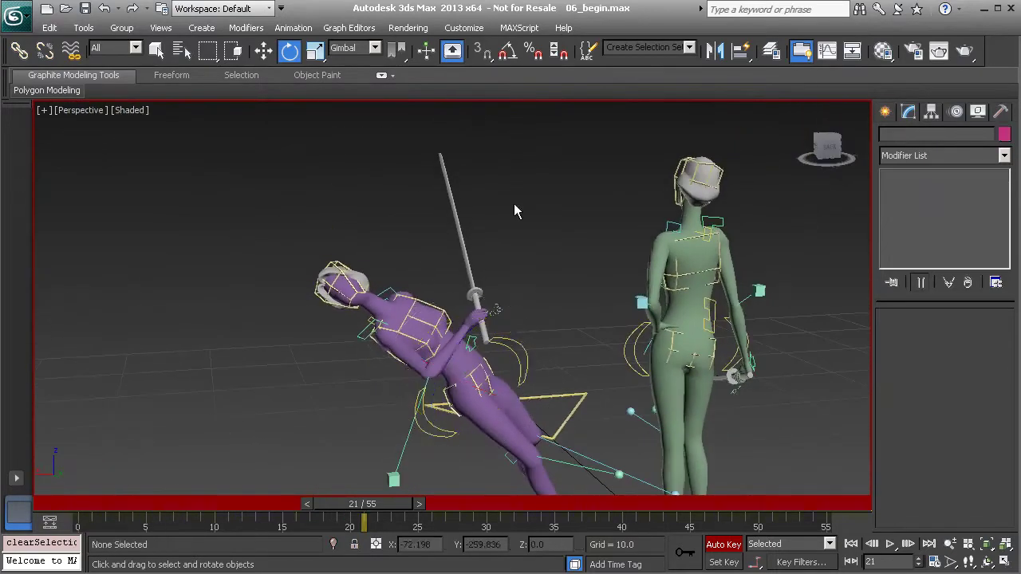
{"action": "middle_click_drag", "start_coordinate": [514, 204], "coordinate": [375, 351], "text": "alt"}
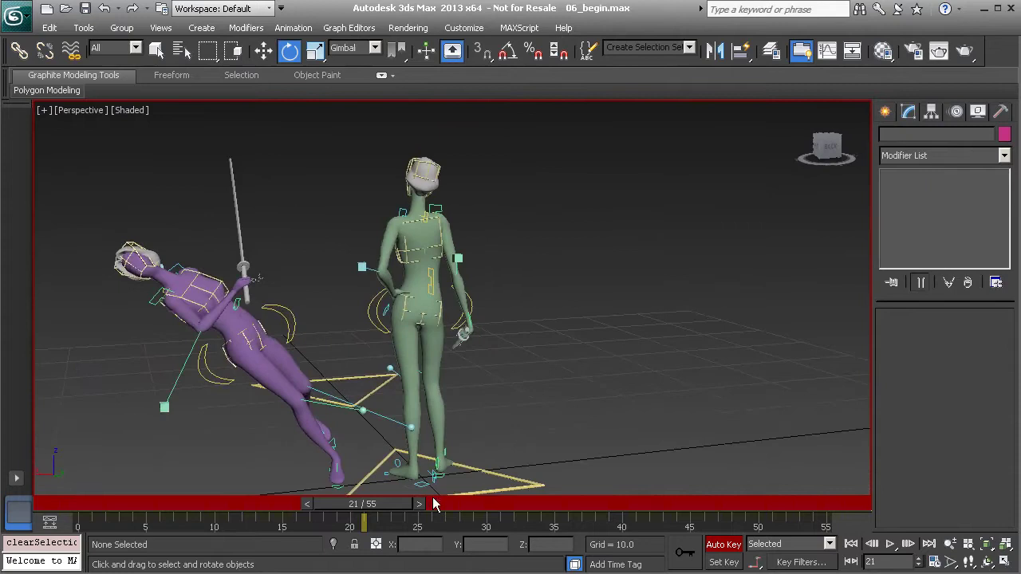
{"action": "mouse_move", "coordinate": [382, 505]}
{"action": "left_mouse_down"}
{"action": "mouse_move", "coordinate": [363, 504]}
{"action": "mouse_move", "coordinate": [385, 503]}
{"action": "left_mouse_up"}
{"action": "key", "text": "e"}
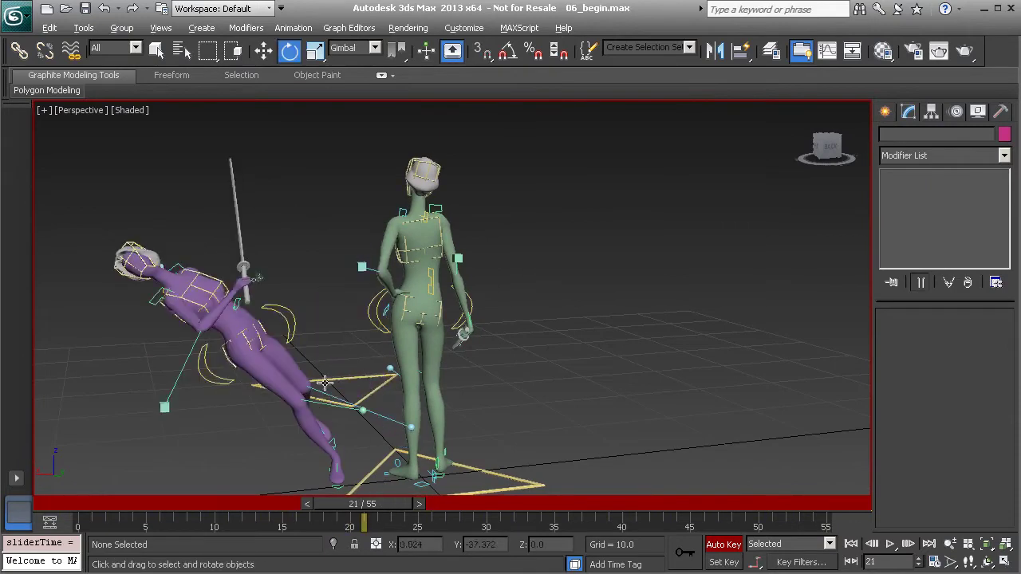
{"action": "middle_click_drag", "start_coordinate": [325, 383], "coordinate": [245, 384], "text": "alt"}
{"action": "scroll", "coordinate": [245, 383], "scroll_direction": "up", "scroll_amount": 3}
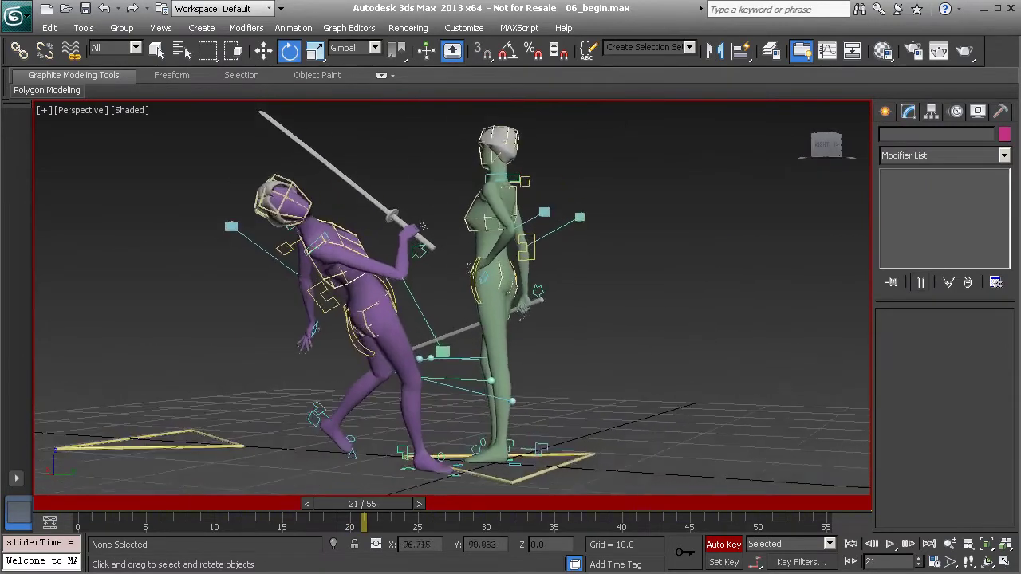
{"action": "left_click_drag", "start_coordinate": [376, 503], "coordinate": [368, 504]}
{"action": "key", "text": "e"}
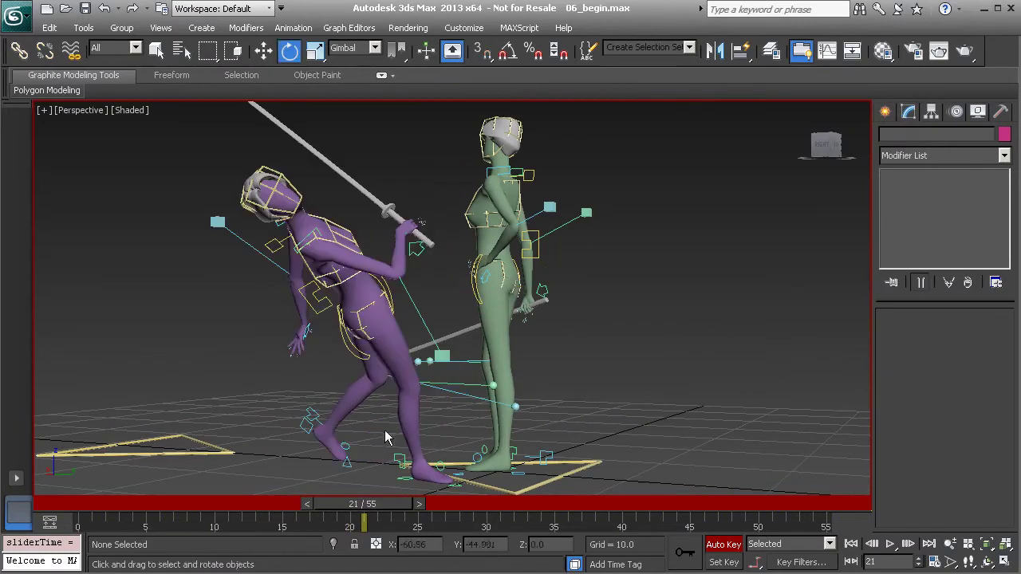
{"action": "middle_click_drag", "start_coordinate": [363, 350], "coordinate": [391, 327], "text": "alt"}
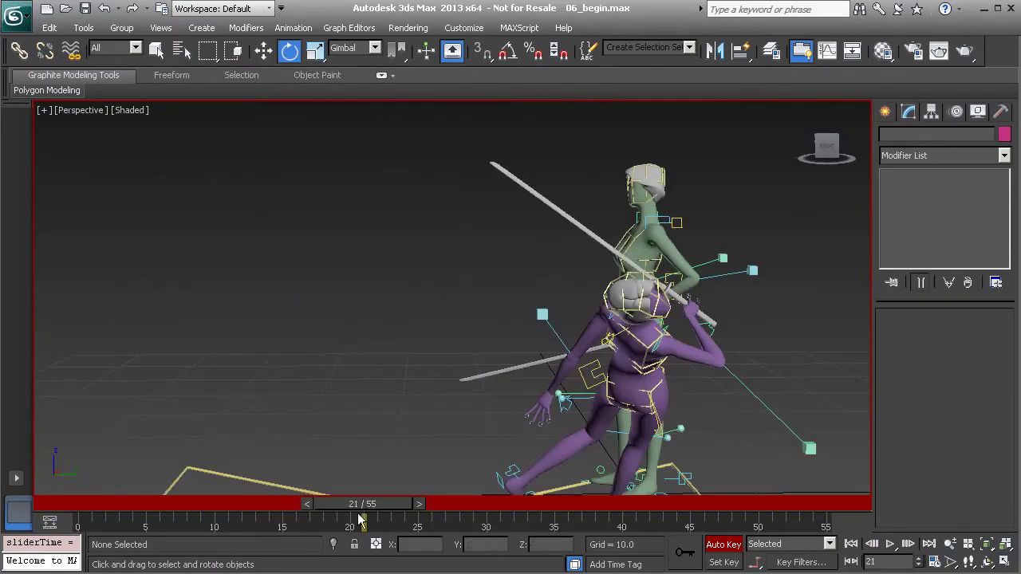
Step: At frame 22, move the purple character's left knee control slightly sideways toward the other leg
{"action": "mouse_move", "coordinate": [371, 510]}
{"action": "left_mouse_down"}
{"action": "mouse_move", "coordinate": [359, 507]}
{"action": "mouse_move", "coordinate": [382, 512]}
{"action": "left_mouse_up"}
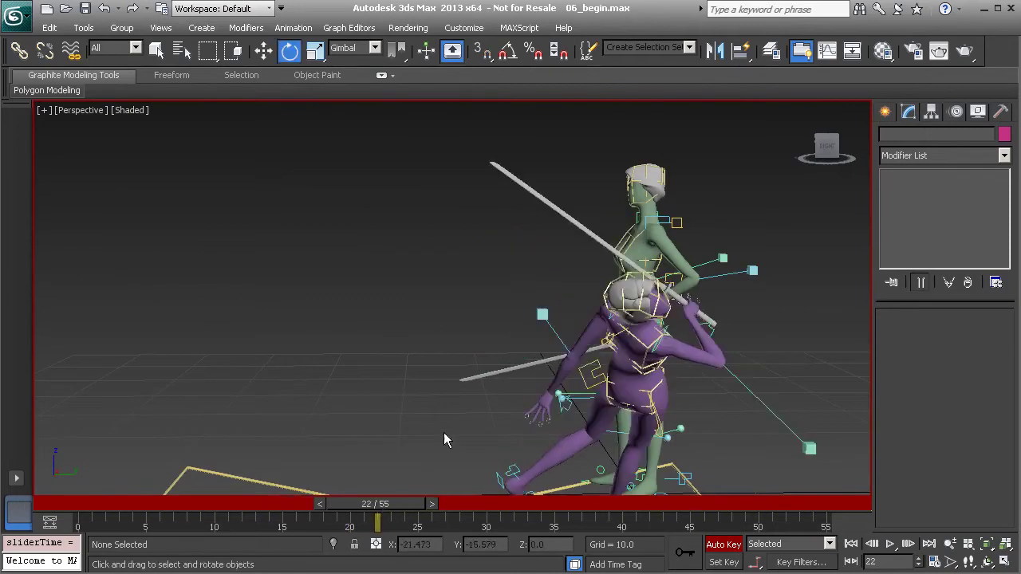
{"action": "middle_click_drag", "start_coordinate": [443, 432], "coordinate": [507, 377], "text": "alt"}
{"action": "left_click", "coordinate": [517, 409]}
{"action": "key", "text": "w"}
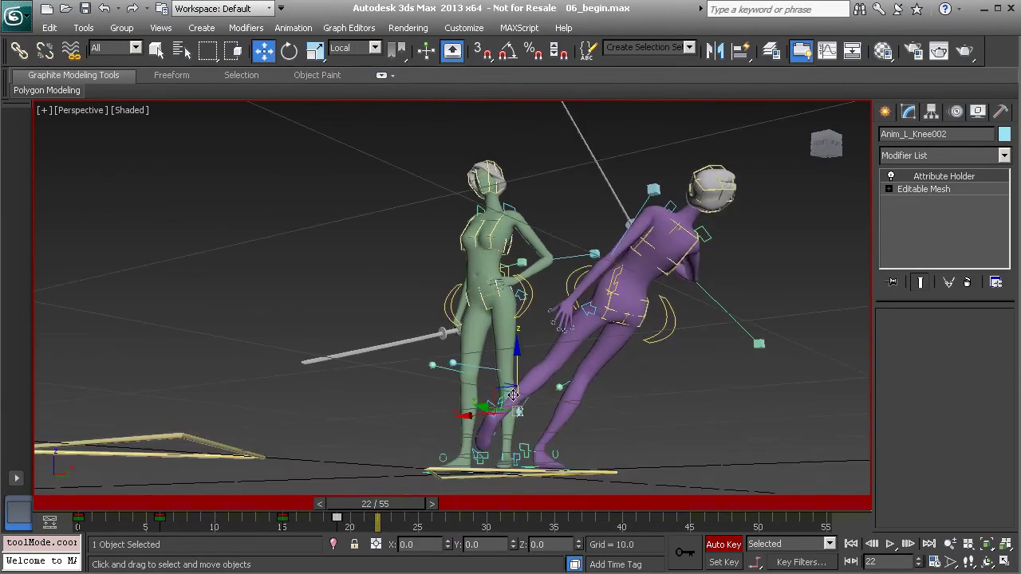
{"action": "left_click_drag", "start_coordinate": [518, 413], "coordinate": [549, 405]}
{"action": "middle_click_drag", "start_coordinate": [550, 402], "coordinate": [465, 410], "text": "alt"}
Step: Move the purple character's right knee control at frame 22 outward, away from the green character, so the knee turns out
{"action": "left_click", "coordinate": [481, 408]}
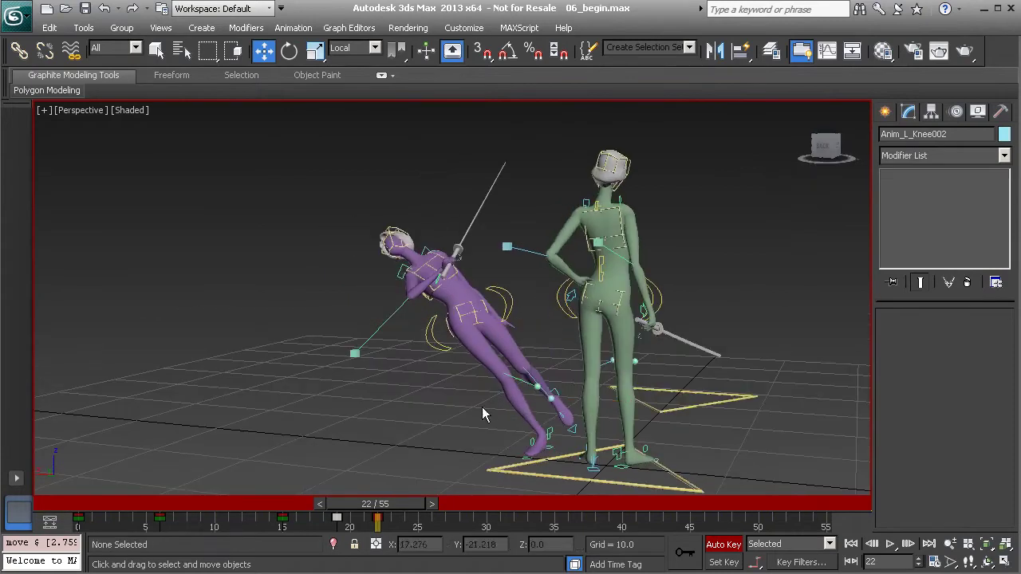
{"action": "left_click", "coordinate": [536, 384]}
{"action": "left_click_drag", "start_coordinate": [538, 387], "coordinate": [486, 408]}
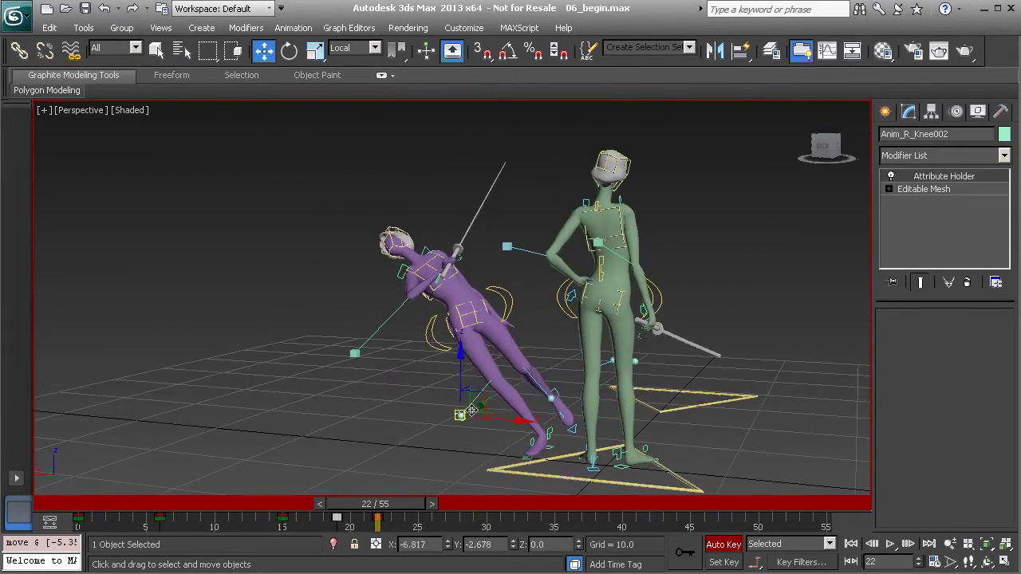
{"action": "middle_click_drag", "start_coordinate": [413, 396], "coordinate": [471, 414], "text": "alt"}
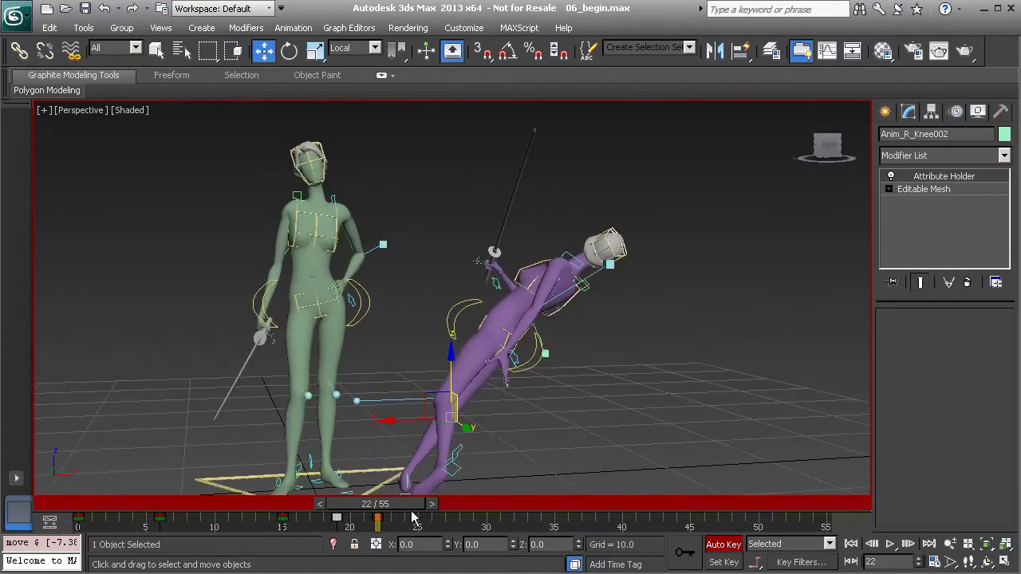
{"action": "middle_click_drag", "start_coordinate": [363, 467], "coordinate": [554, 269], "text": "alt"}
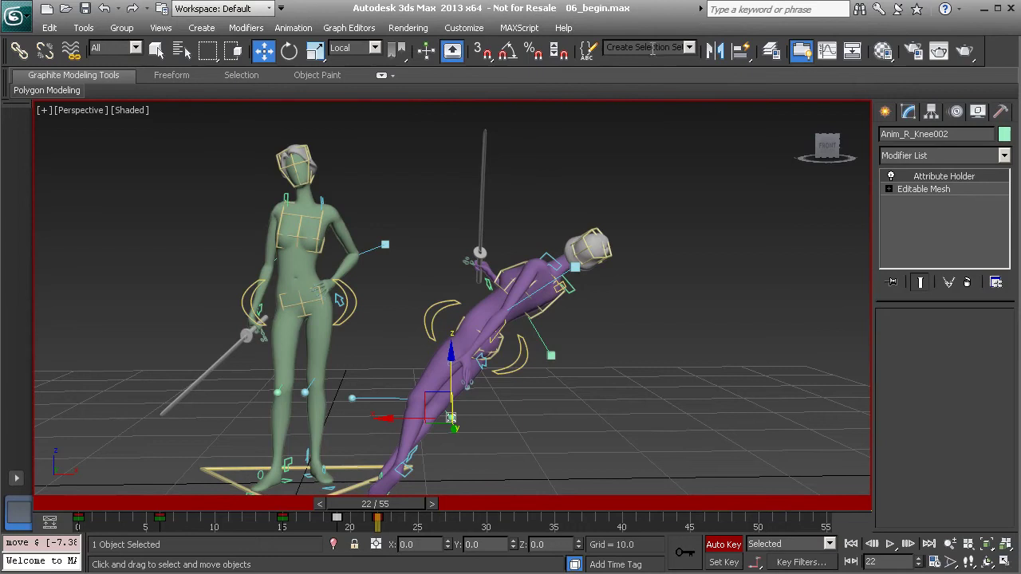
Step: Key the whole Villainess_Controls selection set at frame 22 and delete its keys at frame 21
{"action": "left_click", "coordinate": [689, 48]}
{"action": "left_click", "coordinate": [636, 72]}
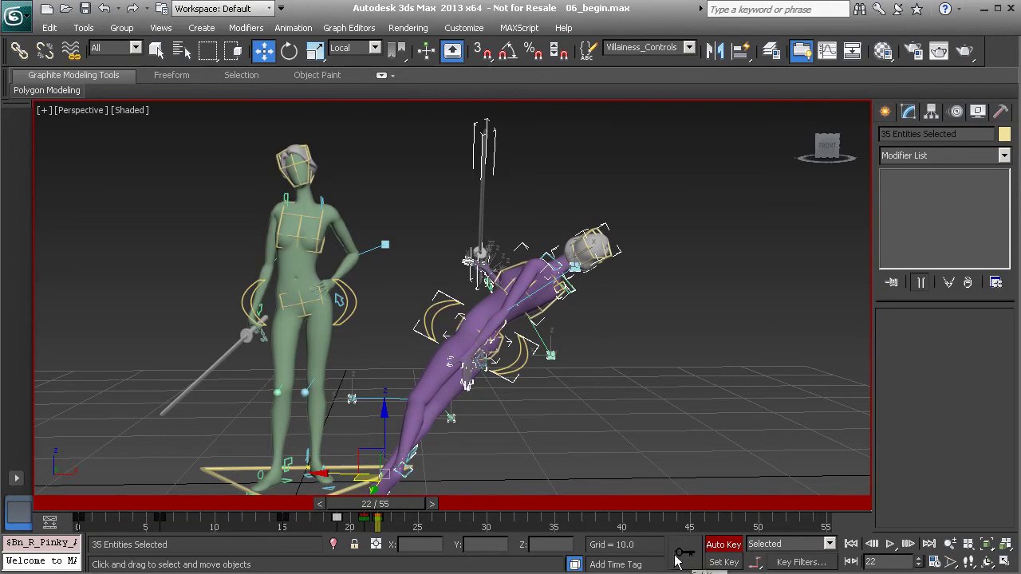
{"action": "right_click", "coordinate": [364, 521]}
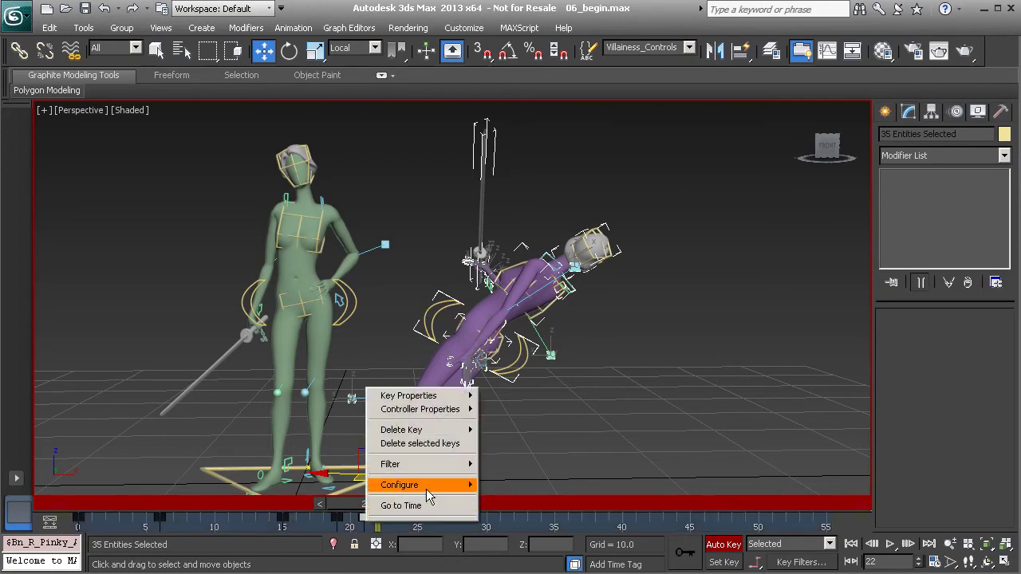
{"action": "left_click", "coordinate": [449, 451]}
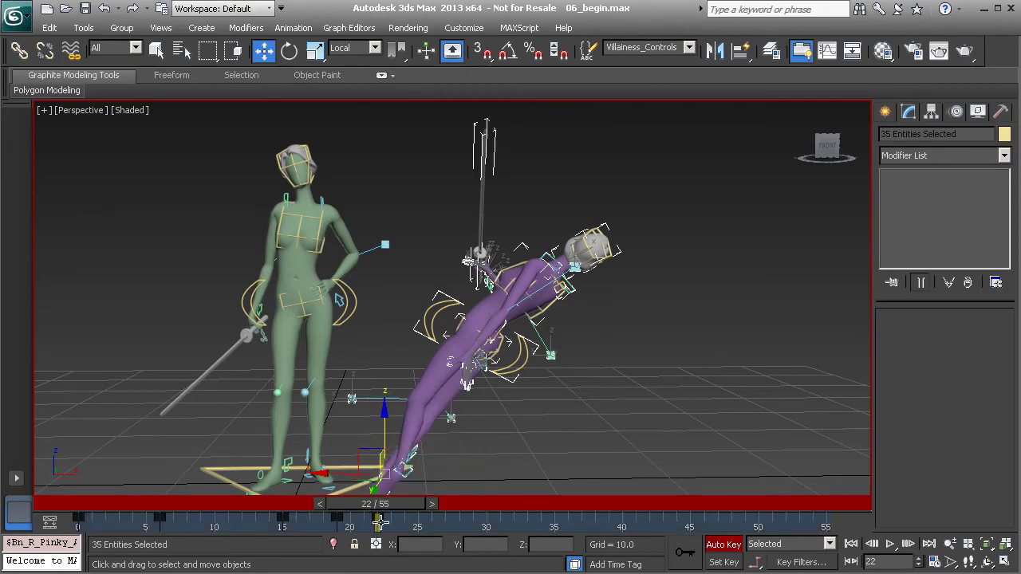
Step: Shift the Villainess_Controls keys from frame 22 back to frame 21, clear the selection and save the scene
{"action": "left_click_drag", "start_coordinate": [391, 504], "coordinate": [408, 522]}
{"action": "left_click", "coordinate": [686, 333]}
{"action": "middle_click_drag", "start_coordinate": [593, 379], "coordinate": [569, 376], "text": "alt"}
{"action": "mouse_move", "coordinate": [395, 502]}
{"action": "left_mouse_down"}
{"action": "mouse_move", "coordinate": [345, 502]}
{"action": "mouse_move", "coordinate": [394, 510]}
{"action": "left_mouse_up"}
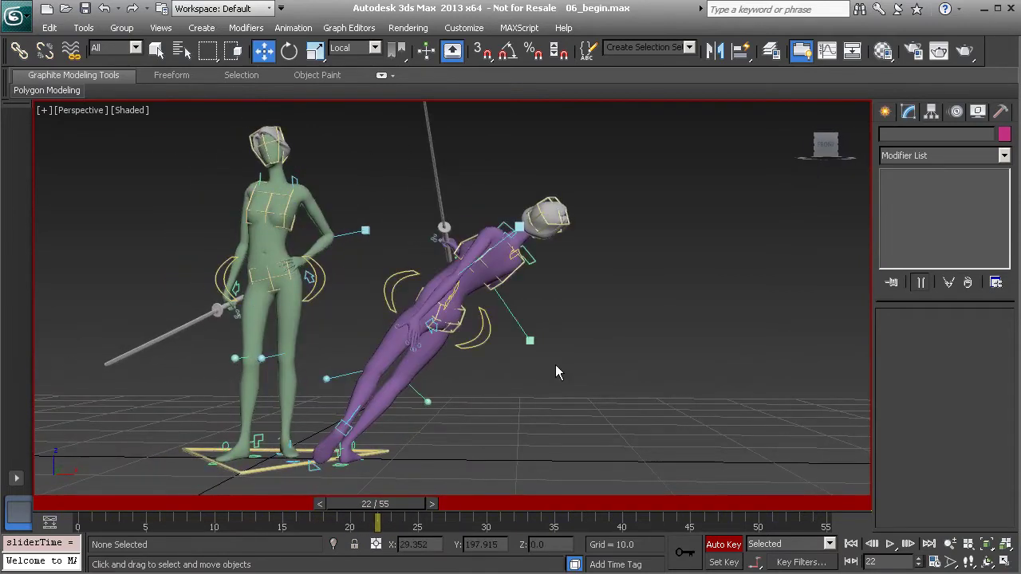
{"action": "key", "text": "ctrl+s"}
Step: At frame 23, select the purple character's COG, left arm and left elbow controls together
{"action": "left_click_drag", "start_coordinate": [386, 502], "coordinate": [386, 543]}
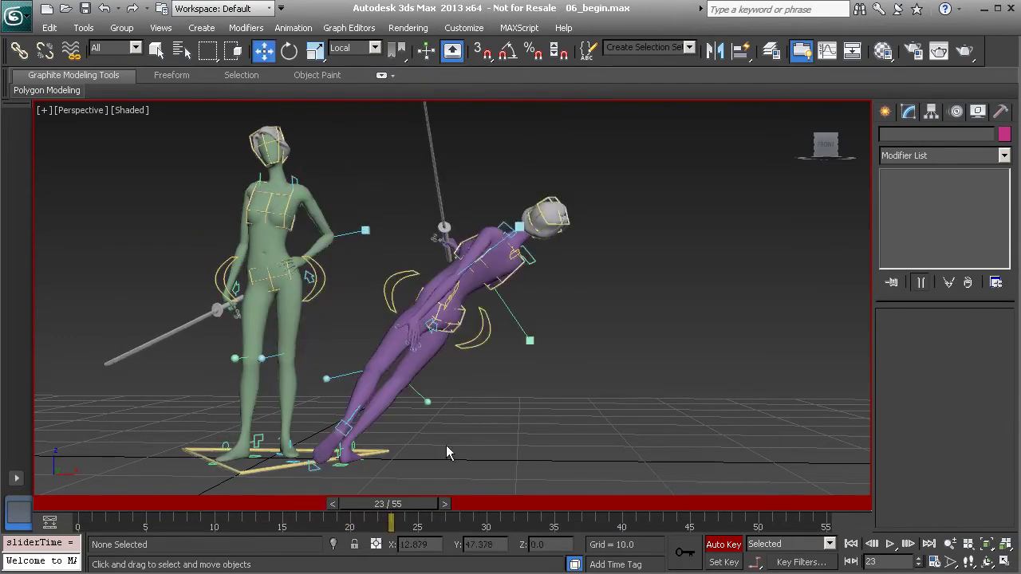
{"action": "middle_click_drag", "start_coordinate": [472, 351], "coordinate": [414, 406]}
{"action": "left_click", "coordinate": [440, 366]}
{"action": "scroll", "coordinate": [415, 406], "scroll_direction": "up", "scroll_amount": 3}
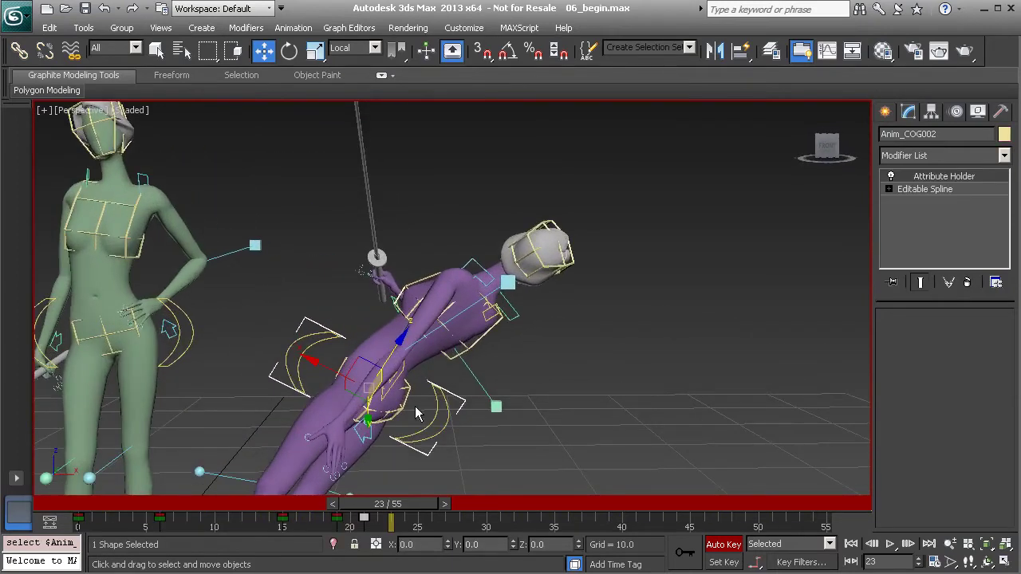
{"action": "left_click", "coordinate": [362, 443], "text": "ctrl"}
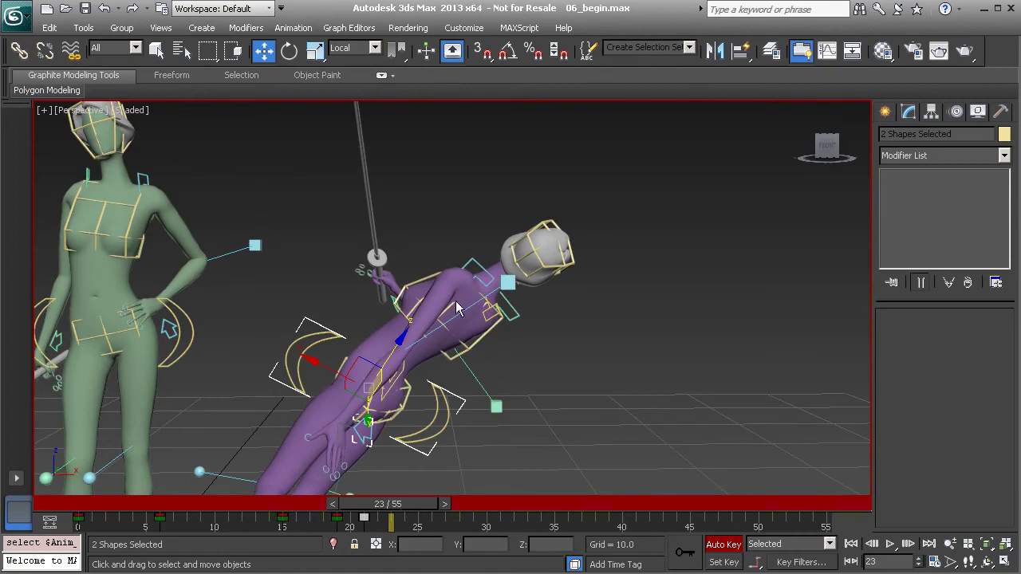
{"action": "middle_click_drag", "start_coordinate": [486, 291], "coordinate": [444, 294], "text": "alt"}
{"action": "middle_click_drag", "start_coordinate": [389, 383], "coordinate": [465, 352], "text": "alt"}
{"action": "scroll", "coordinate": [637, 420], "scroll_direction": "down", "scroll_amount": 3}
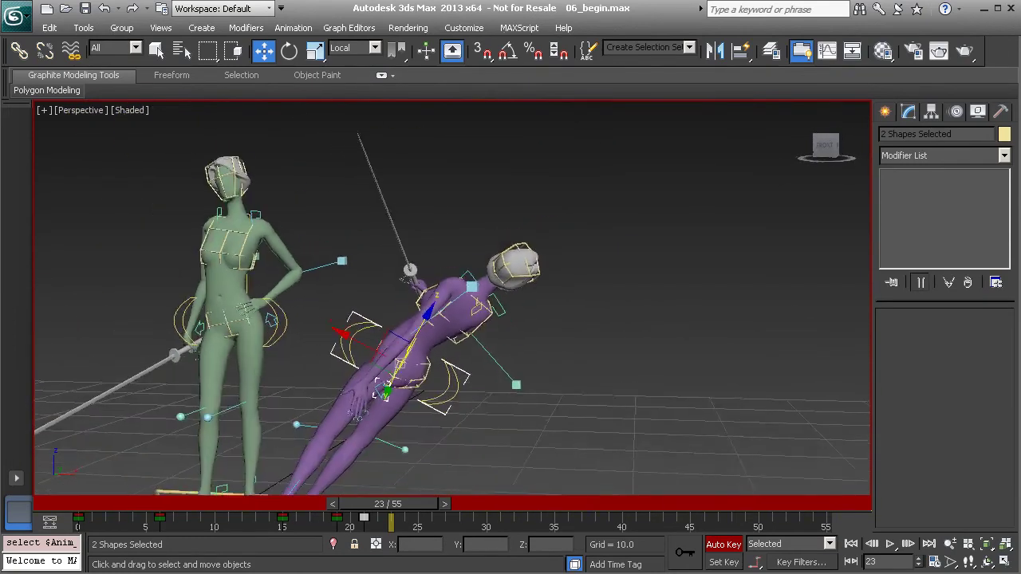
{"action": "middle_click_drag", "start_coordinate": [523, 389], "coordinate": [504, 338], "text": "alt"}
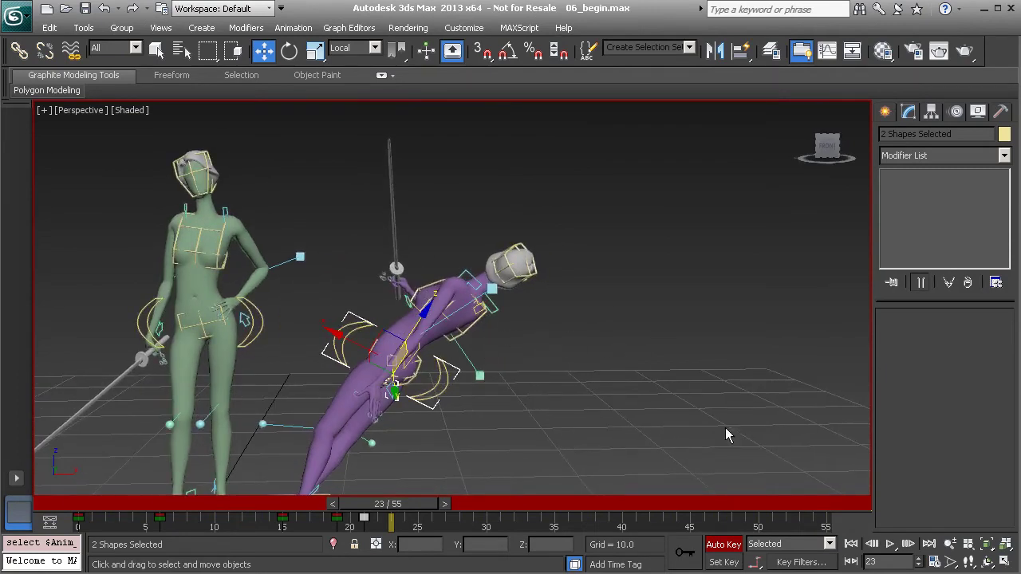
{"action": "middle_click_drag", "start_coordinate": [720, 418], "coordinate": [571, 423]}
{"action": "middle_click_drag", "start_coordinate": [666, 402], "coordinate": [468, 383], "text": "alt"}
{"action": "middle_click_drag", "start_coordinate": [397, 361], "coordinate": [365, 332]}
{"action": "scroll", "coordinate": [388, 395], "scroll_direction": "up", "scroll_amount": 2}
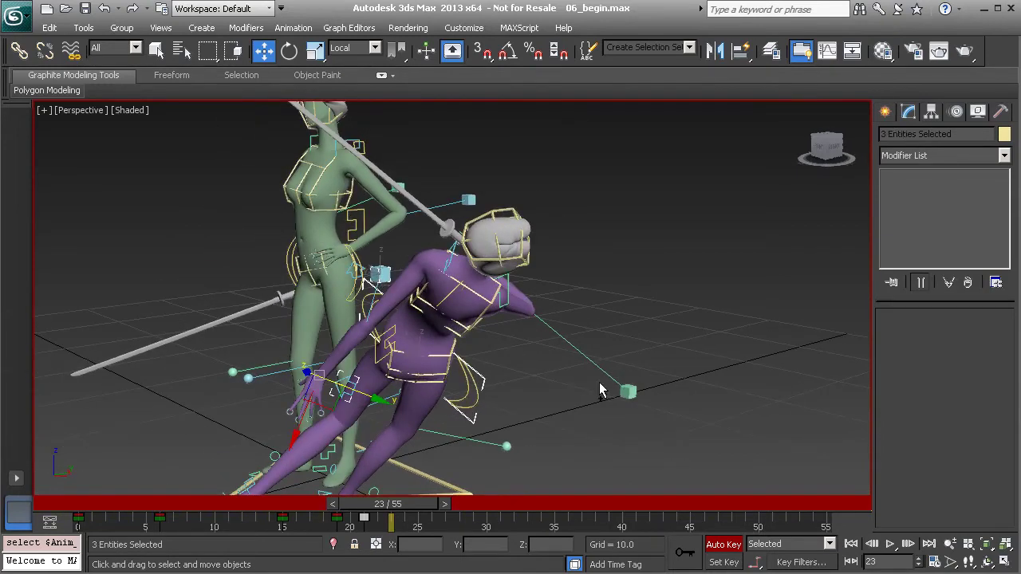
Step: Add the purple character's right elbow, right arm, both knee and both foot controls to the selection
{"action": "left_click", "coordinate": [628, 391]}
{"action": "left_click", "coordinate": [506, 449], "text": "ctrl"}
{"action": "middle_click_drag", "start_coordinate": [507, 448], "coordinate": [317, 330], "text": "alt"}
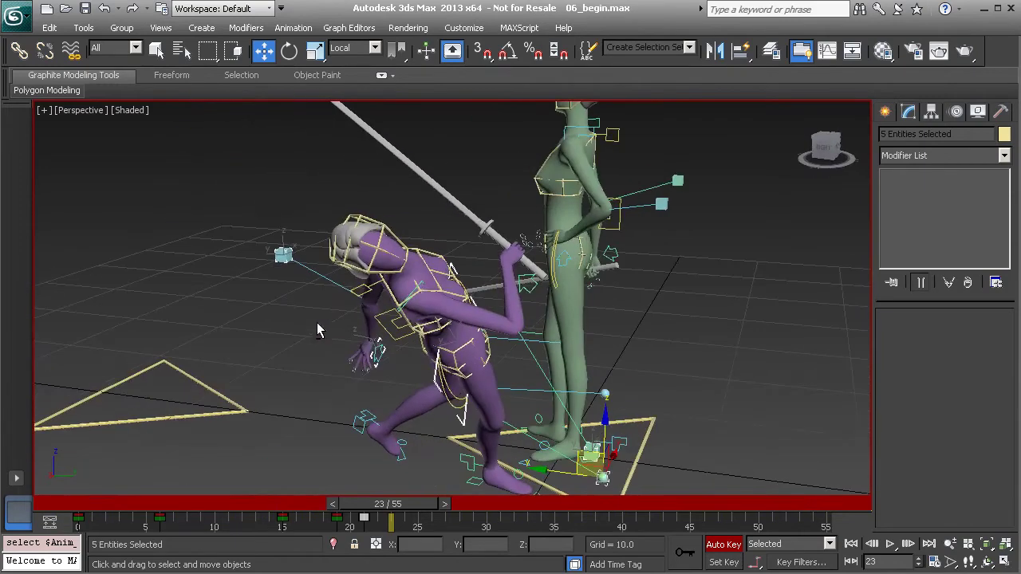
{"action": "left_click", "coordinate": [520, 279], "text": "ctrl"}
{"action": "middle_click_drag", "start_coordinate": [520, 279], "coordinate": [452, 404], "text": "alt"}
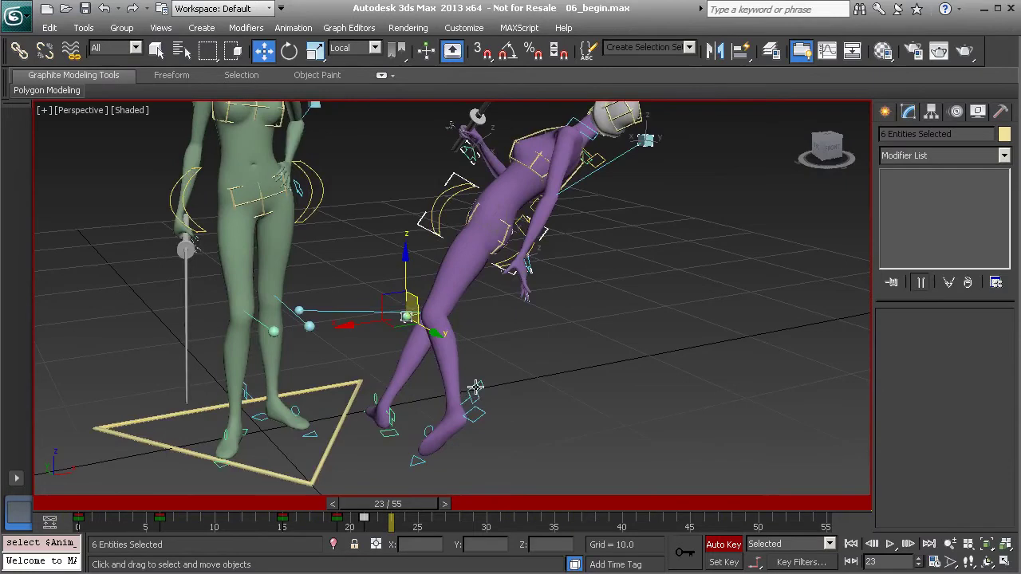
{"action": "left_click", "coordinate": [452, 404], "text": "ctrl"}
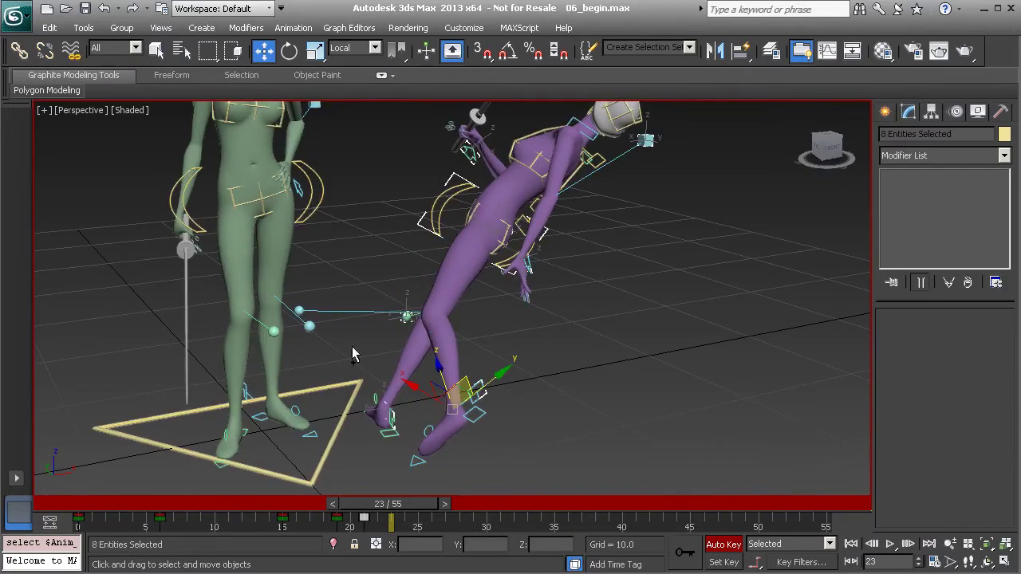
{"action": "middle_click_drag", "start_coordinate": [311, 327], "coordinate": [333, 367], "text": "alt"}
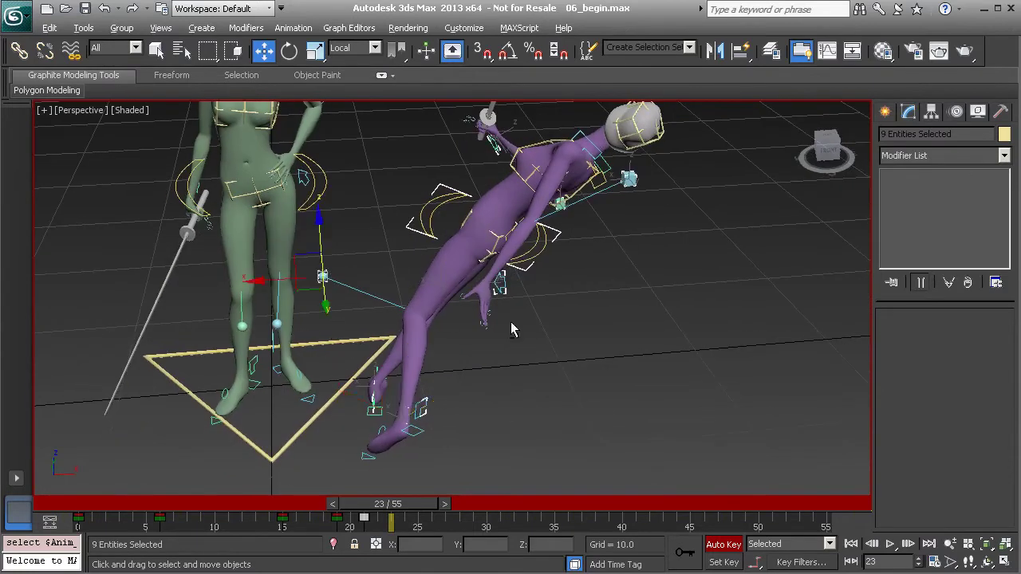
Step: Move the nine selected body and limb controls together at frame 23 so the purple character shifts farther from the green character
{"action": "middle_click_drag", "start_coordinate": [511, 329], "coordinate": [418, 341], "text": "alt"}
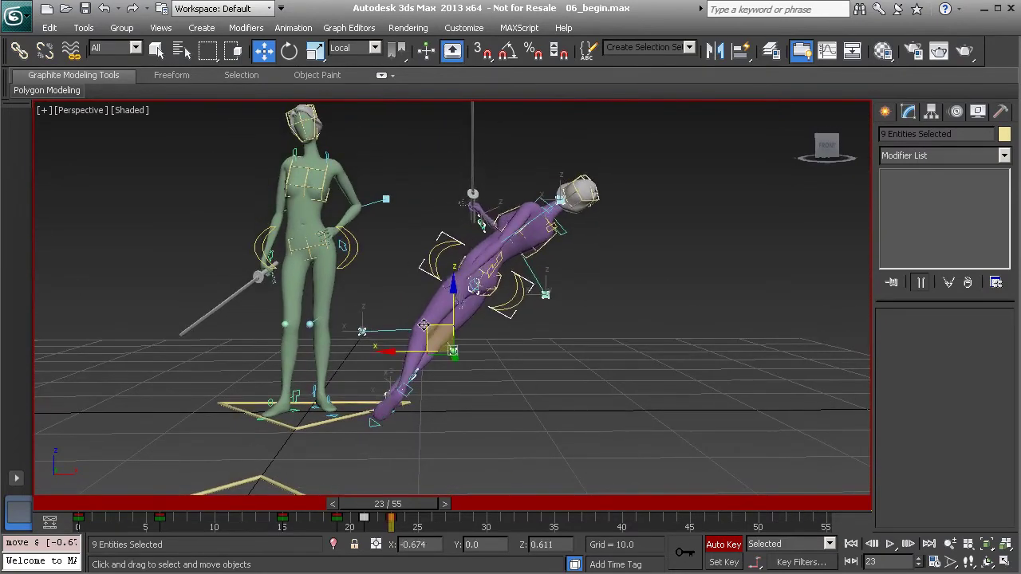
{"action": "left_click_drag", "start_coordinate": [446, 354], "coordinate": [489, 346]}
{"action": "middle_click_drag", "start_coordinate": [511, 351], "coordinate": [423, 483], "text": "alt"}
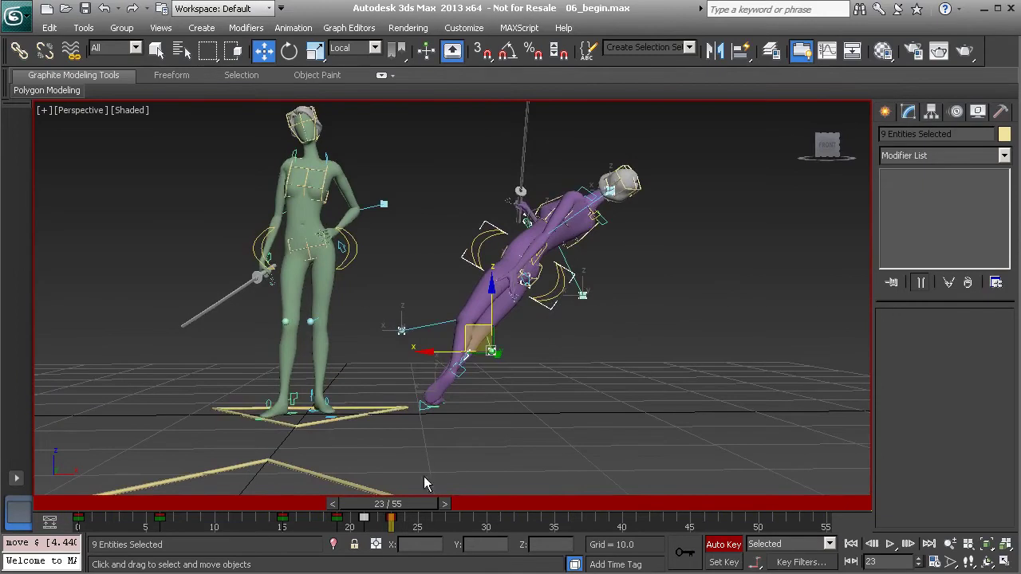
{"action": "mouse_move", "coordinate": [409, 504]}
{"action": "left_mouse_down"}
{"action": "mouse_move", "coordinate": [391, 504]}
{"action": "mouse_move", "coordinate": [410, 504]}
{"action": "left_mouse_up"}
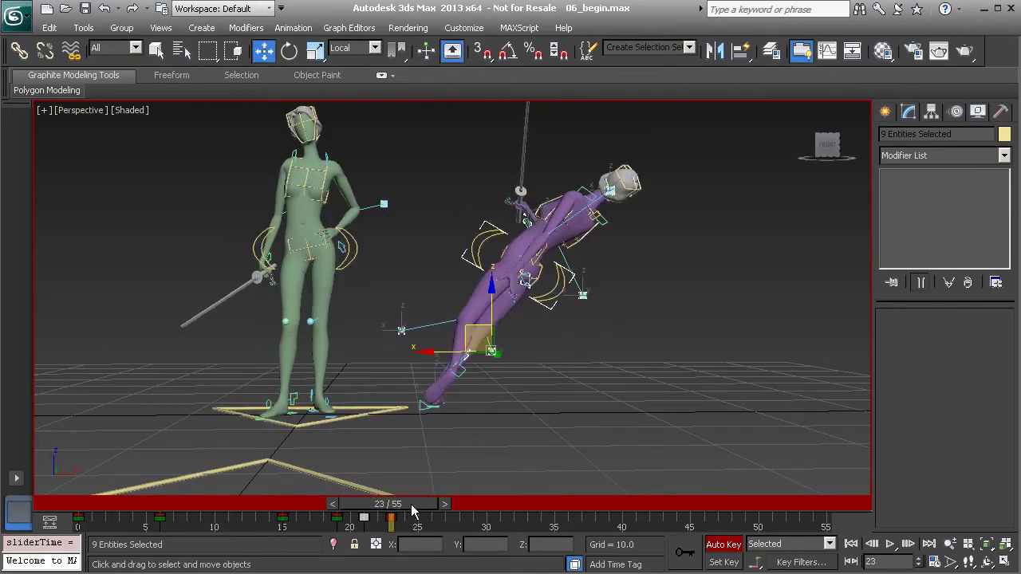
Step: Move the nine selected body and limb controls of the purple character farther away from the green character at frame 23
{"action": "left_click_drag", "start_coordinate": [491, 351], "coordinate": [515, 349]}
{"action": "mouse_move", "coordinate": [408, 505]}
{"action": "left_mouse_down"}
{"action": "mouse_move", "coordinate": [382, 505]}
{"action": "mouse_move", "coordinate": [409, 502]}
{"action": "left_mouse_up"}
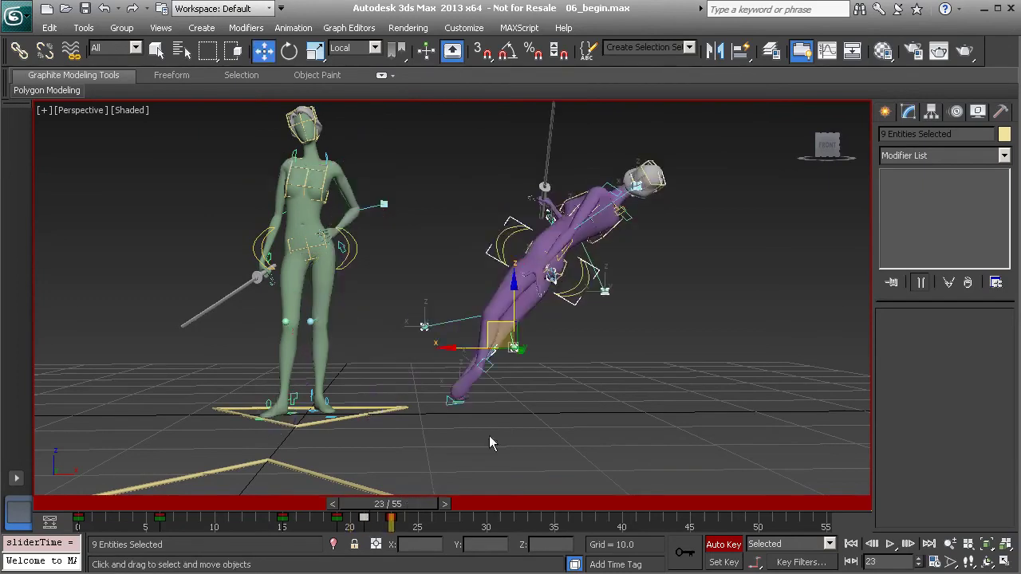
{"action": "middle_click_drag", "start_coordinate": [489, 437], "coordinate": [424, 311], "text": "alt"}
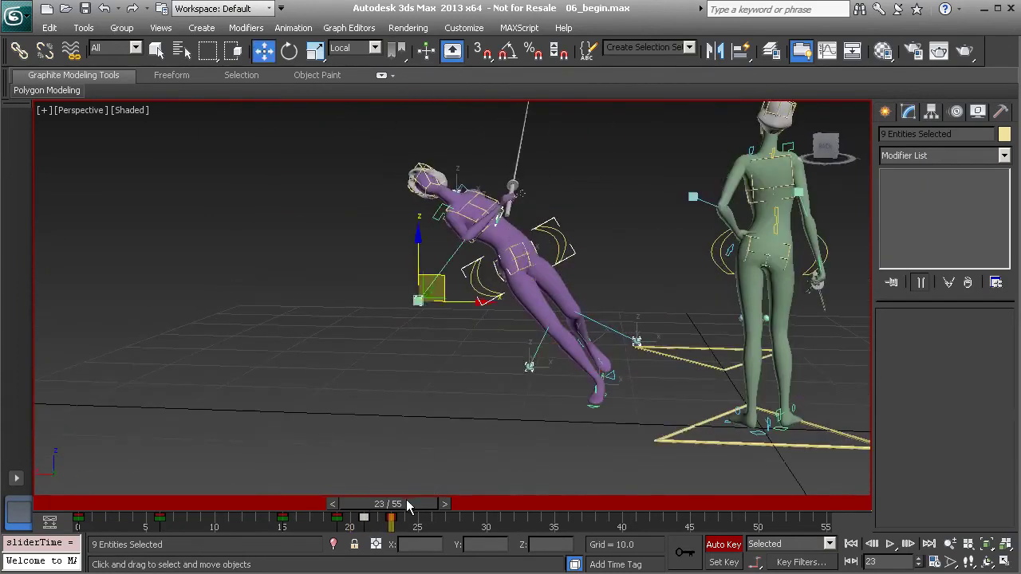
{"action": "mouse_move", "coordinate": [406, 501]}
{"action": "left_mouse_down"}
{"action": "mouse_move", "coordinate": [378, 501]}
{"action": "mouse_move", "coordinate": [409, 501]}
{"action": "left_mouse_up"}
{"action": "middle_click_drag", "start_coordinate": [462, 347], "coordinate": [468, 312], "text": "alt"}
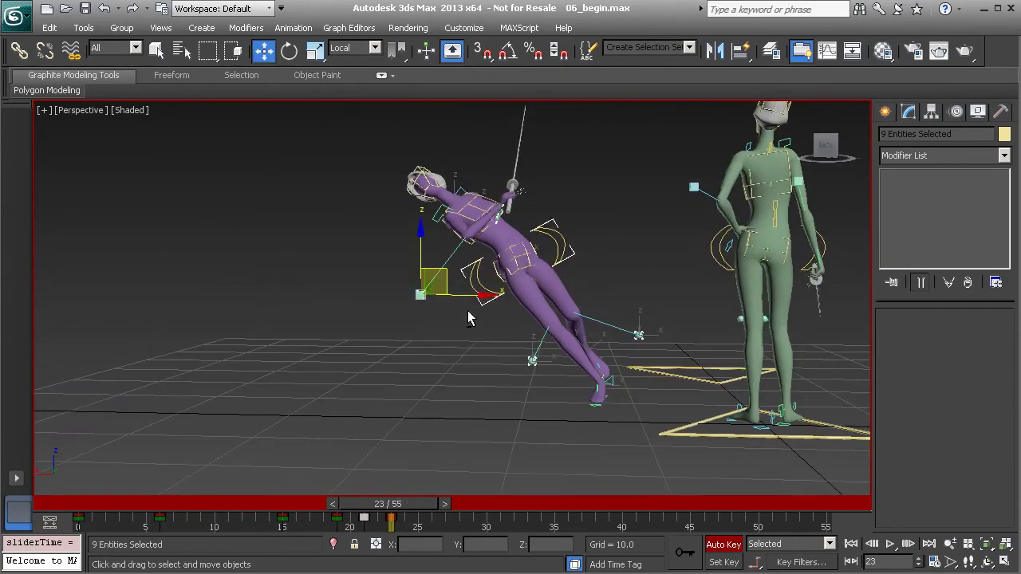
Step: Shift the nine selected controls slightly farther outward and down at frame 23, and compare the pose with the preceding frames
{"action": "left_click_drag", "start_coordinate": [426, 289], "coordinate": [408, 298]}
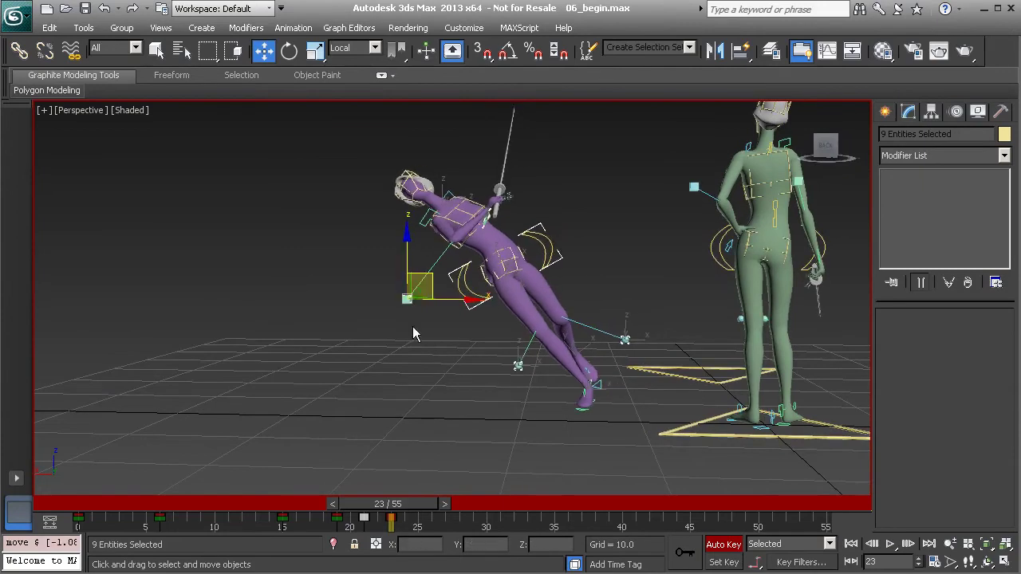
{"action": "left_click_drag", "start_coordinate": [363, 504], "coordinate": [392, 500]}
{"action": "key", "text": "w"}
Step: Viewing from above, nudge the nine selected controls slightly sideways at frame 23 and scrub the timeline to check the body's path
{"action": "middle_click_drag", "start_coordinate": [650, 316], "coordinate": [478, 407], "text": "alt"}
{"action": "mouse_move", "coordinate": [398, 501]}
{"action": "left_mouse_down"}
{"action": "mouse_move", "coordinate": [362, 497]}
{"action": "mouse_move", "coordinate": [408, 500]}
{"action": "left_mouse_up"}
{"action": "middle_click_drag", "start_coordinate": [676, 250], "coordinate": [545, 252]}
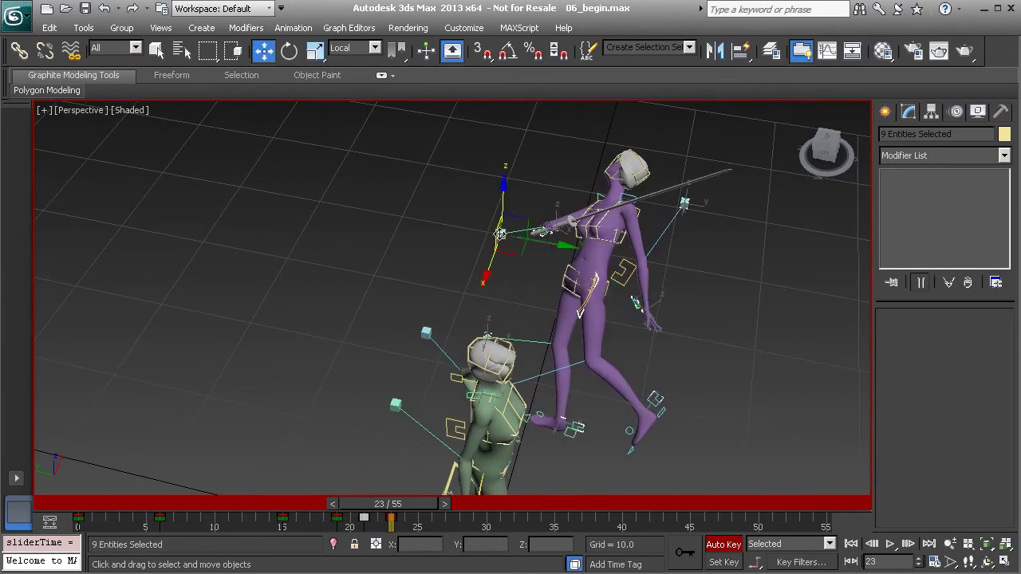
{"action": "left_click_drag", "start_coordinate": [500, 233], "coordinate": [504, 232]}
{"action": "mouse_move", "coordinate": [388, 504]}
{"action": "left_mouse_down"}
{"action": "mouse_move", "coordinate": [369, 500]}
{"action": "mouse_move", "coordinate": [416, 504]}
{"action": "mouse_move", "coordinate": [340, 506]}
{"action": "mouse_move", "coordinate": [395, 506]}
{"action": "left_mouse_up"}
{"action": "key", "text": "w"}
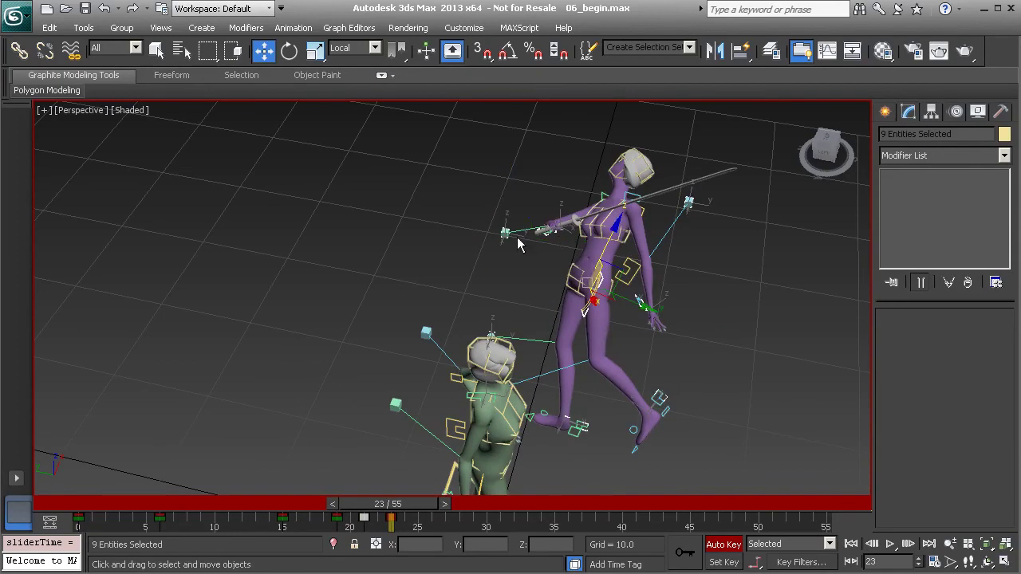
{"action": "left_click_drag", "start_coordinate": [505, 232], "coordinate": [508, 234]}
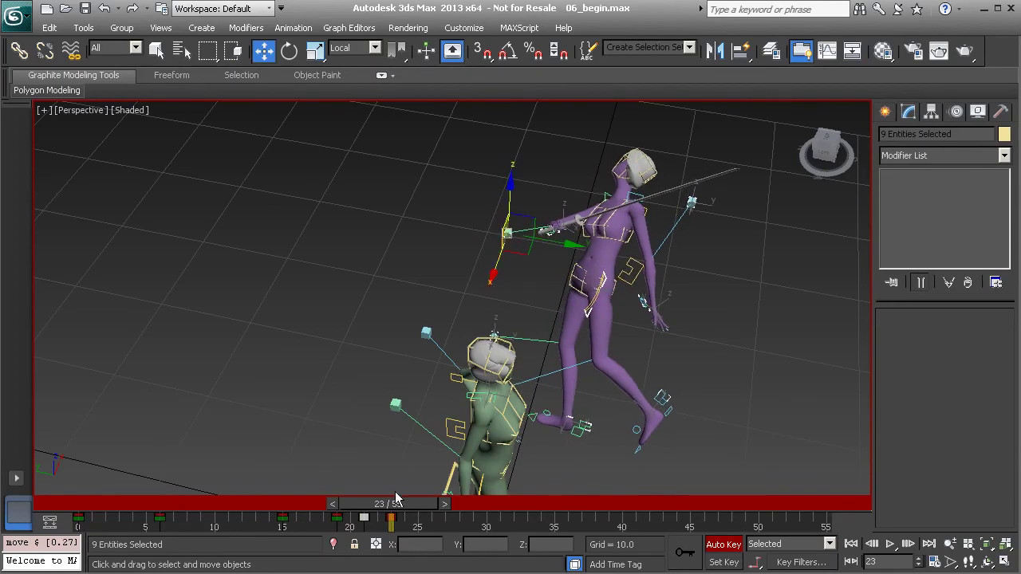
{"action": "left_click_drag", "start_coordinate": [396, 498], "coordinate": [420, 501]}
Step: Select only the purple character's COG control, viewed from the front
{"action": "middle_click_drag", "start_coordinate": [675, 331], "coordinate": [594, 252], "text": "alt"}
{"action": "left_click", "coordinate": [559, 251]}
{"action": "left_click", "coordinate": [557, 249]}
Step: Try rotating the purple character's COG into a deeper lean at frame 25
{"action": "key", "text": "e"}
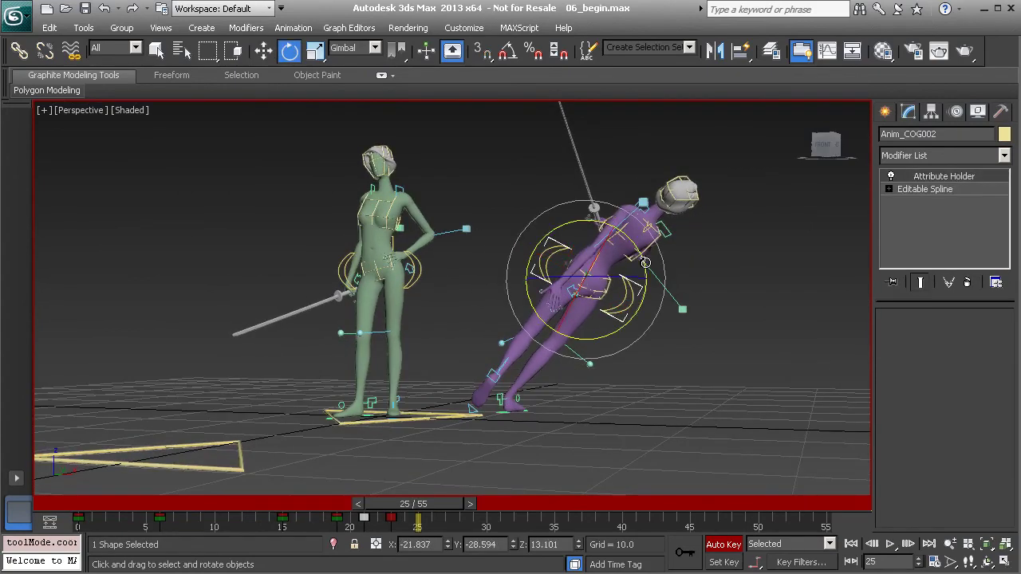
{"action": "left_click_drag", "start_coordinate": [646, 263], "coordinate": [647, 284]}
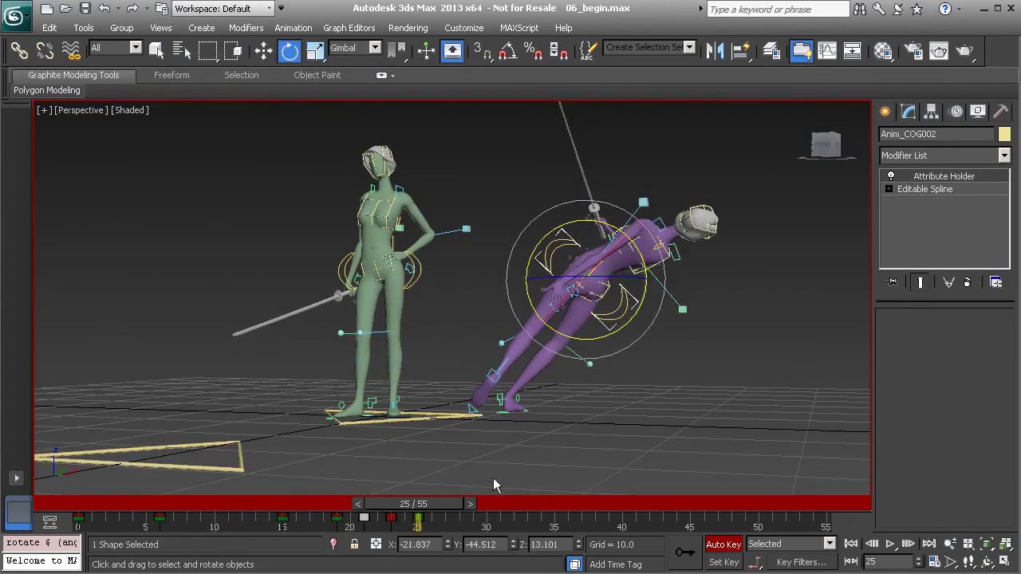
{"action": "left_click_drag", "start_coordinate": [433, 506], "coordinate": [410, 504]}
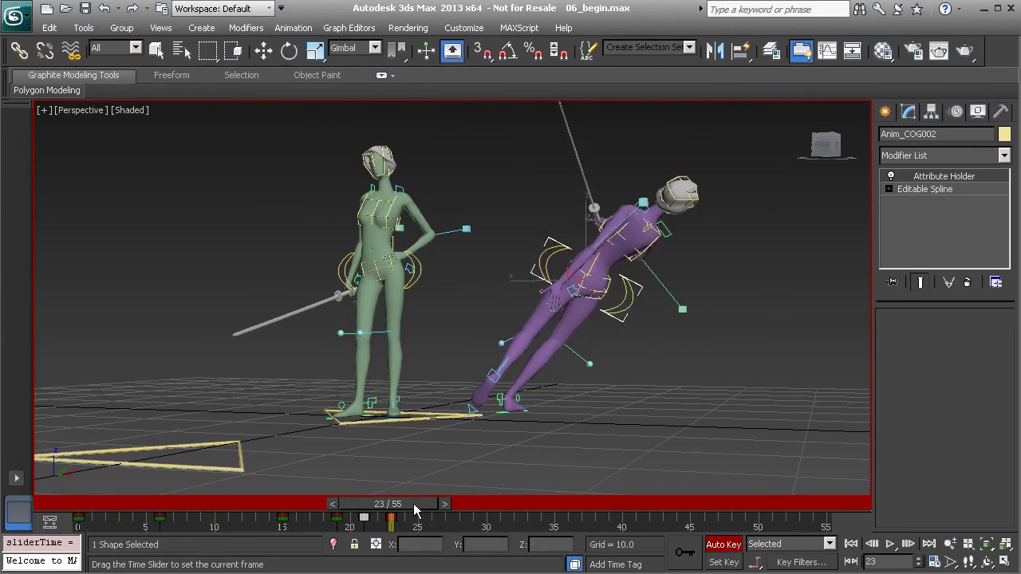
Step: Rotate the purple character's COG at frame 23 to about -38 degrees in Y for a deeper lean, and clear the selection
{"action": "left_click_drag", "start_coordinate": [652, 272], "coordinate": [650, 275]}
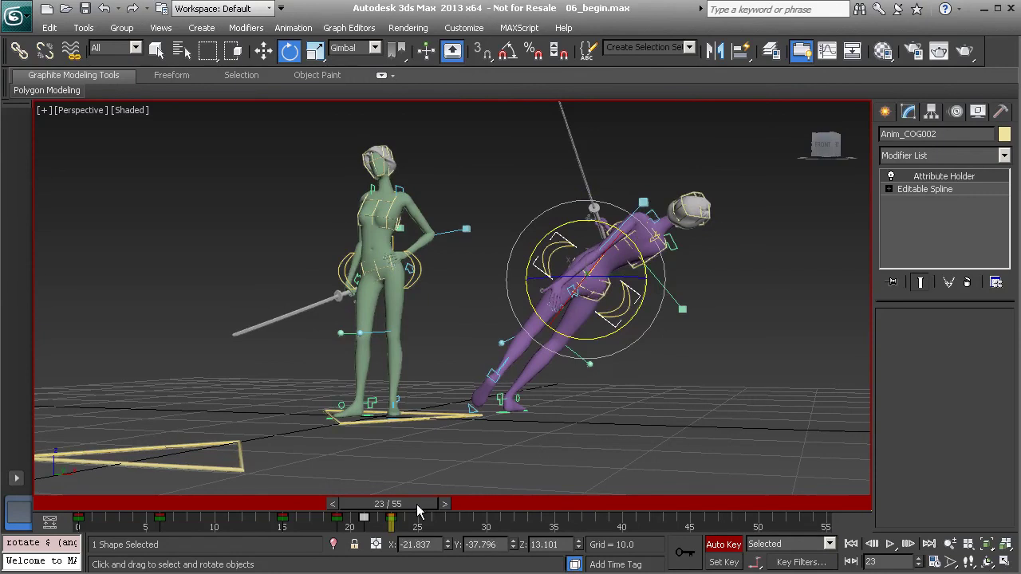
{"action": "mouse_move", "coordinate": [416, 504]}
{"action": "left_mouse_down"}
{"action": "mouse_move", "coordinate": [352, 488]}
{"action": "mouse_move", "coordinate": [431, 493]}
{"action": "mouse_move", "coordinate": [358, 486]}
{"action": "mouse_move", "coordinate": [422, 486]}
{"action": "left_mouse_up"}
{"action": "key", "text": "e"}
{"action": "middle_click_drag", "start_coordinate": [618, 295], "coordinate": [486, 343], "text": "alt"}
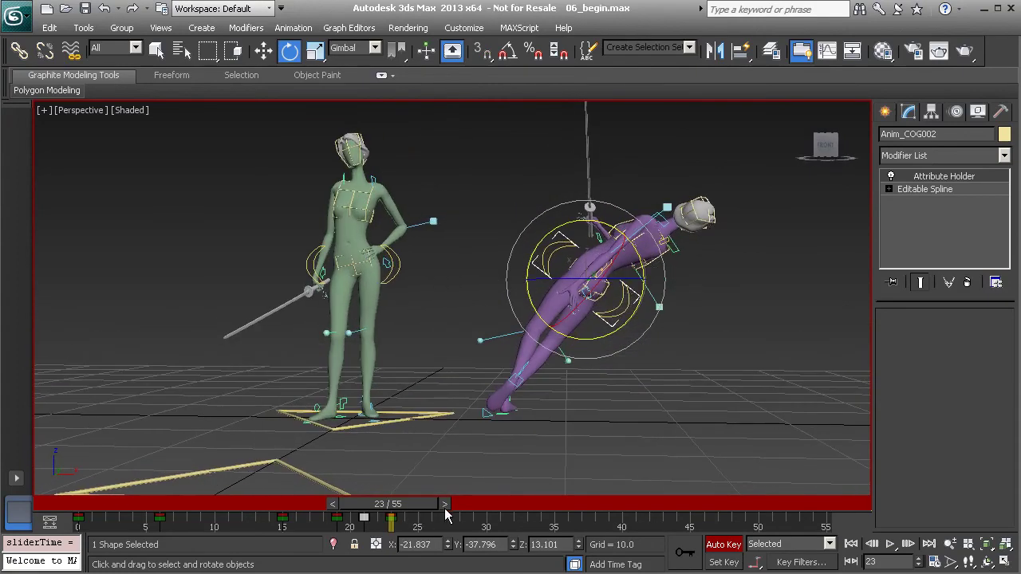
{"action": "left_click", "coordinate": [480, 218]}
{"action": "middle_click_drag", "start_coordinate": [483, 217], "coordinate": [444, 251]}
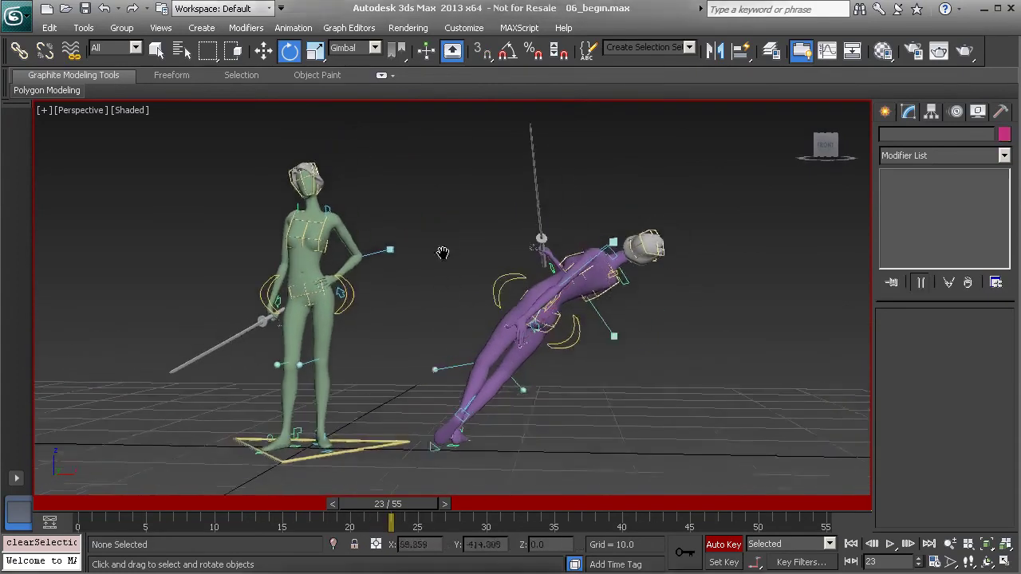